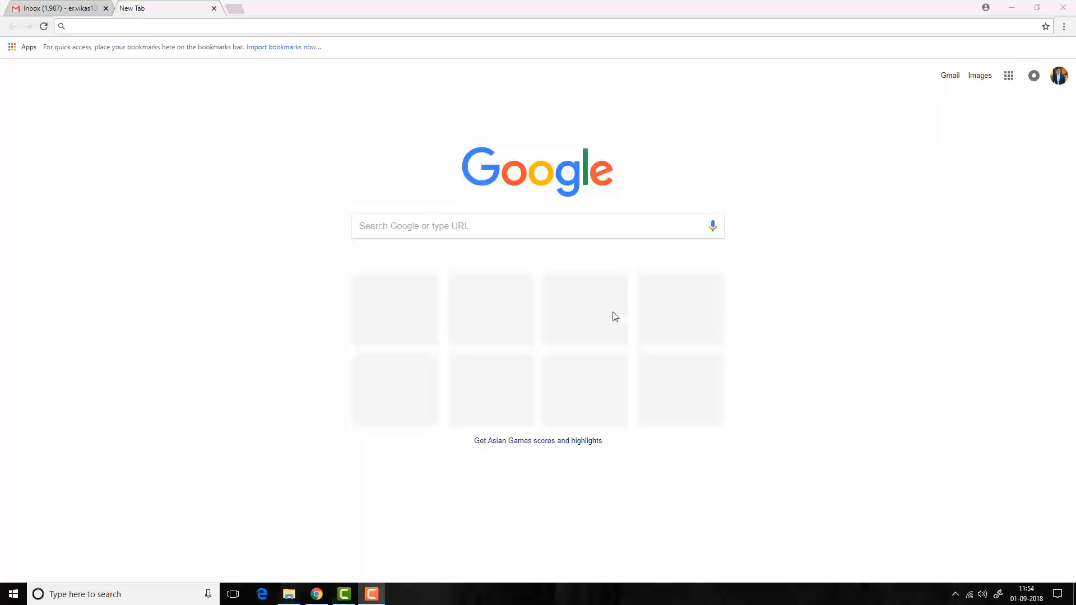
- Search the web for "gate 2019" and open the GATE - 2019 Candidate Login result
click(550, 227)
text(gate 2019)
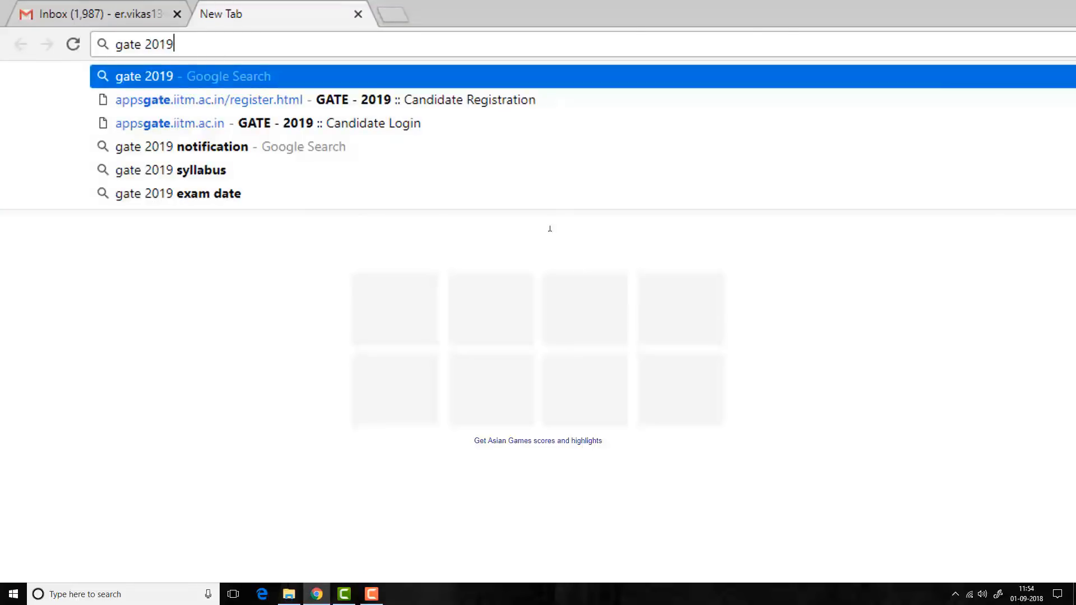
key(Return)
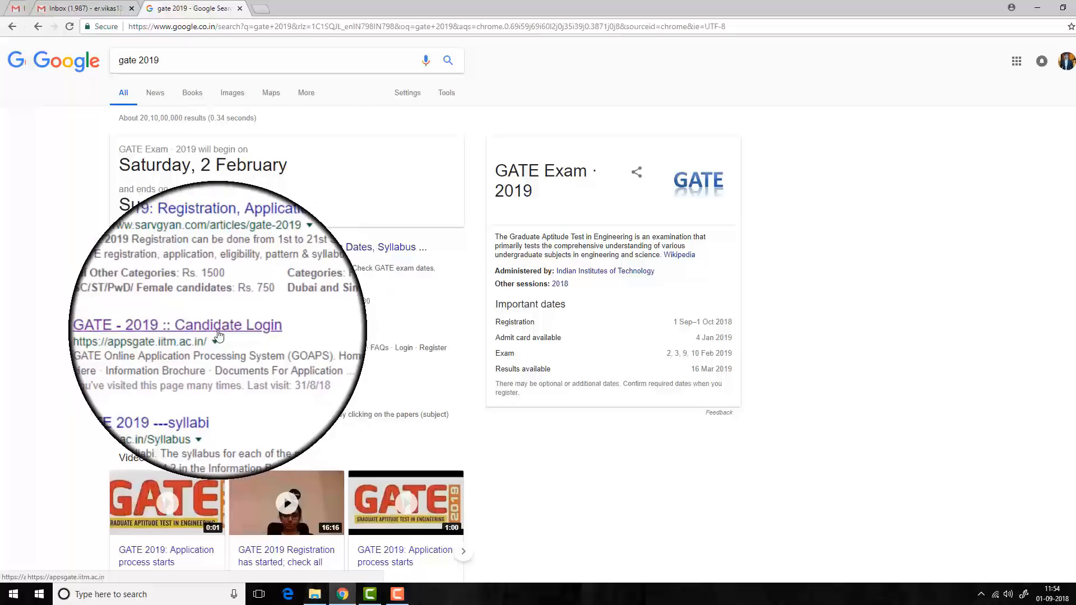
click(218, 334)
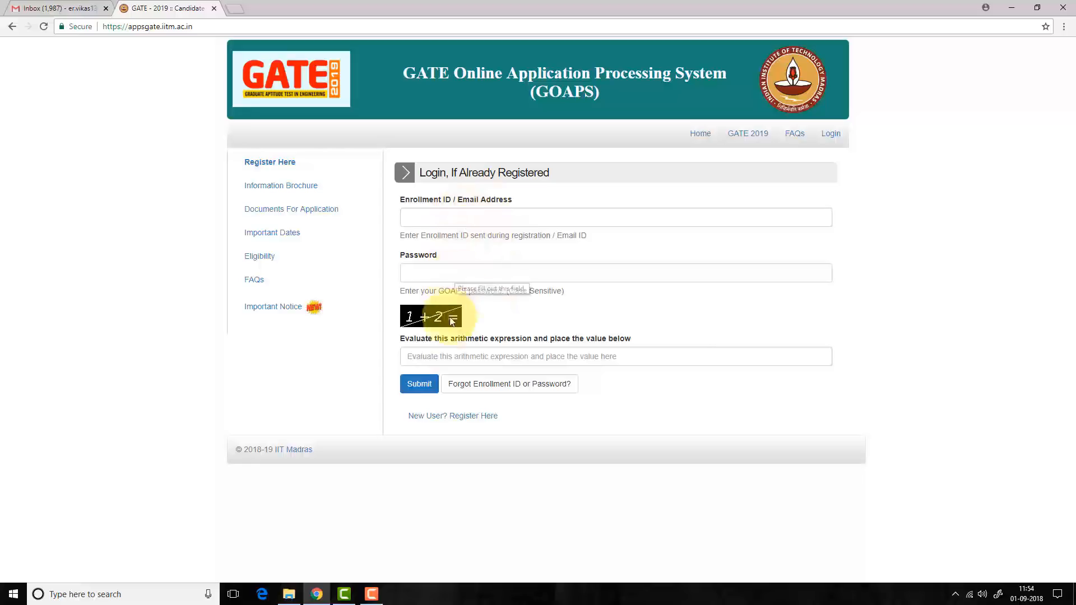
- Open the new user registration form, enter the candidate's first name and confirm the name for the admit card
click(458, 422)
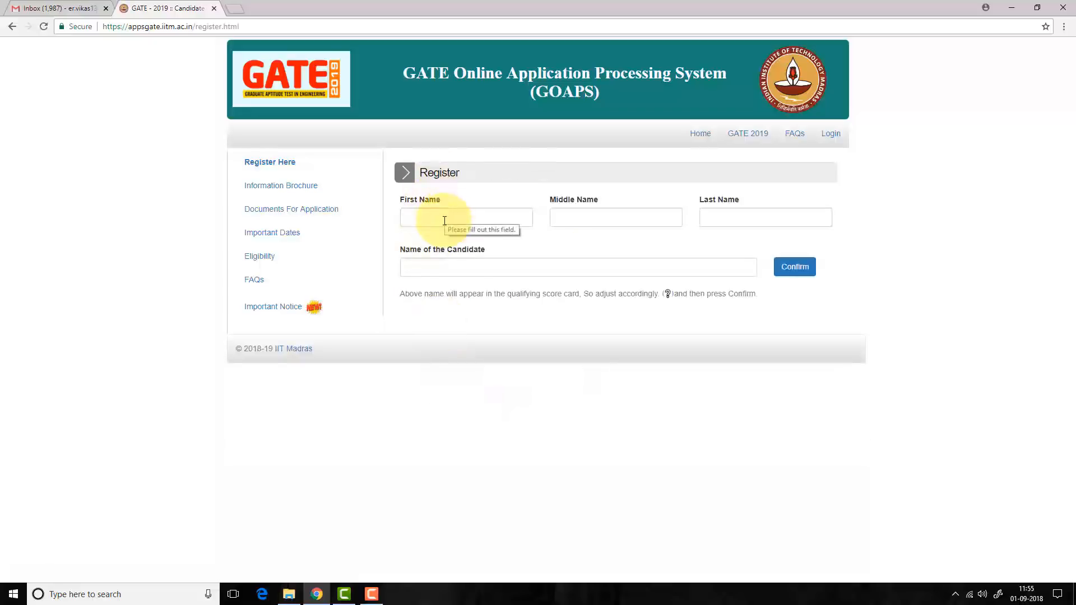
click(445, 220)
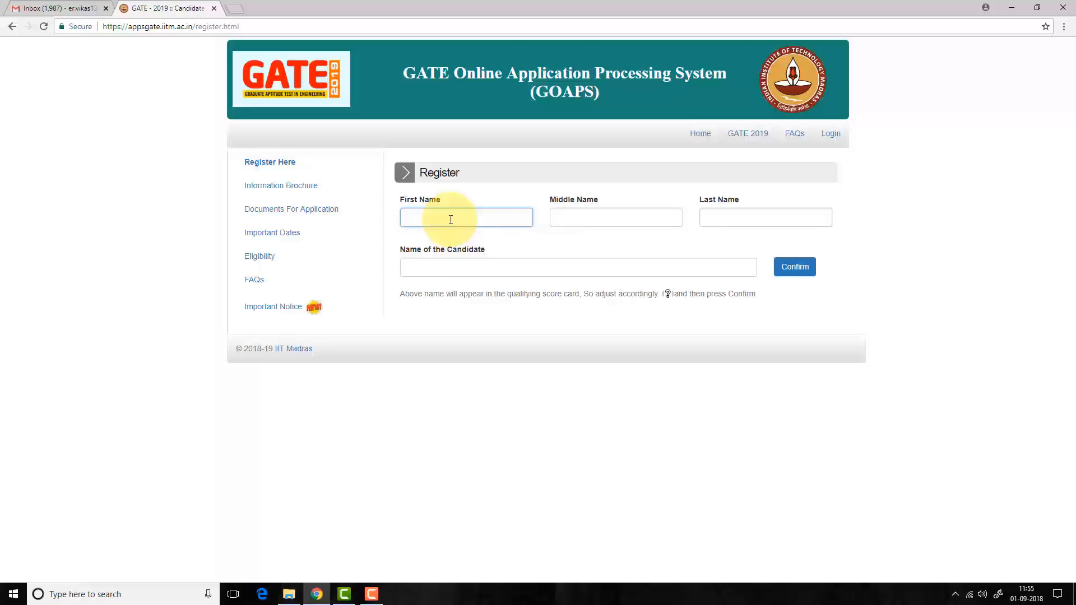
text(VIKAS)
click(564, 241)
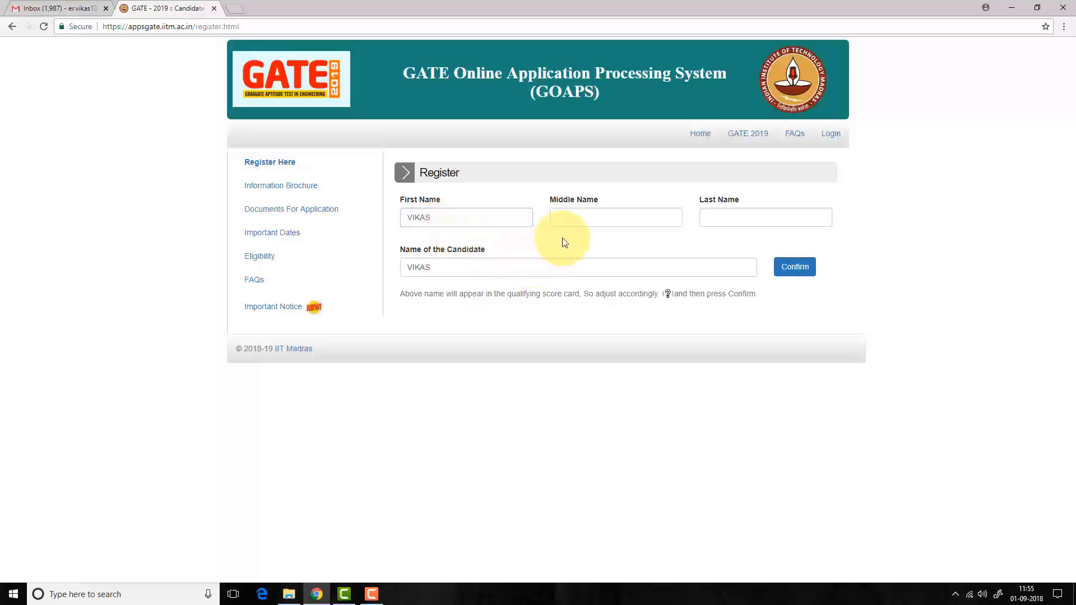
click(788, 268)
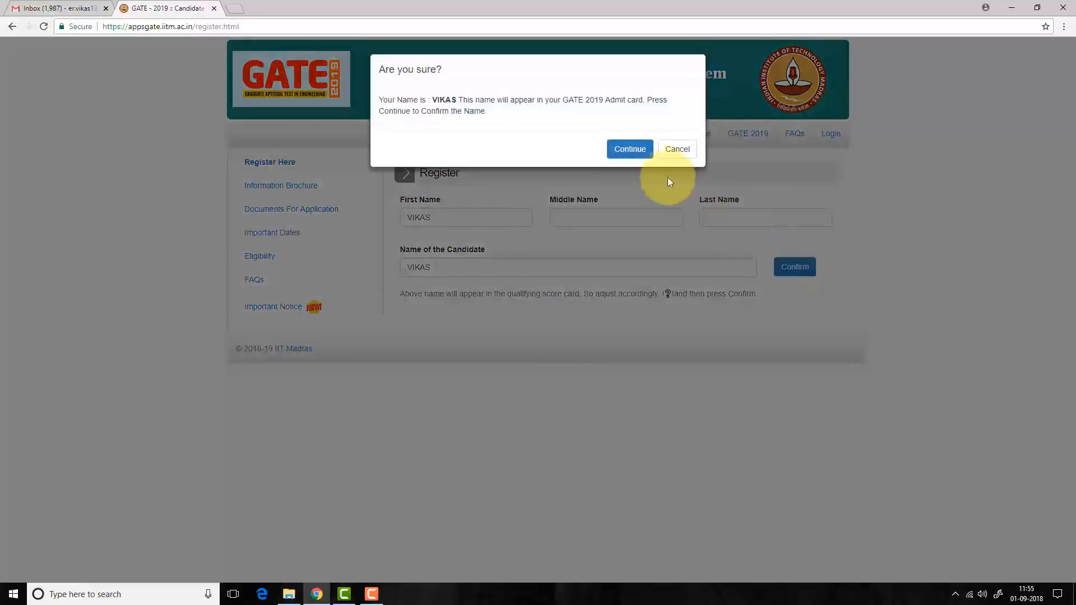
click(635, 159)
- Fill in the candidate's email address, repeat it in the confirmation field and enter the mobile number
scroll(488, 159, down, 3)
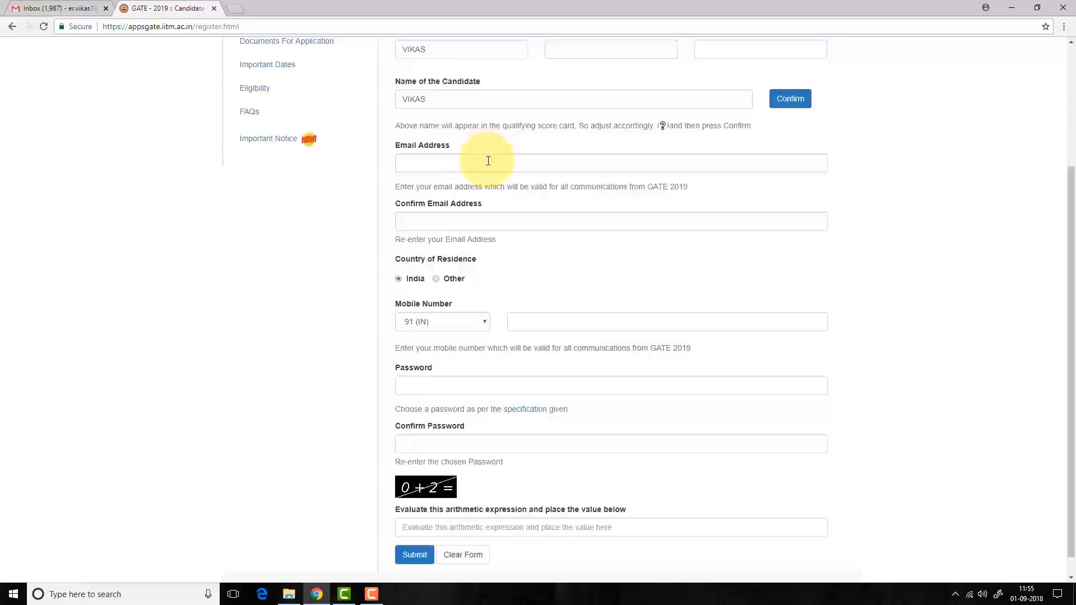
click(489, 161)
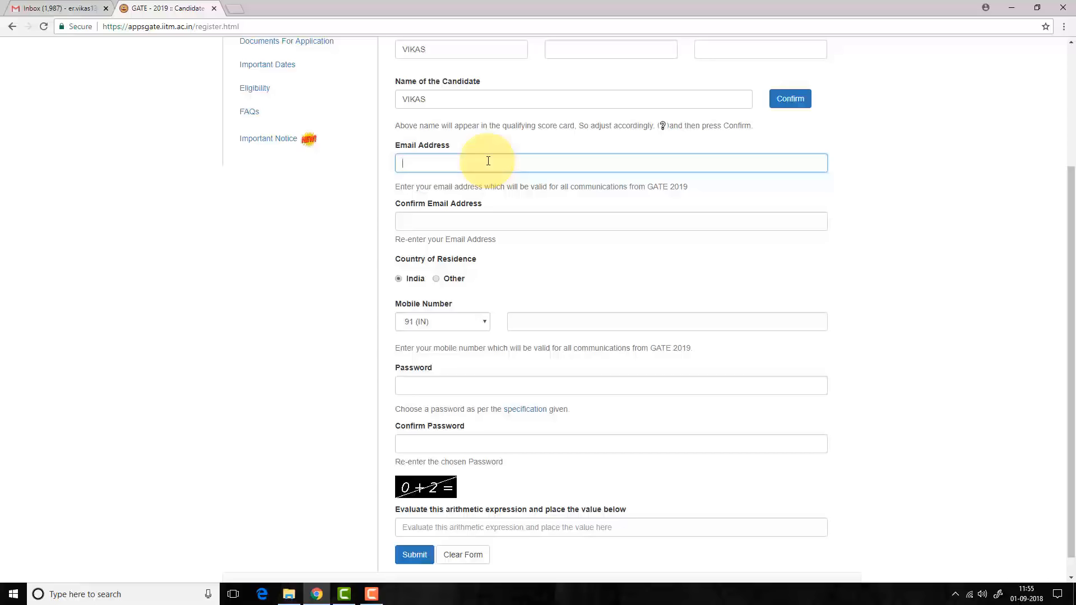
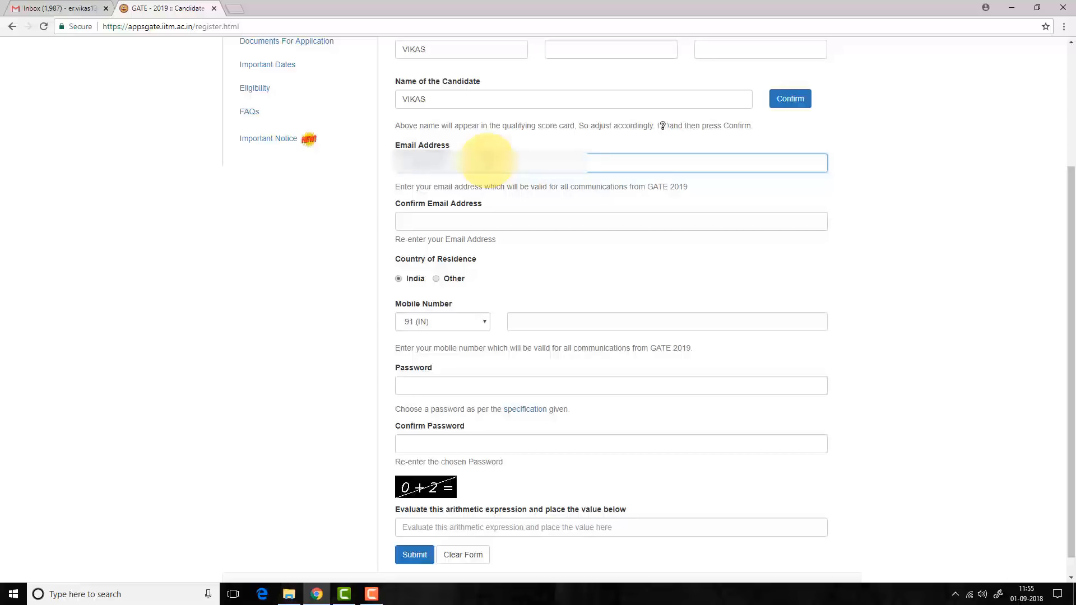
key(Tab)
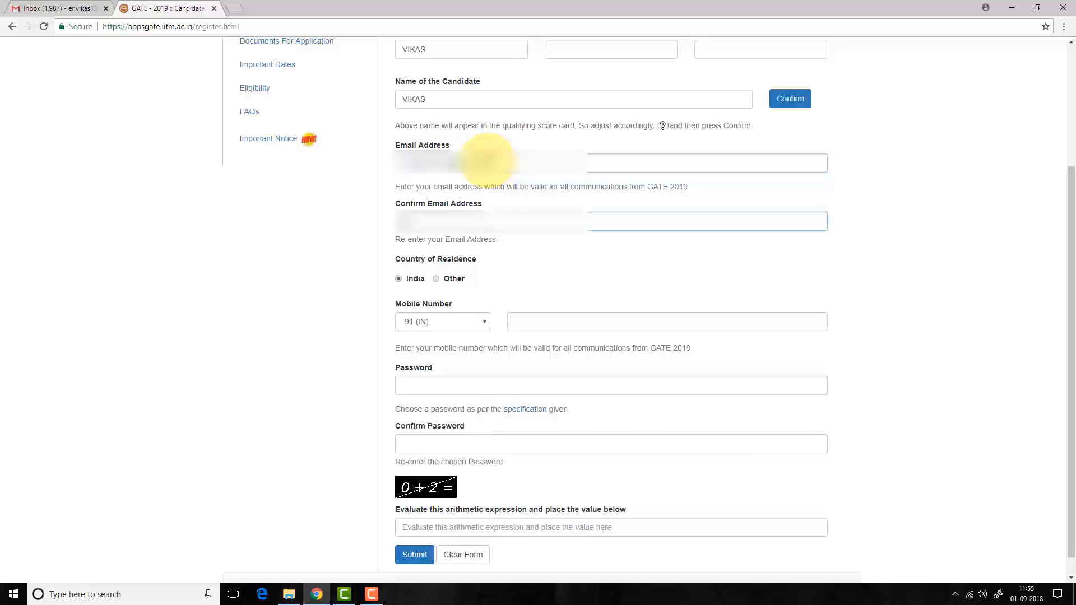
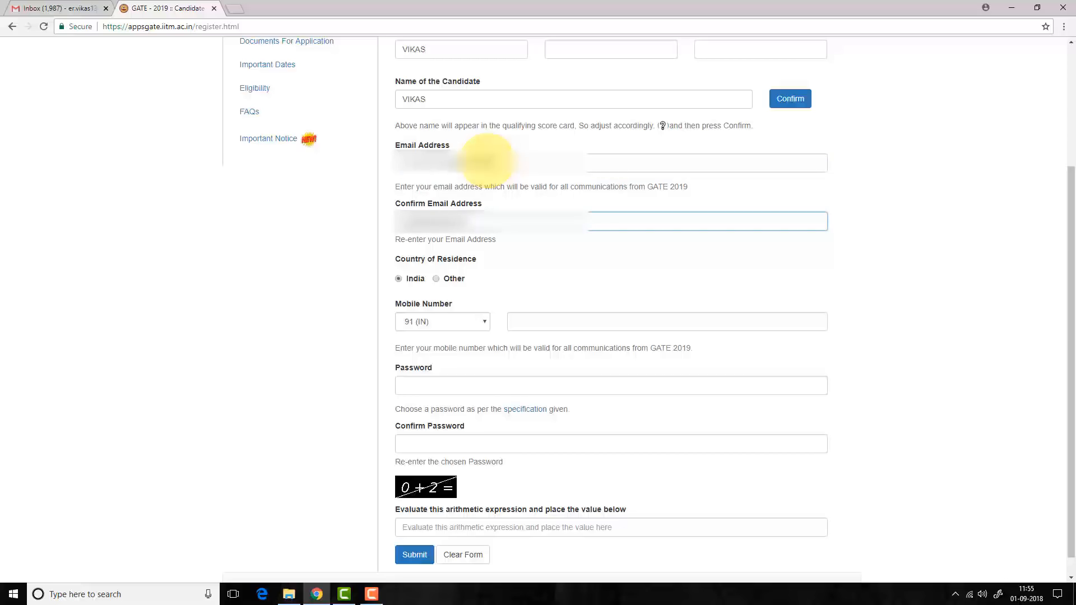
click(559, 276)
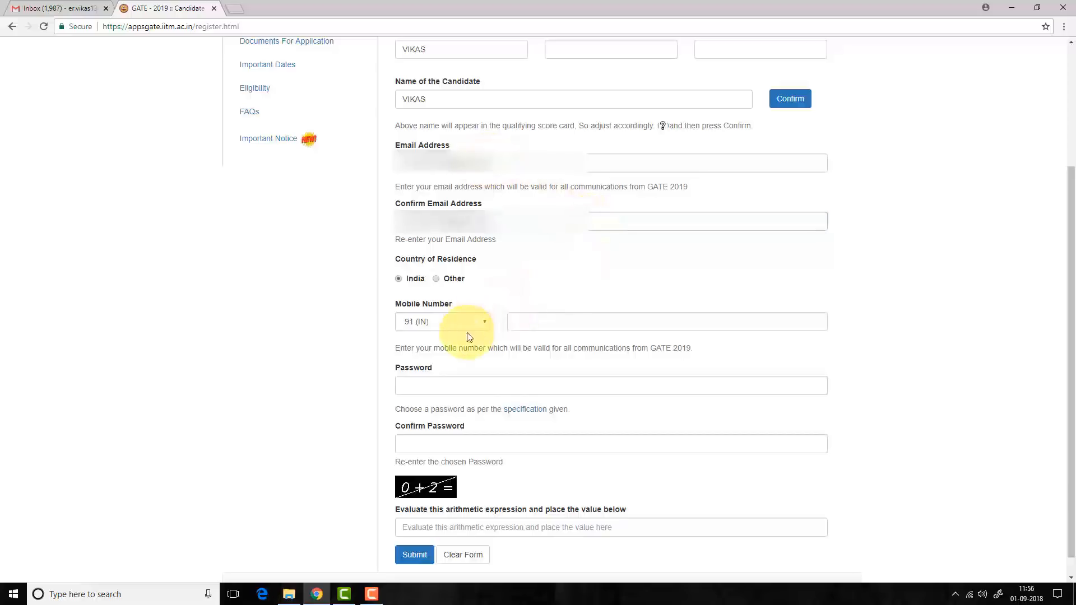
click(524, 325)
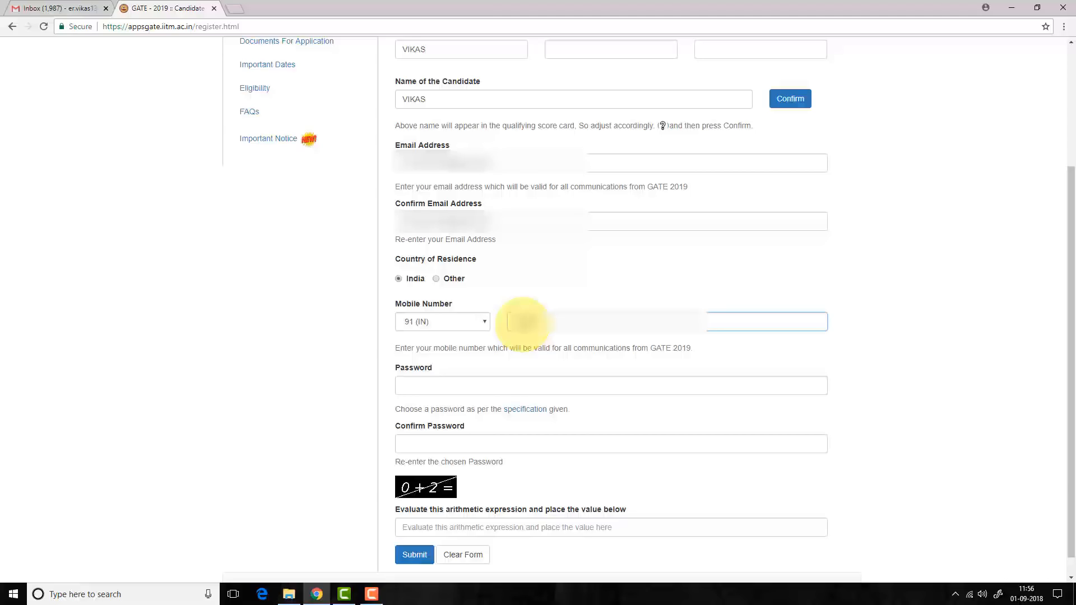
- Enter the chosen account password and repeat it in the Confirm Password field
click(494, 383)
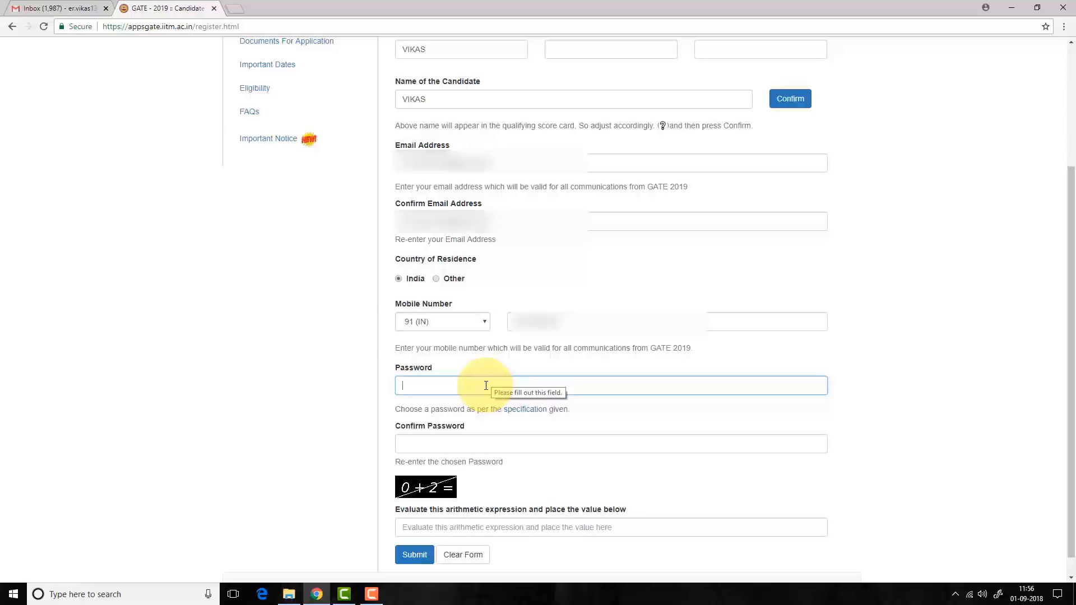
click(486, 386)
text(••••••)
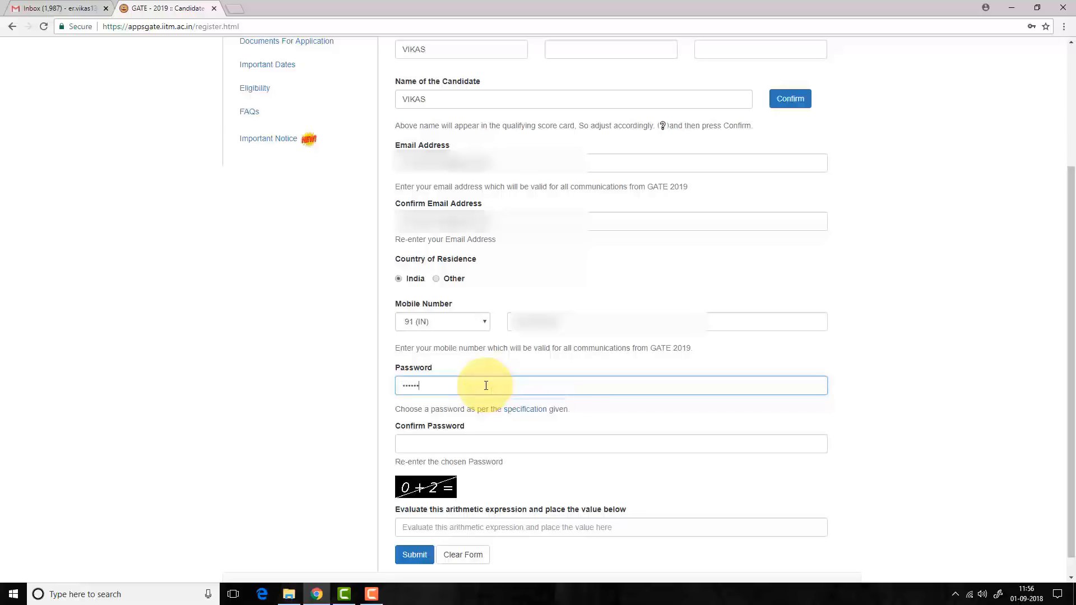
text(•••)
click(484, 438)
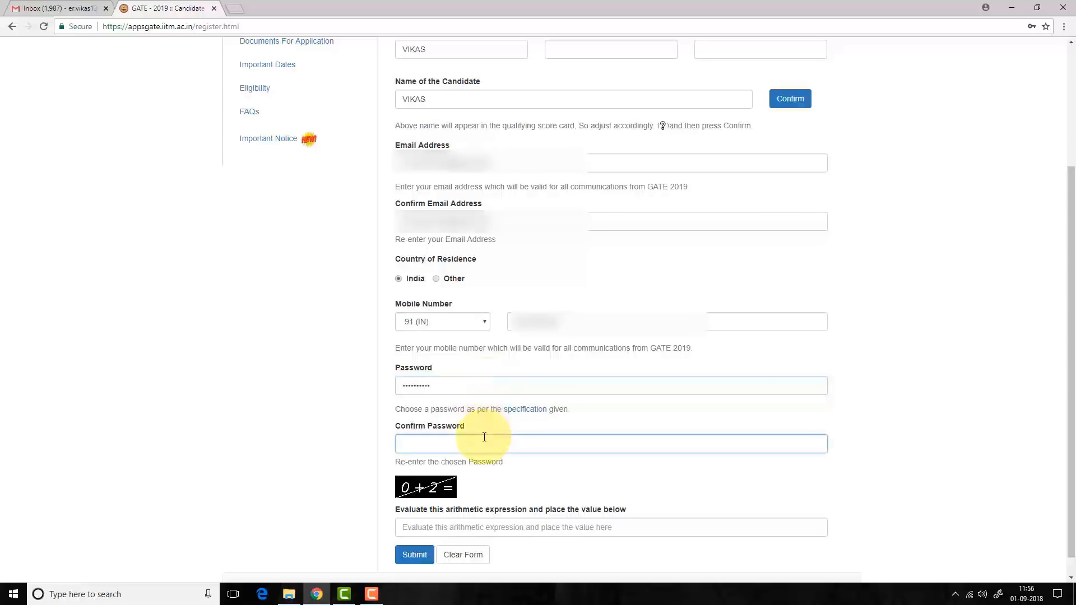
text(•••••••••)
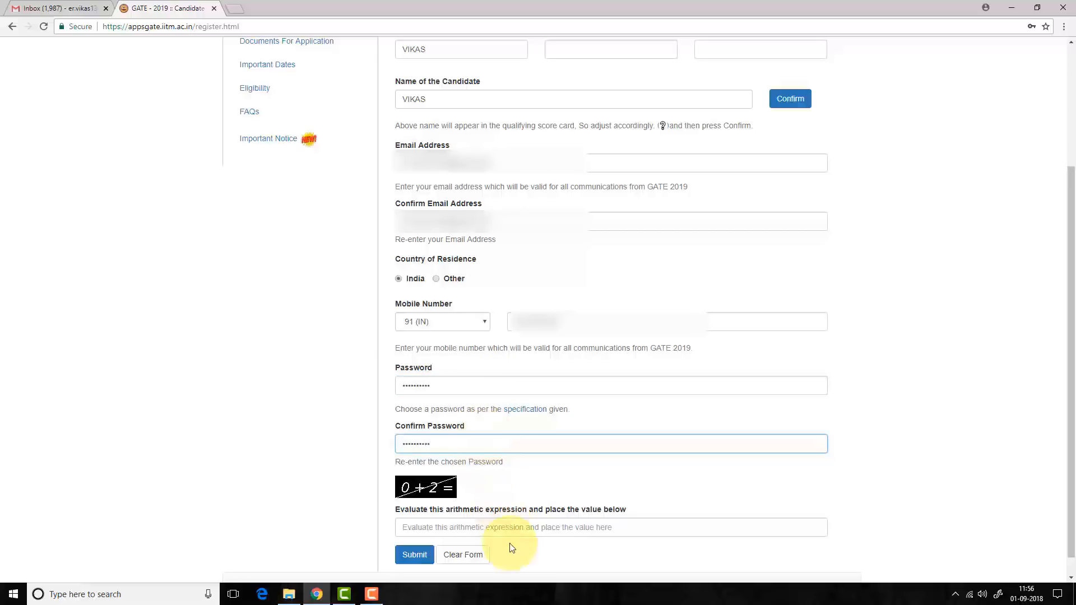
- Answer the arithmetic expression with 2 and submit the registration form
click(519, 523)
text(2)
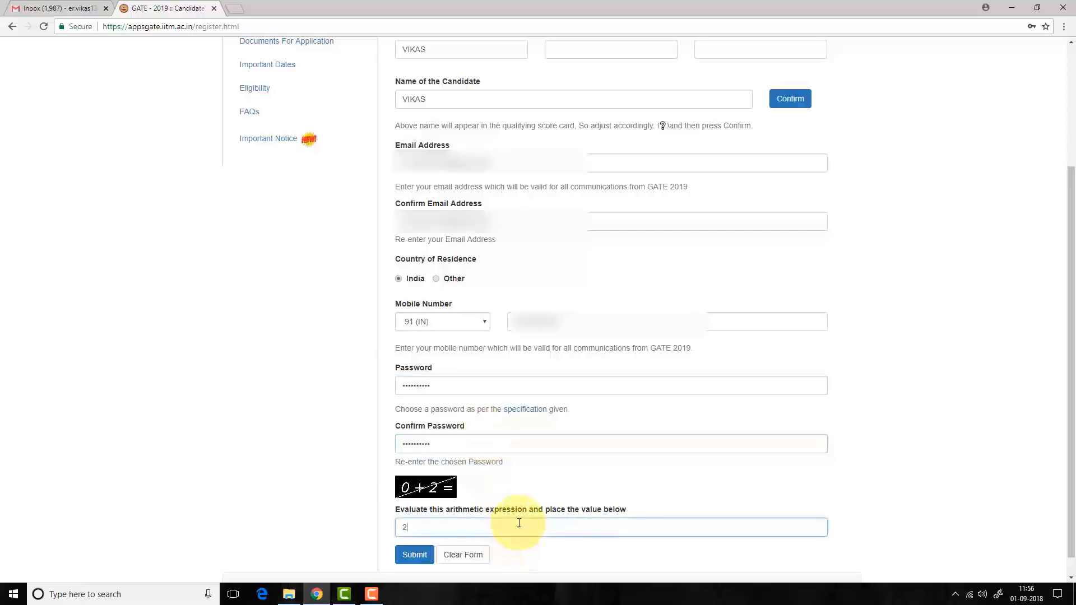
click(415, 555)
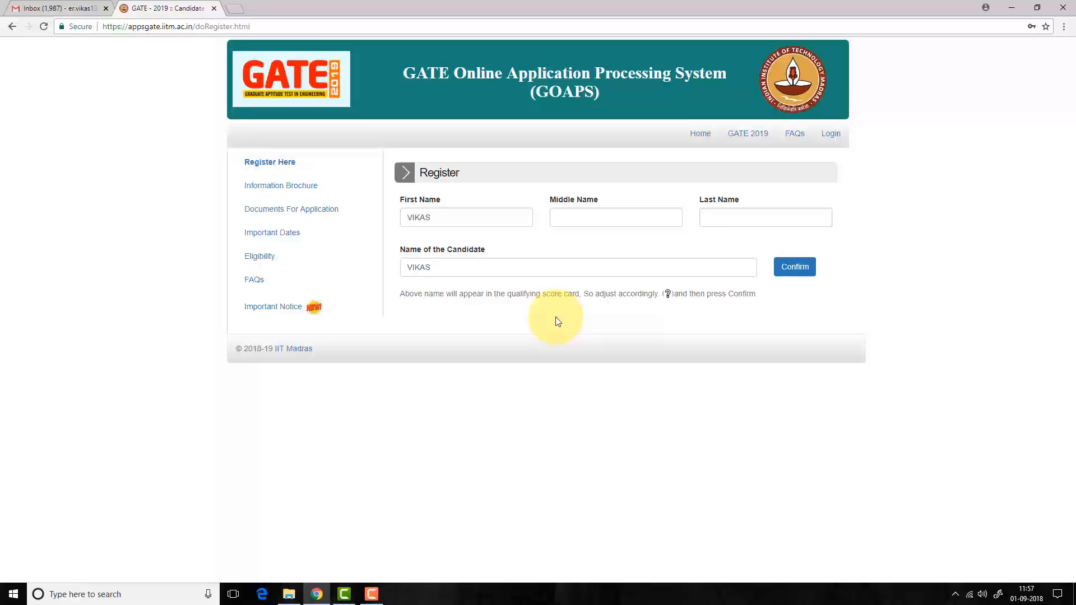
- Go to the login page and enter the candidate's enrollment ID
click(829, 144)
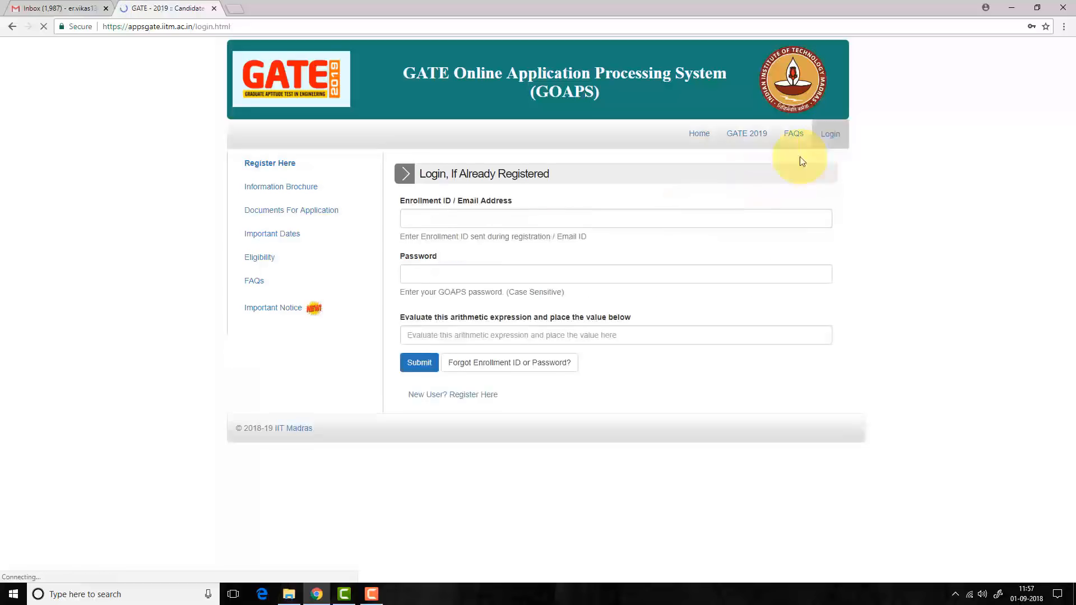
click(525, 219)
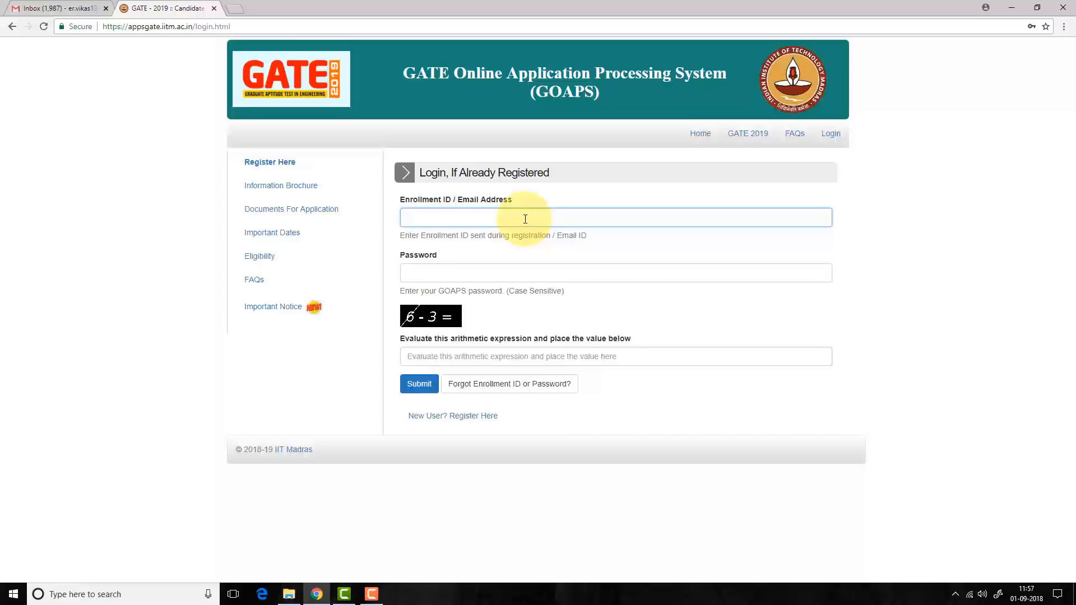
- Enter the account password, answer the arithmetic expression with 3 and submit the login
click(525, 270)
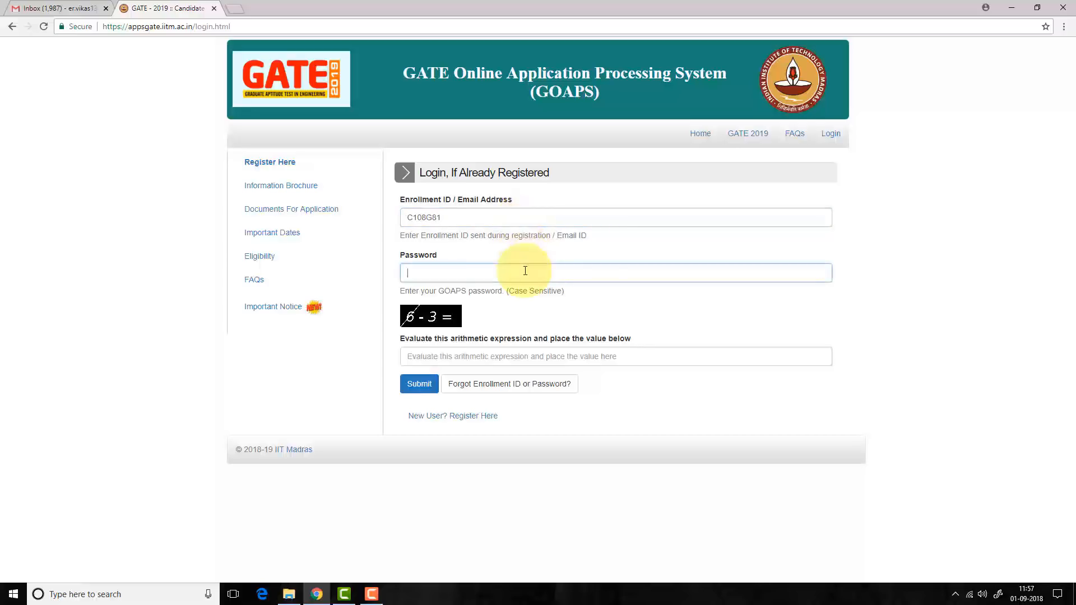
text(••••••••••)
click(502, 356)
text(3)
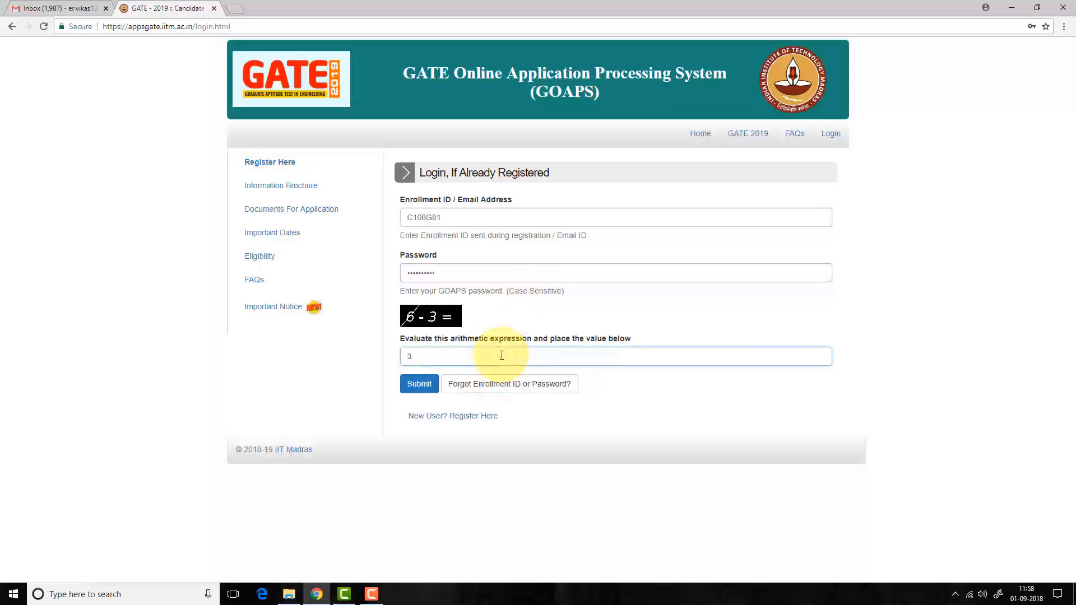
click(413, 386)
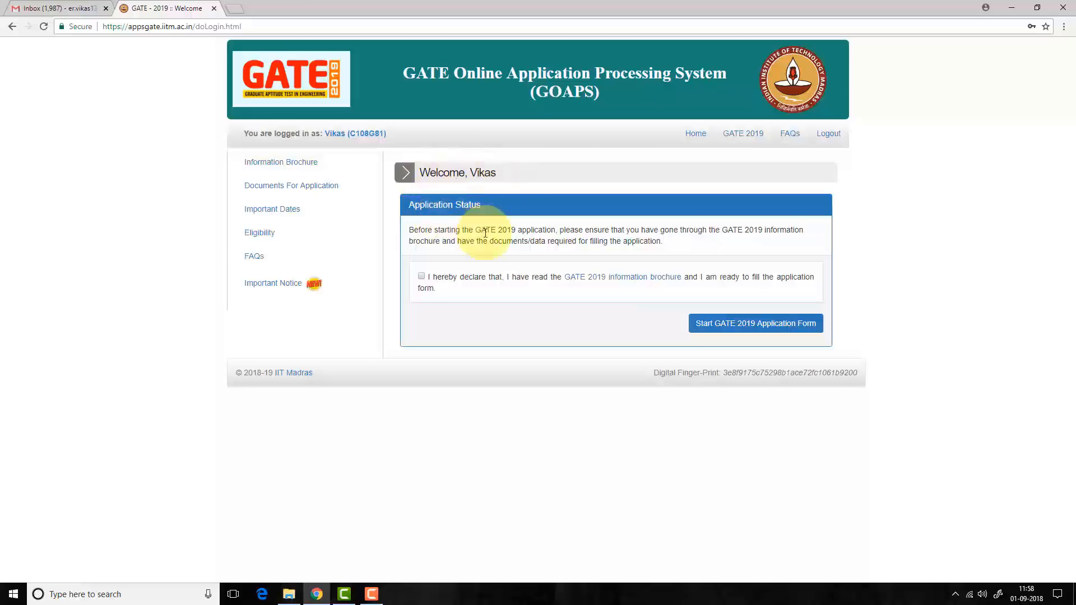
- Accept the declaration about having read the information brochure and start the GATE 2019 application form
click(421, 277)
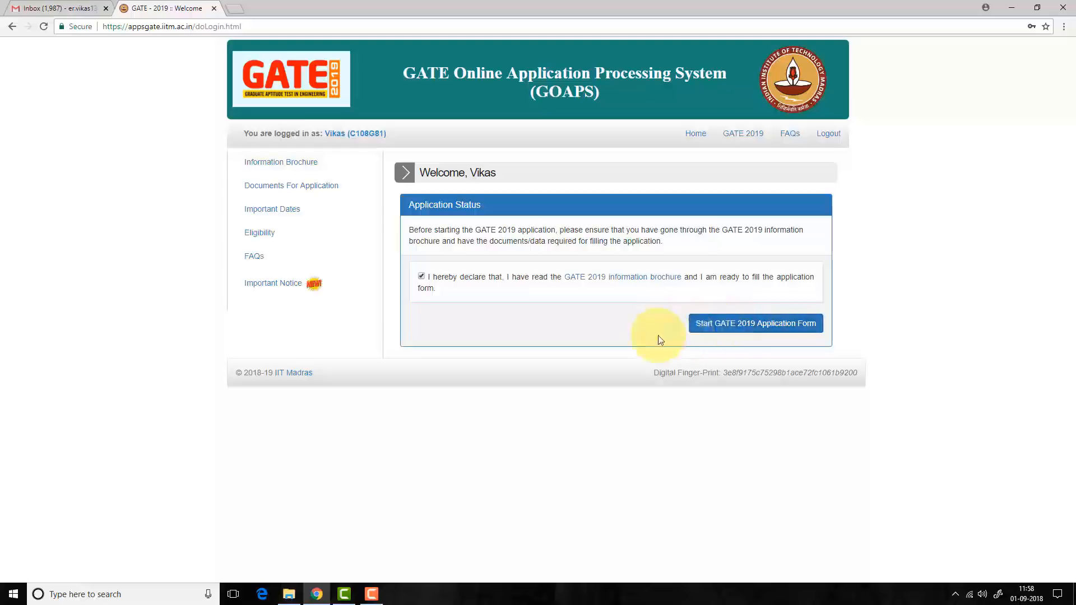
click(707, 330)
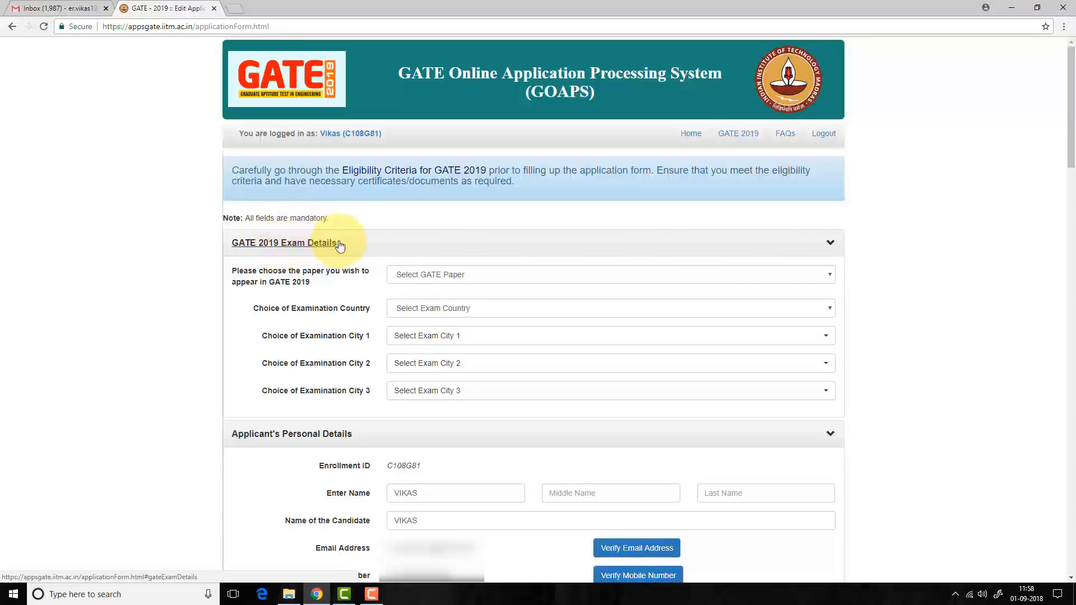
- Choose Mechanical Engineering (ME) as the GATE 2019 paper and confirm the selection
click(423, 279)
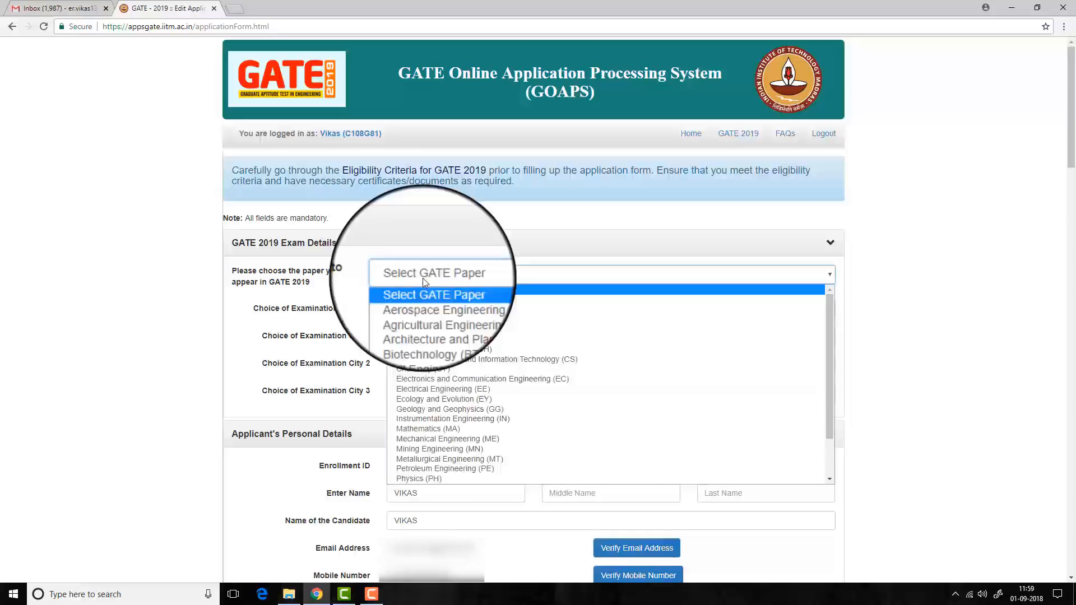
scroll(492, 331, down, 2)
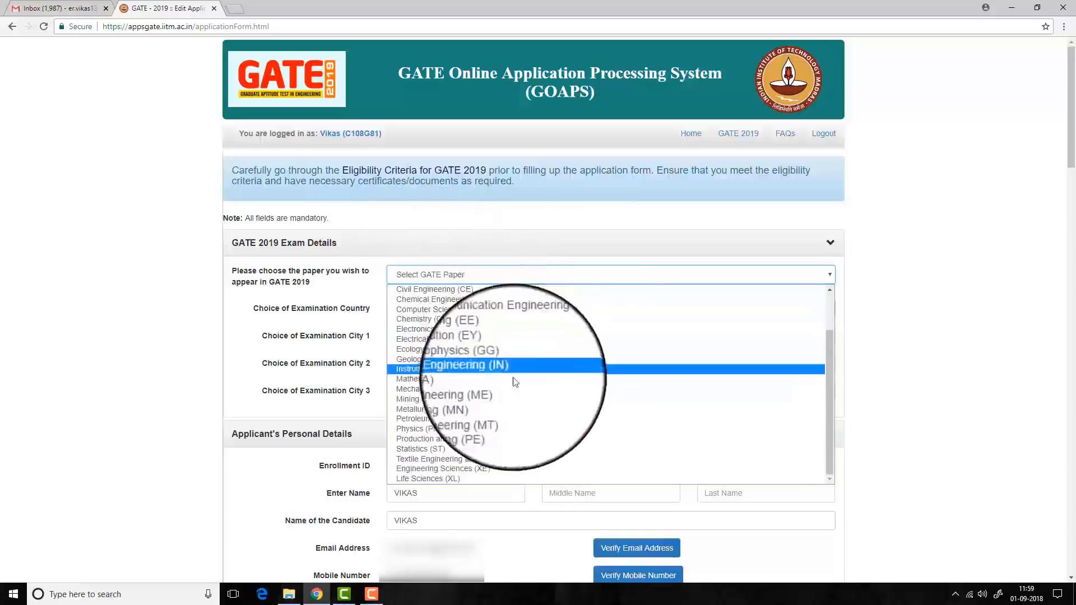
scroll(537, 426, up, 2)
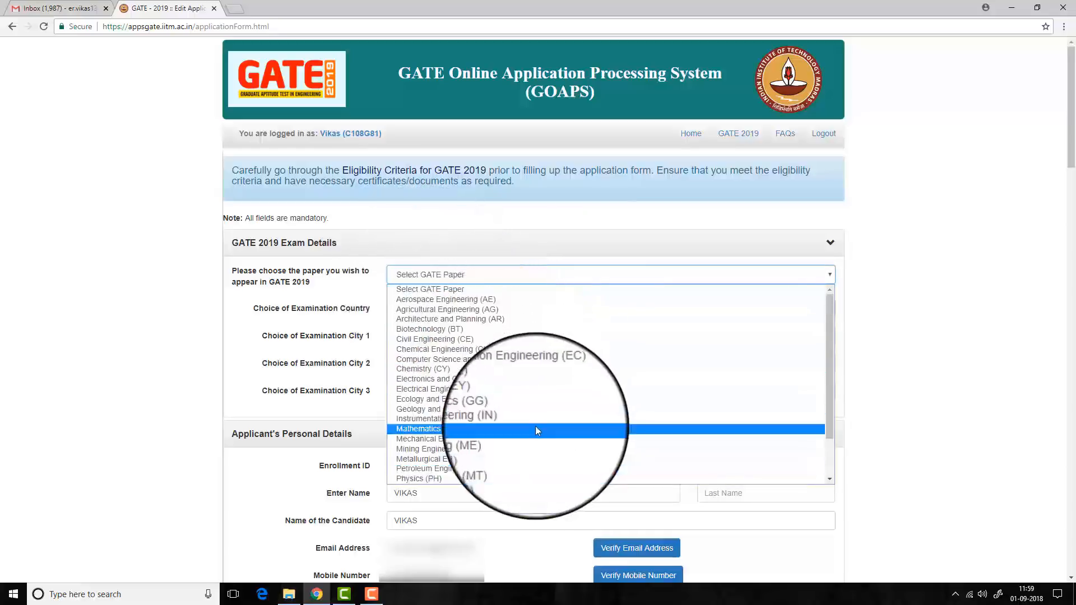
click(449, 436)
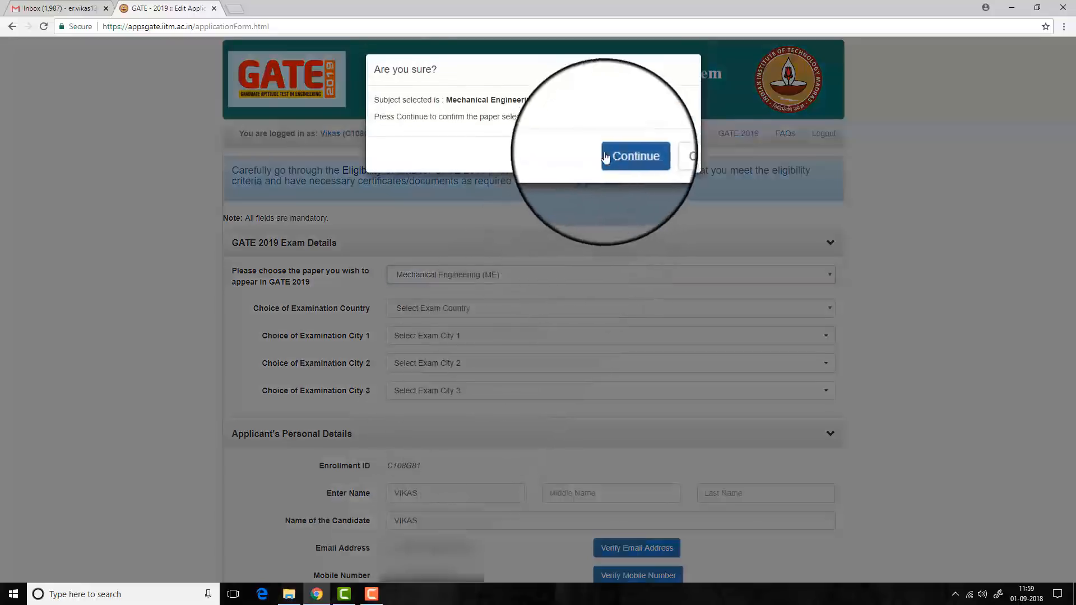
click(625, 157)
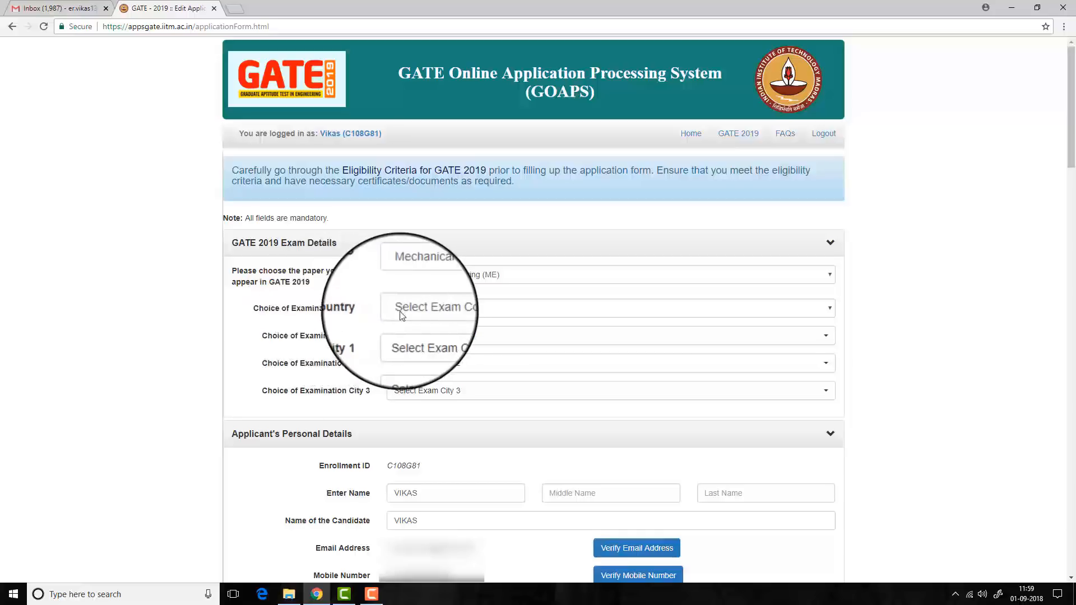
- Set the examination country to India and choose NOIDA as examination city 1
click(426, 310)
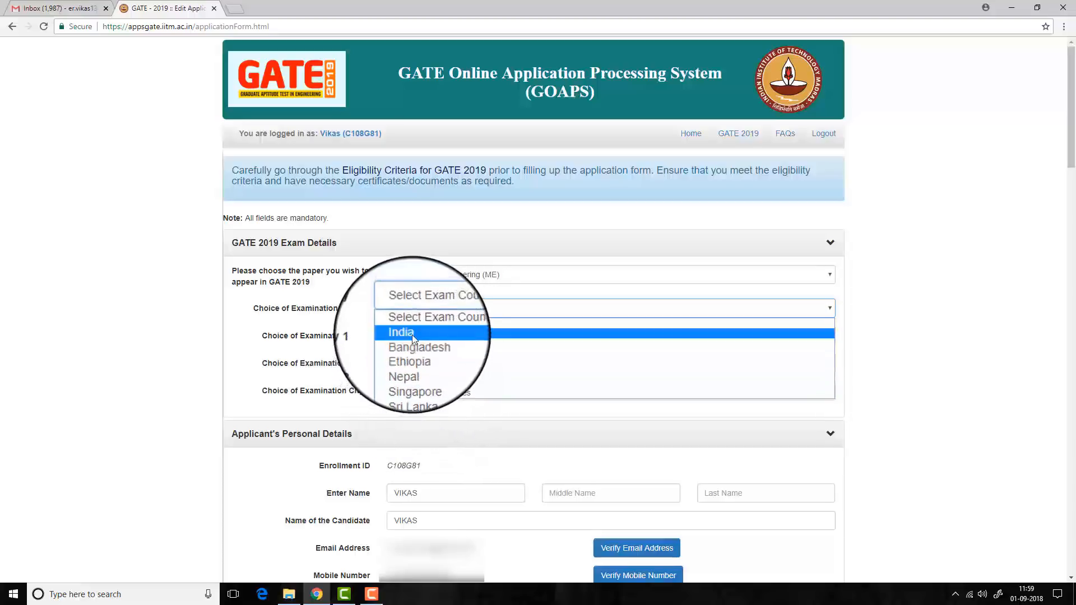
click(412, 335)
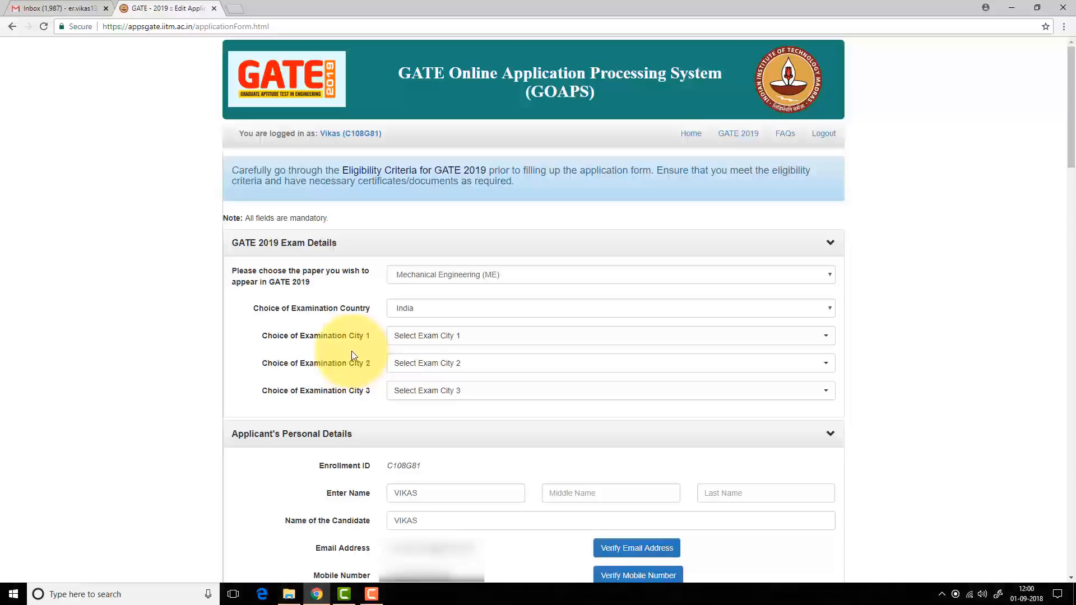
click(432, 338)
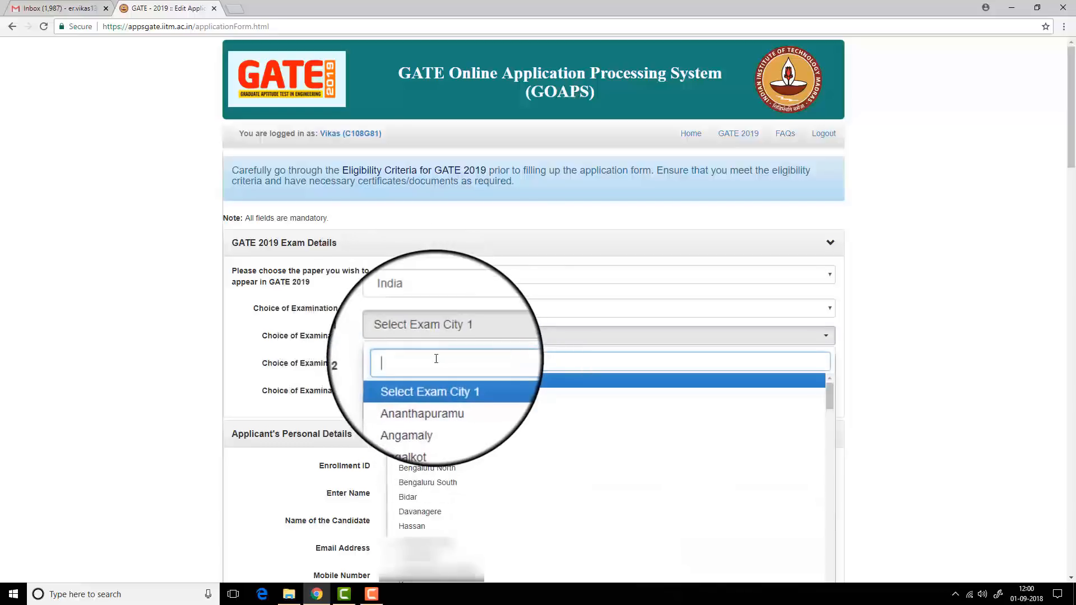
text(noida)
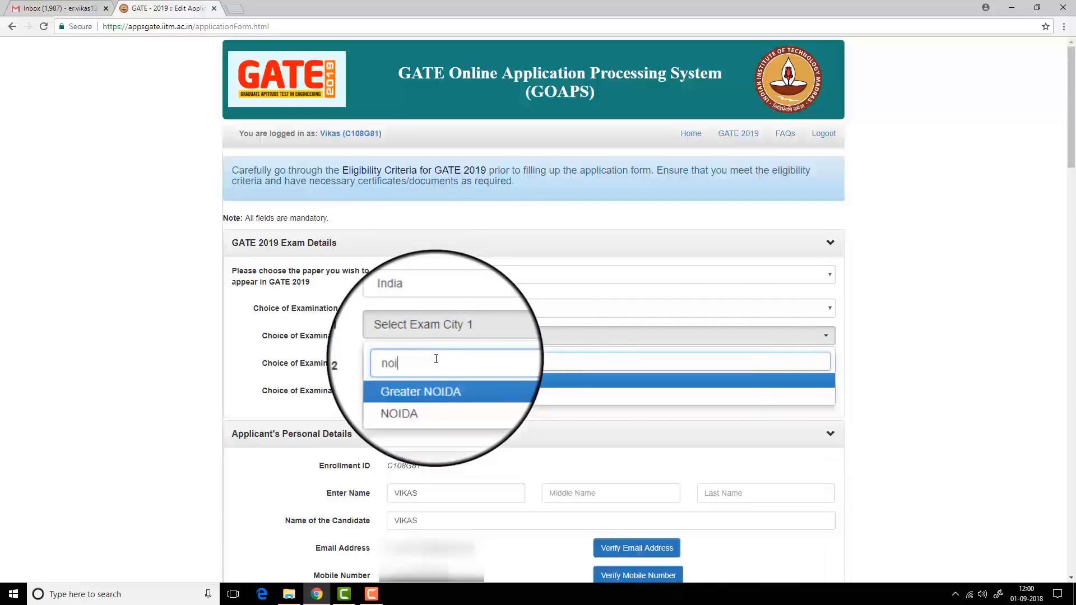
click(440, 395)
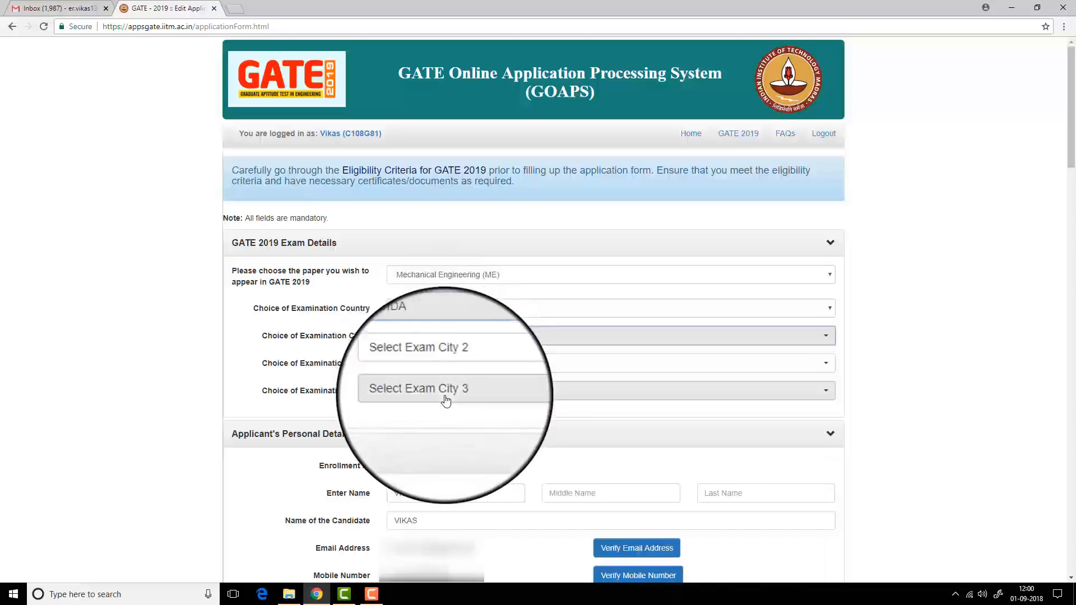
- Choose Ghaziabad as examination city 2 and New Delhi as examination city 3
click(413, 363)
text(gh)
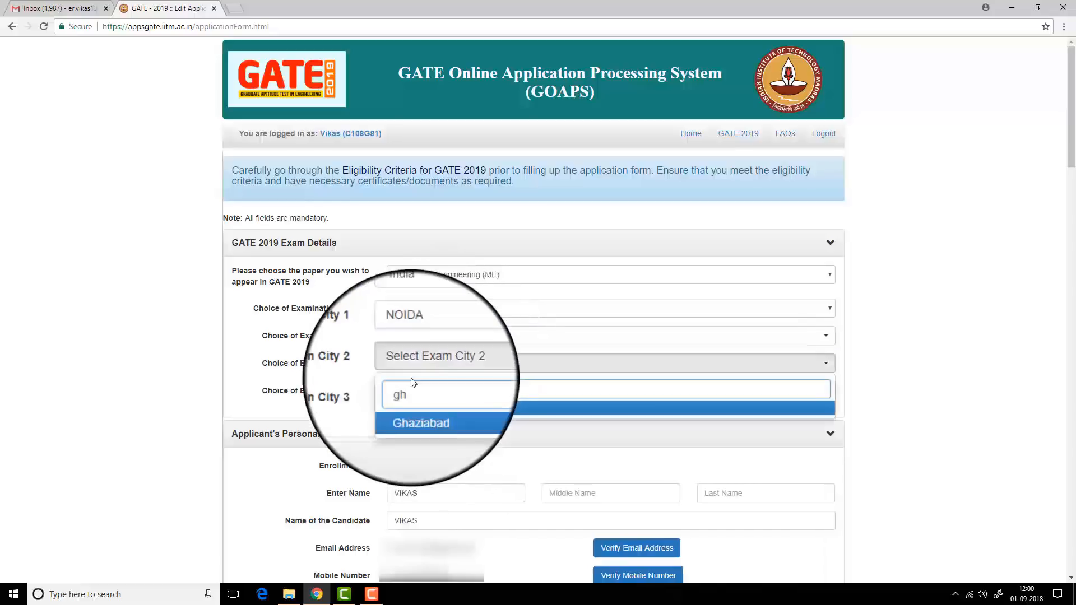
click(426, 414)
click(422, 394)
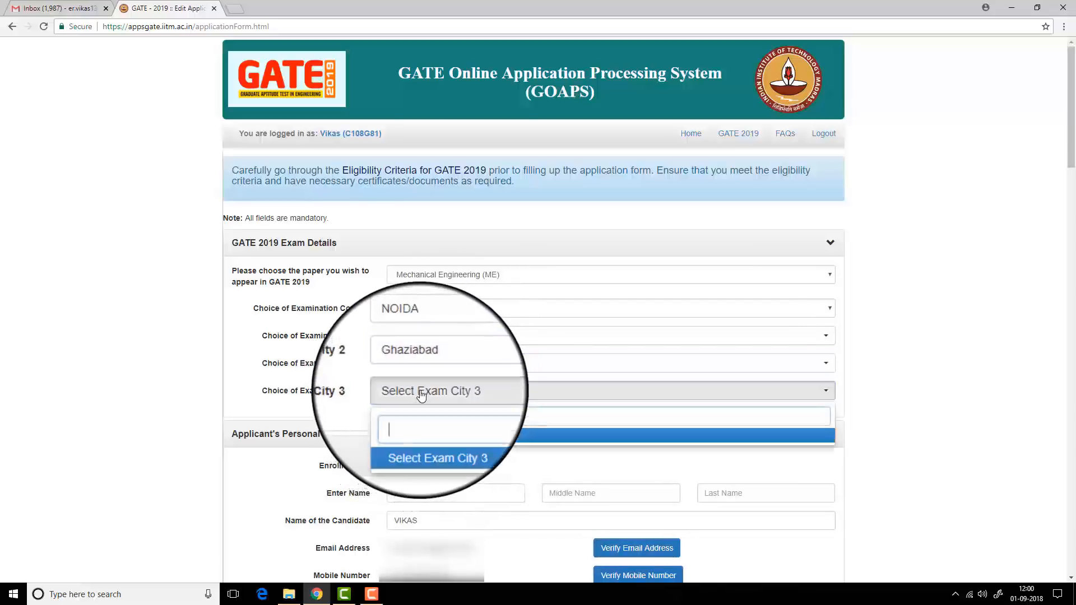
text(new)
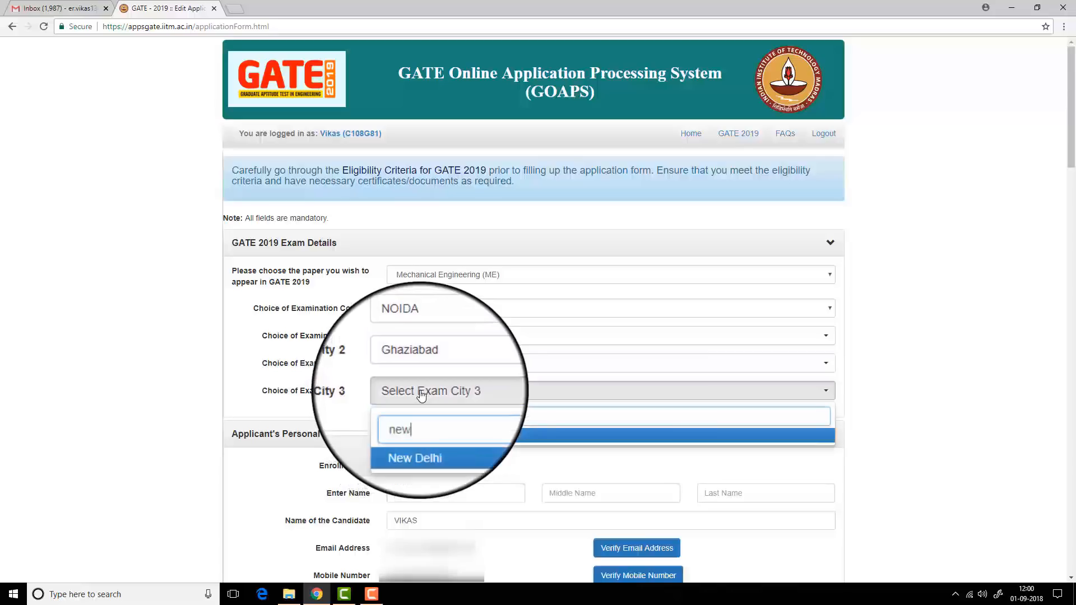
click(446, 444)
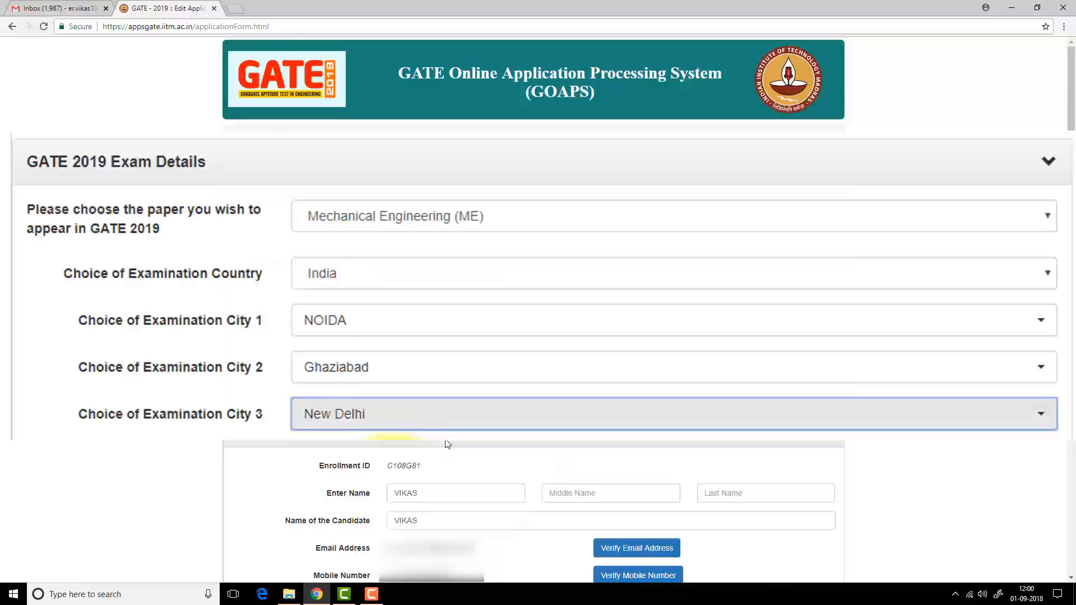
click(464, 459)
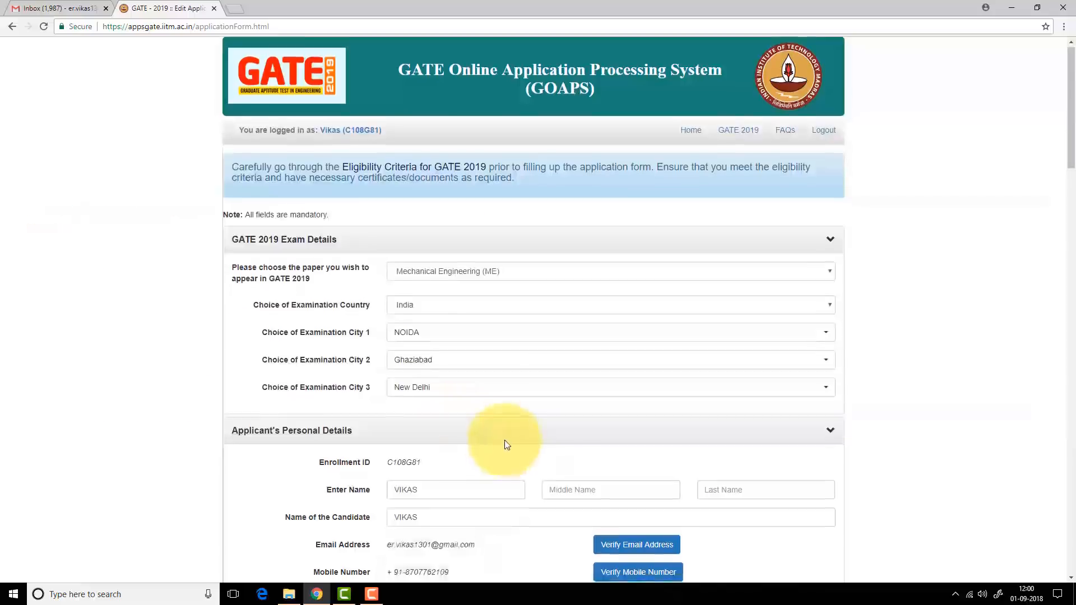
- Start verifying the email address, have the OTP sent again and switch to the Gmail inbox
scroll(504, 440, down, 2)
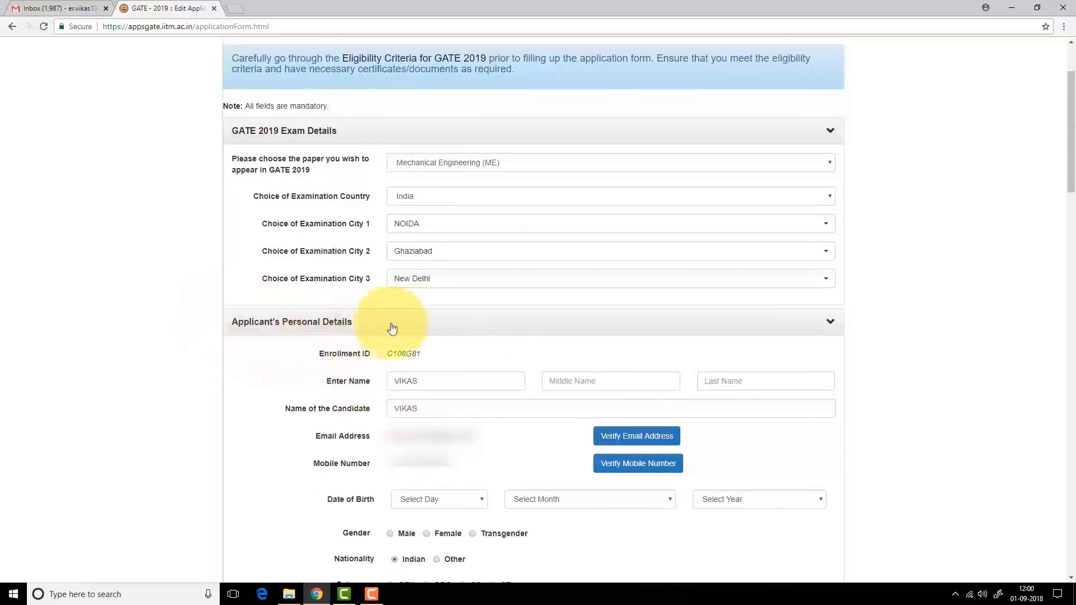
scroll(548, 341, down, 2)
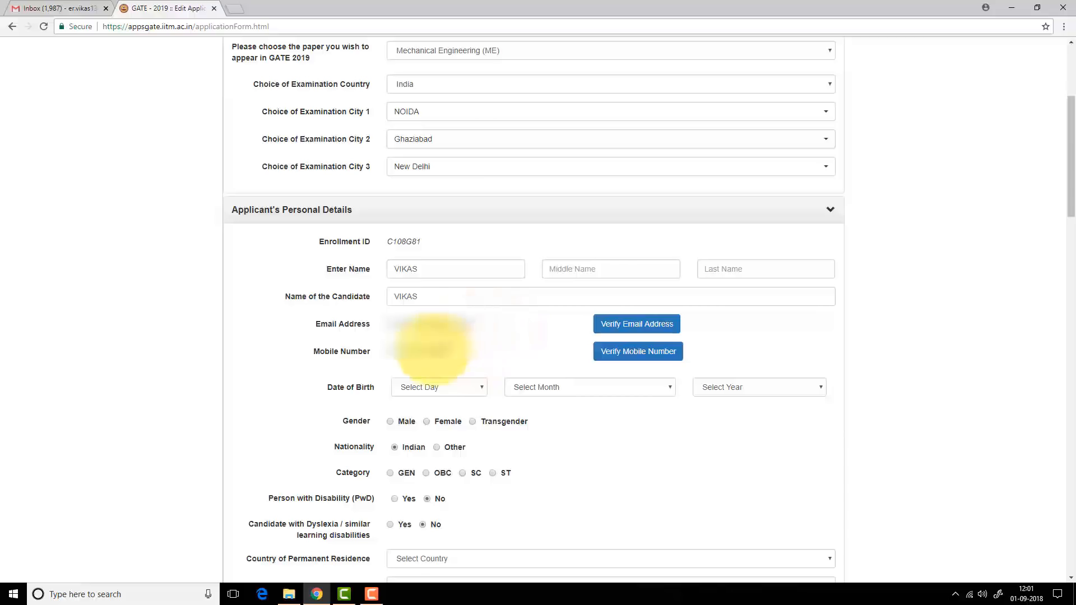
click(620, 329)
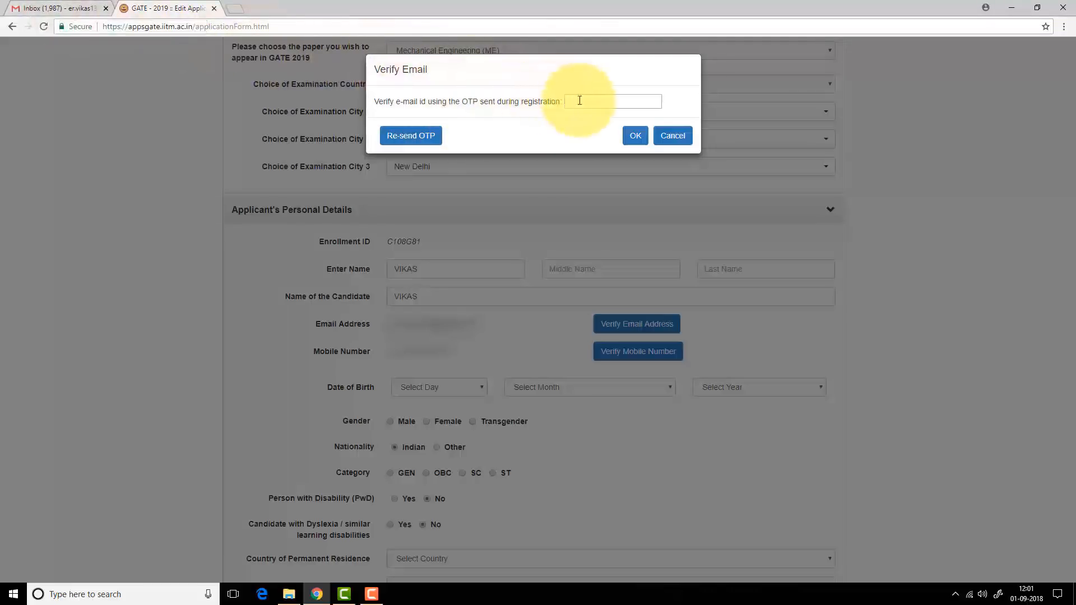
click(581, 101)
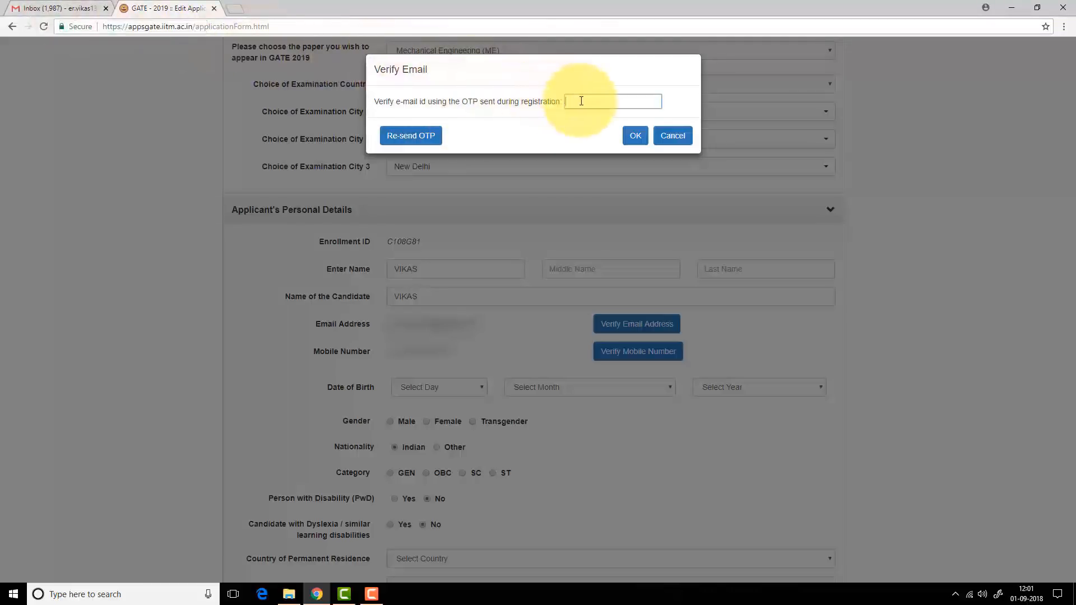
click(429, 140)
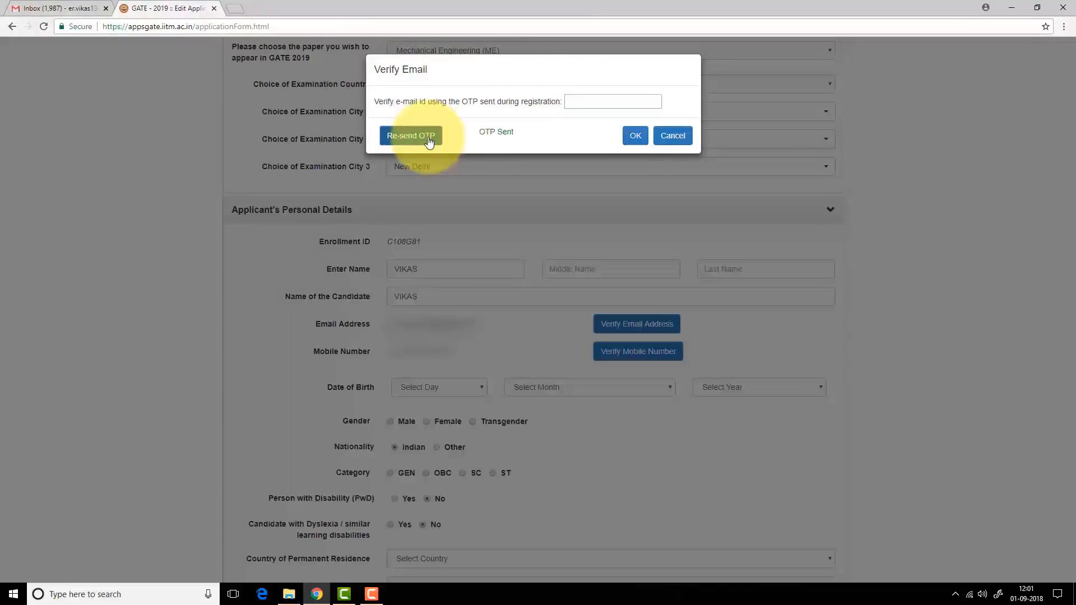
click(62, 9)
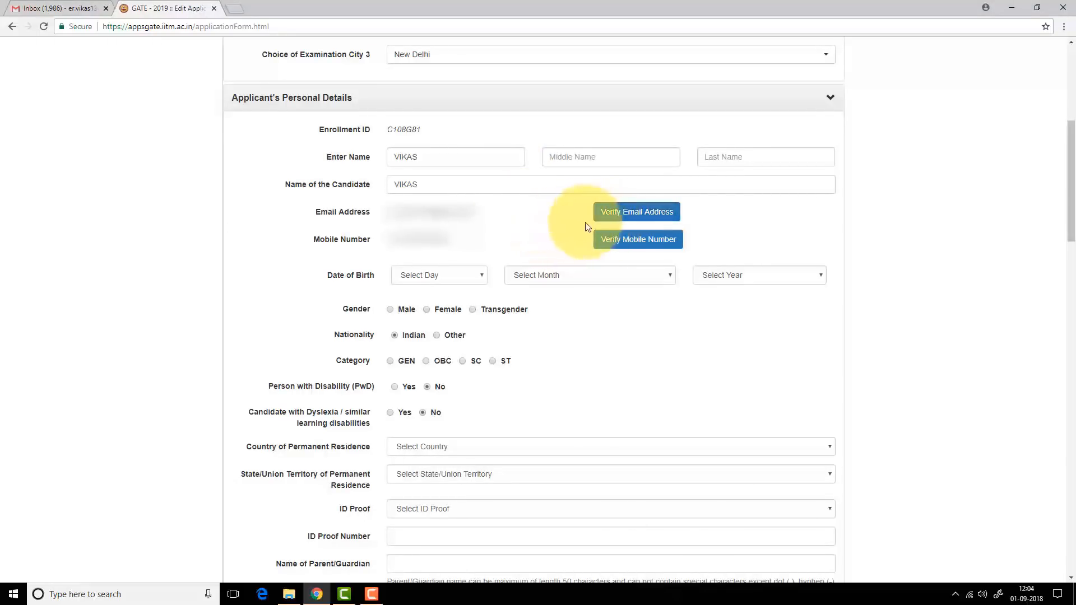
- Verify the candidate's mobile number by entering the OTP received on the phone
click(628, 247)
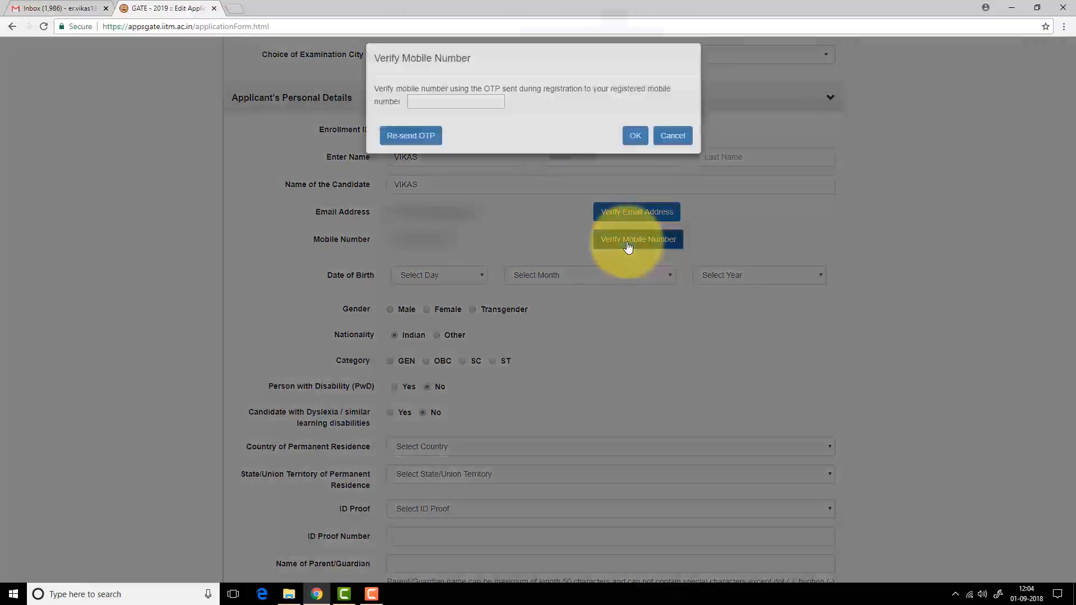
click(472, 110)
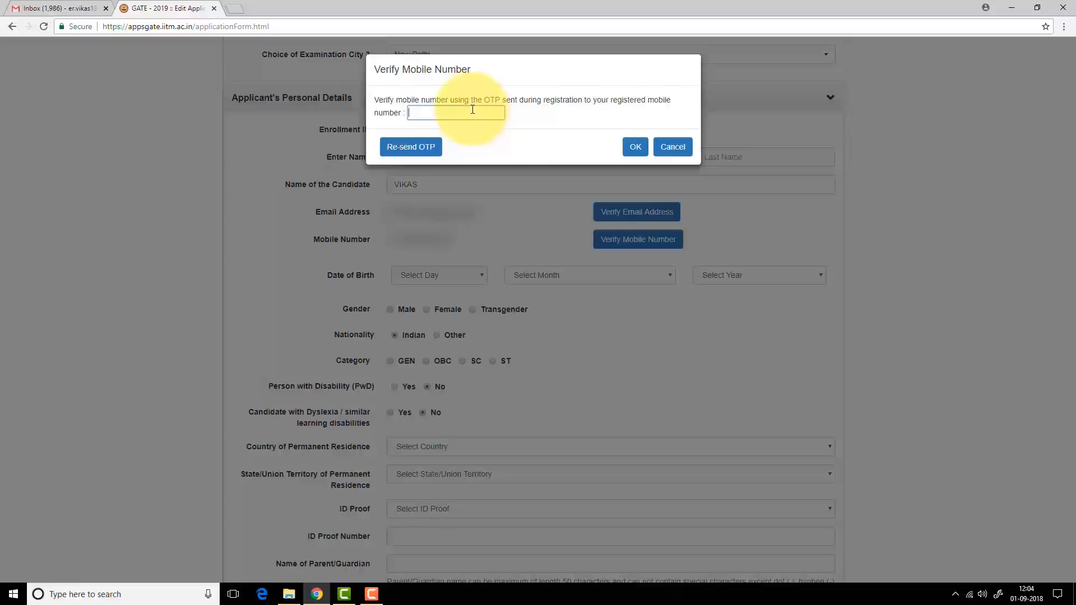
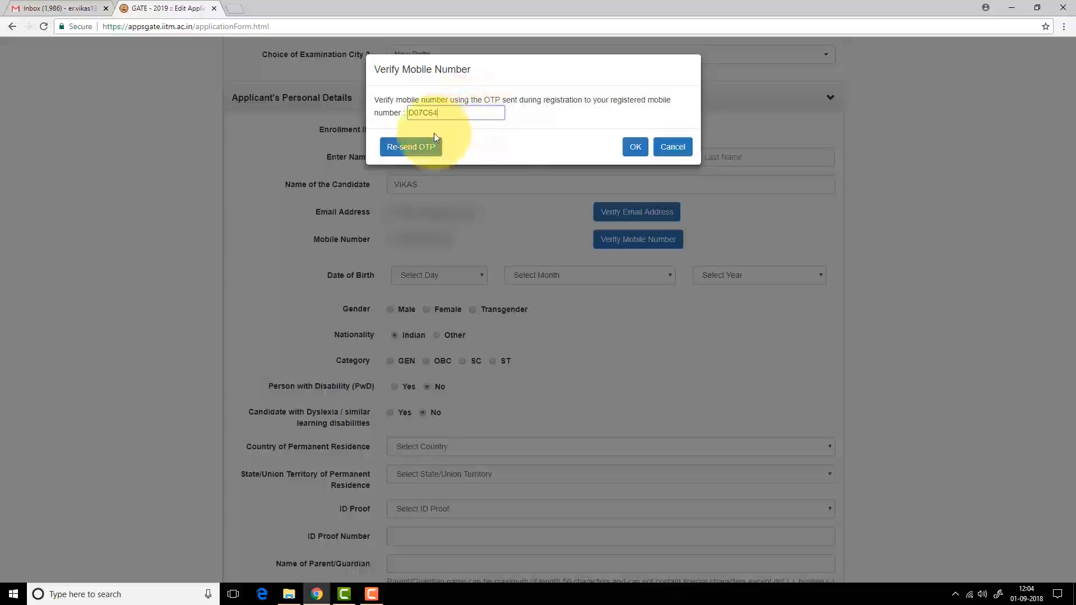
click(629, 148)
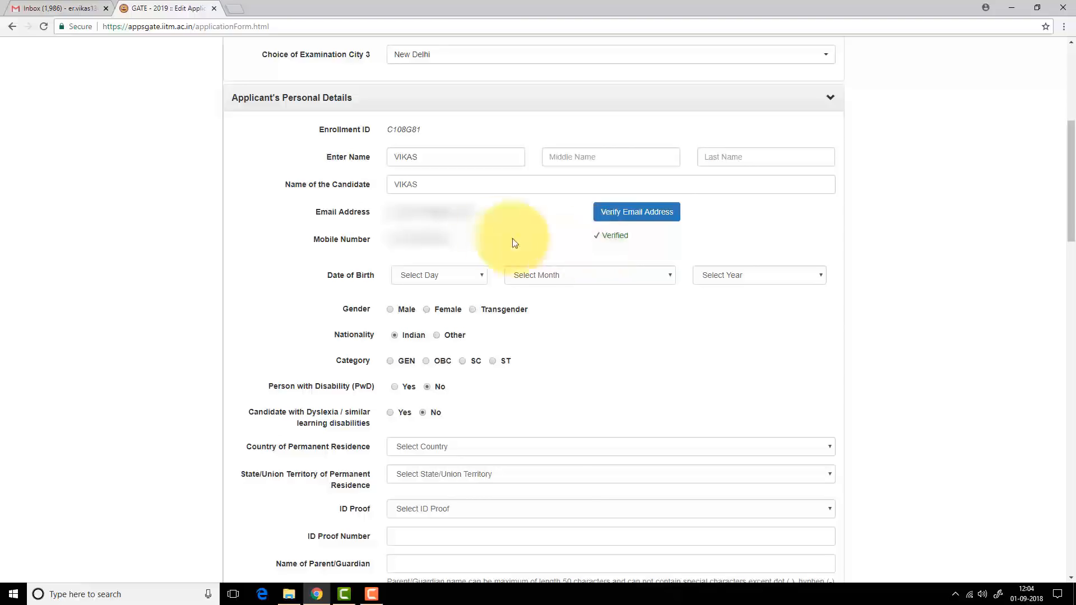
- Select the day, month and year of the candidate's date of birth and confirm the date
scroll(533, 268, down, 1)
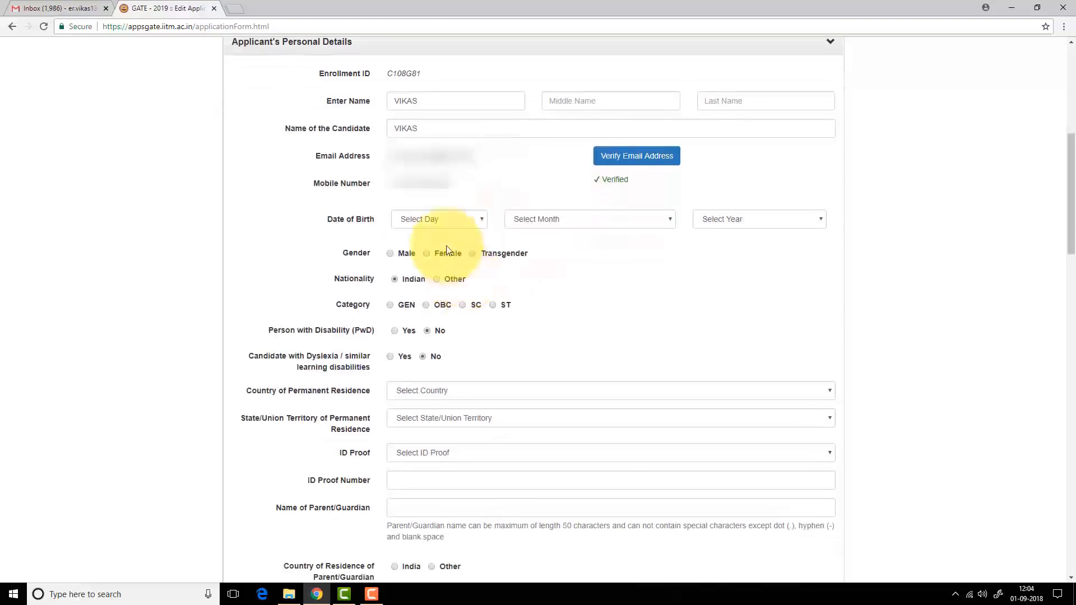
click(439, 224)
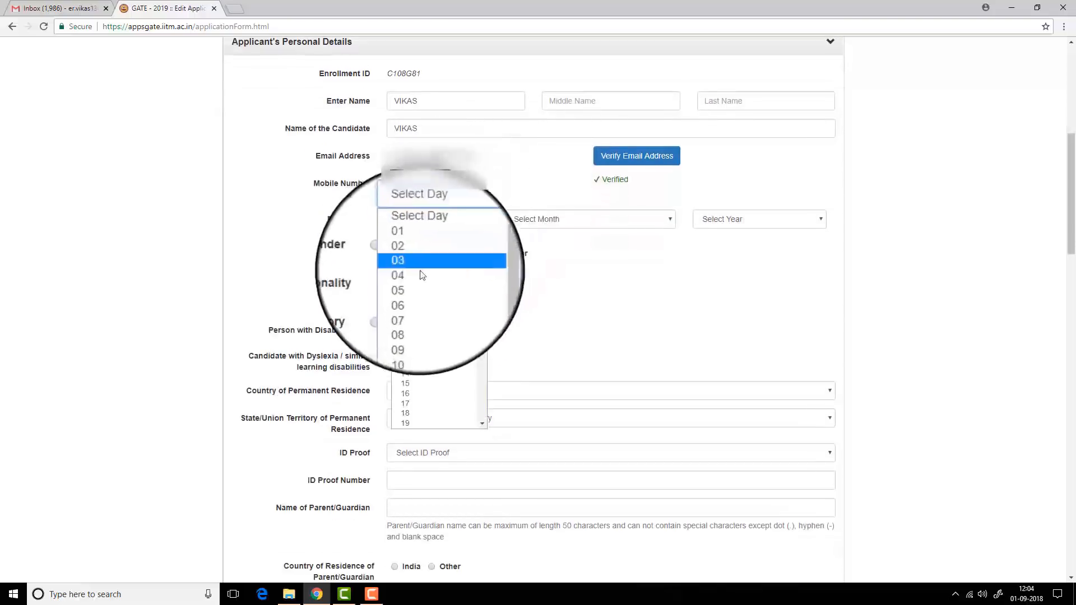
click(428, 345)
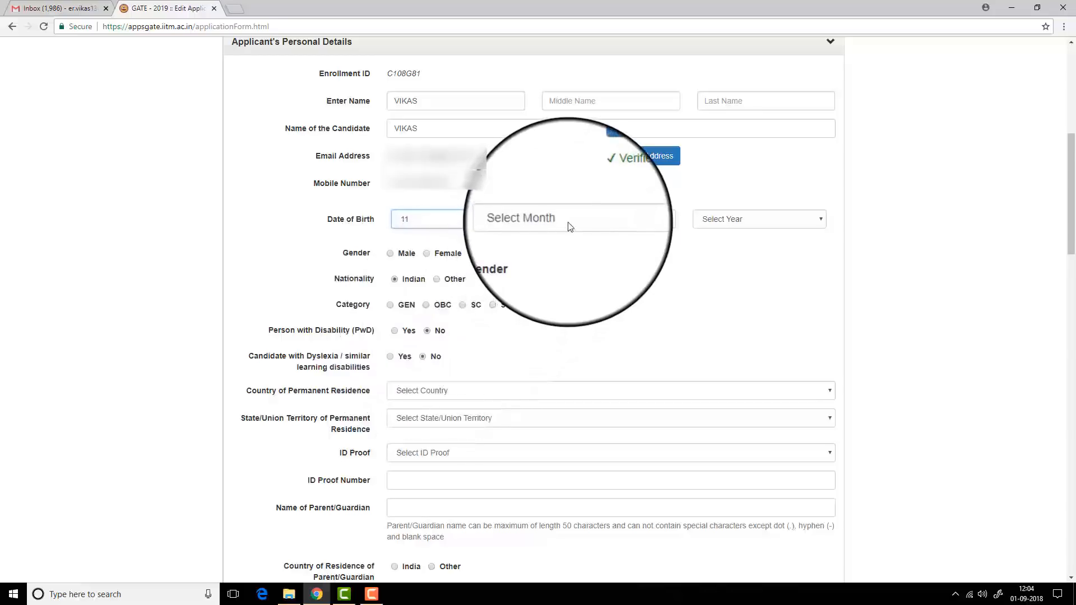
click(570, 227)
click(553, 255)
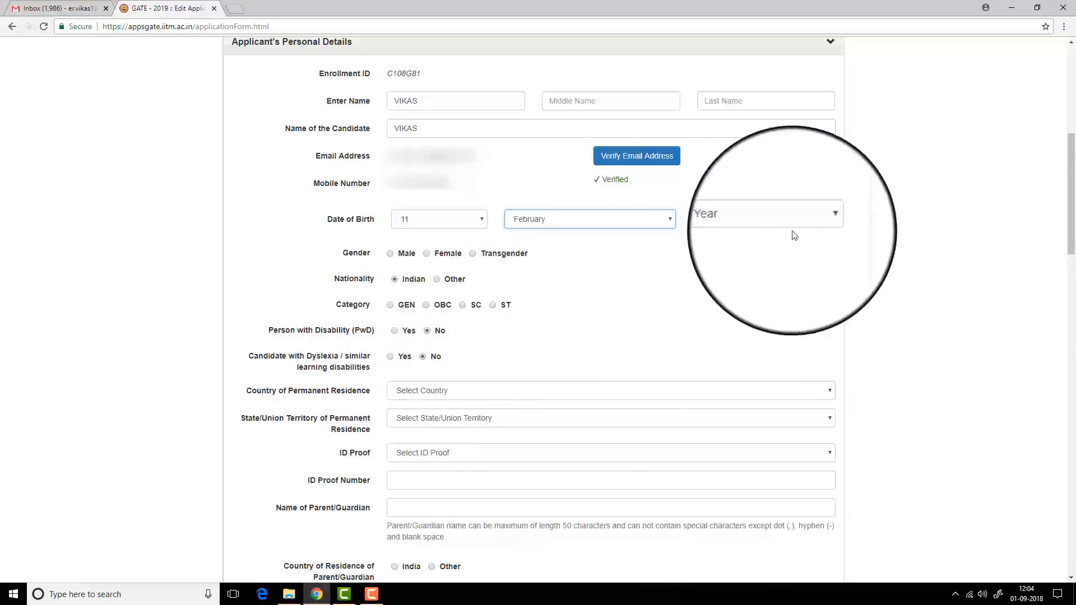
click(746, 220)
click(693, 344)
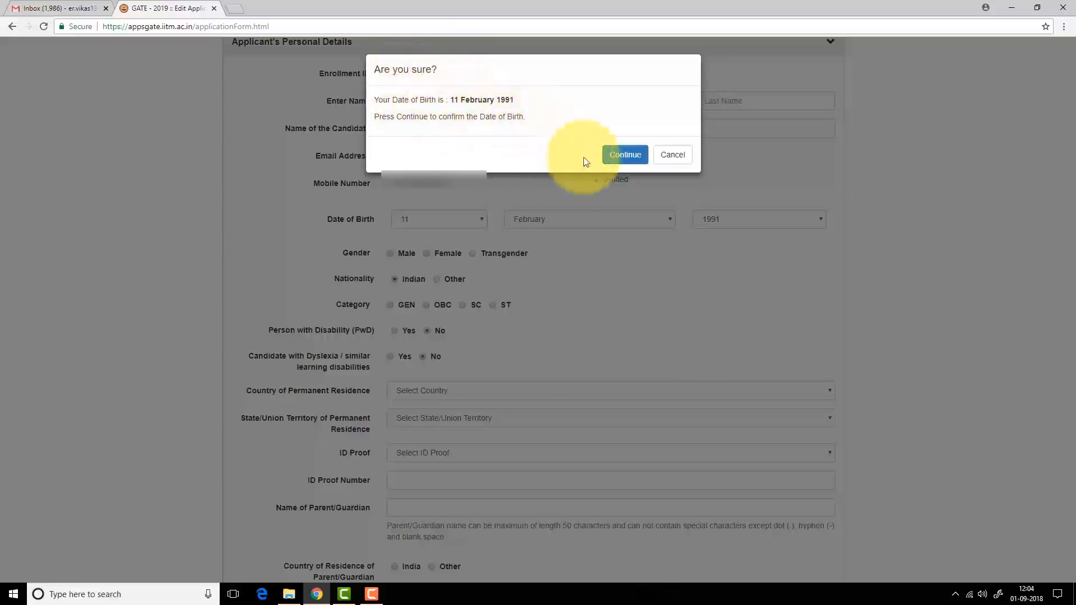
click(615, 158)
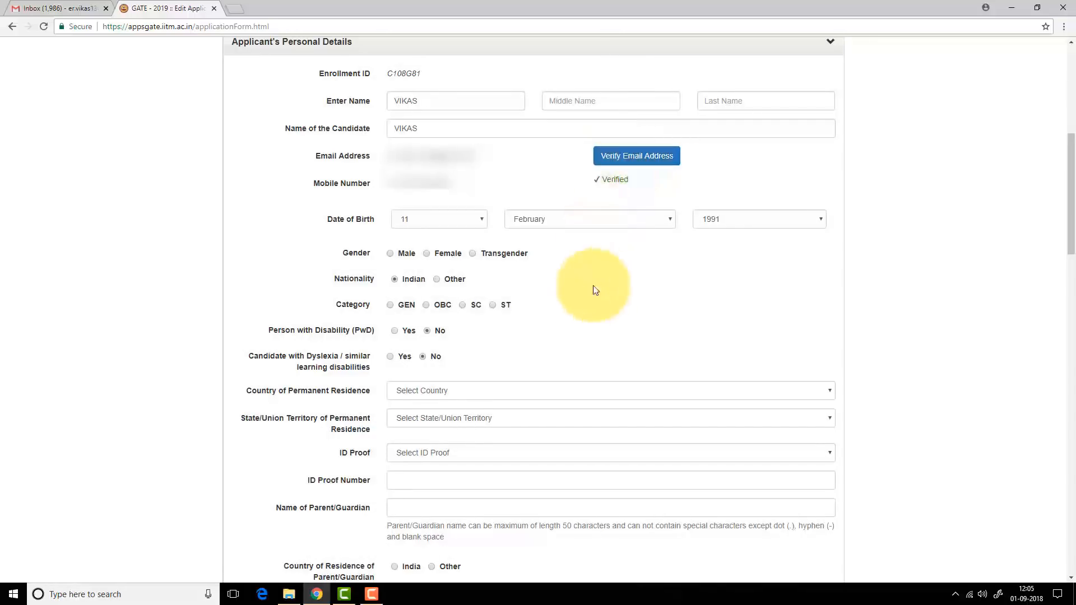
- Set the applicant's gender to Male and the category to GEN
click(391, 254)
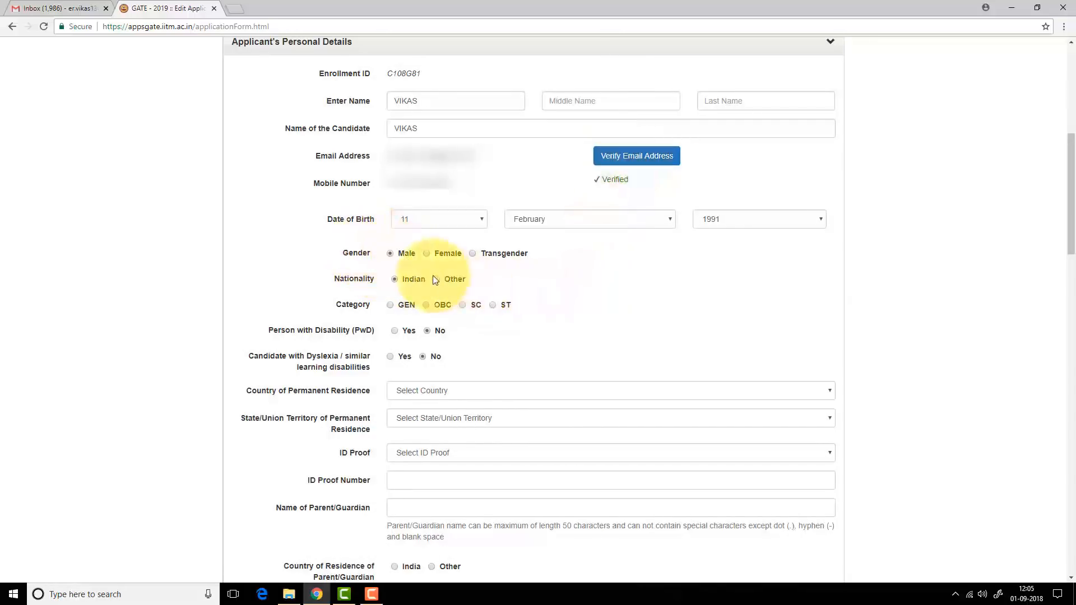
scroll(401, 289, down, 1)
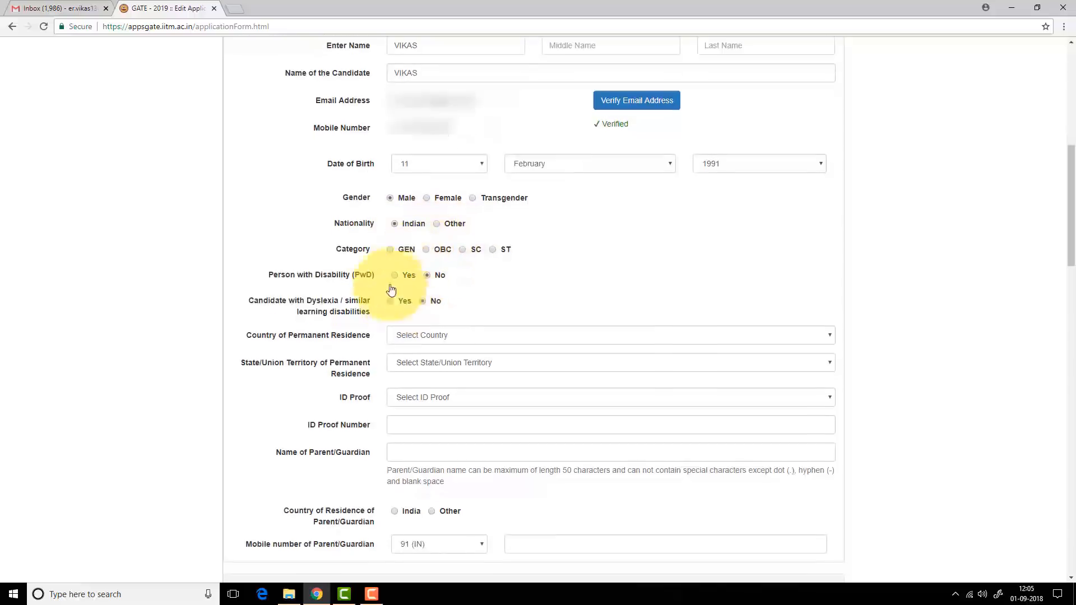
click(390, 250)
- Set the country of permanent residence to India and the state to Uttar Pradesh
scroll(538, 286, down, 2)
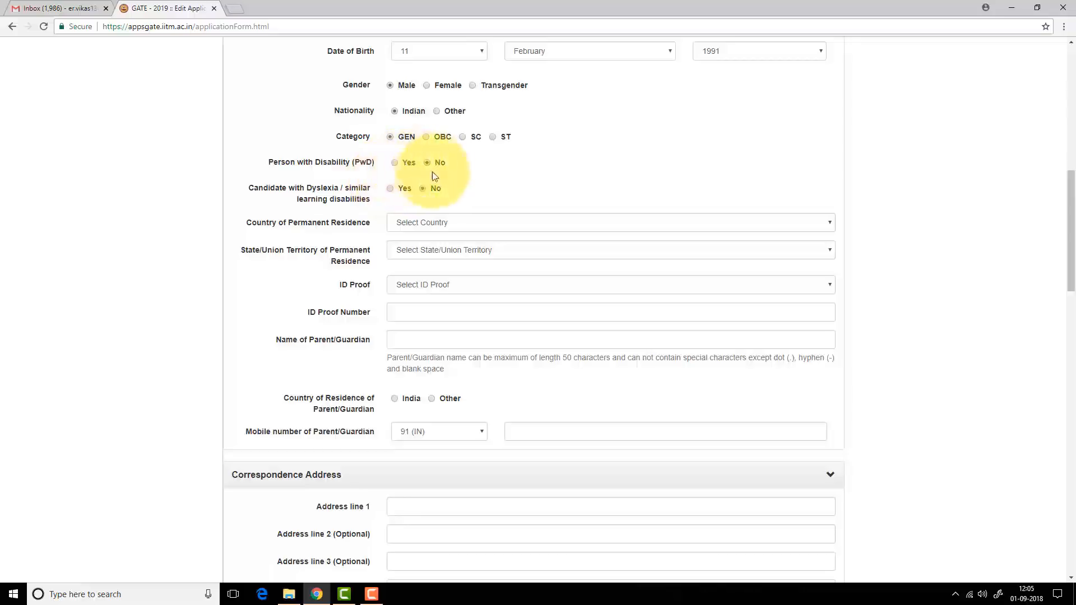
scroll(295, 196, down, 3)
scroll(325, 205, up, 2)
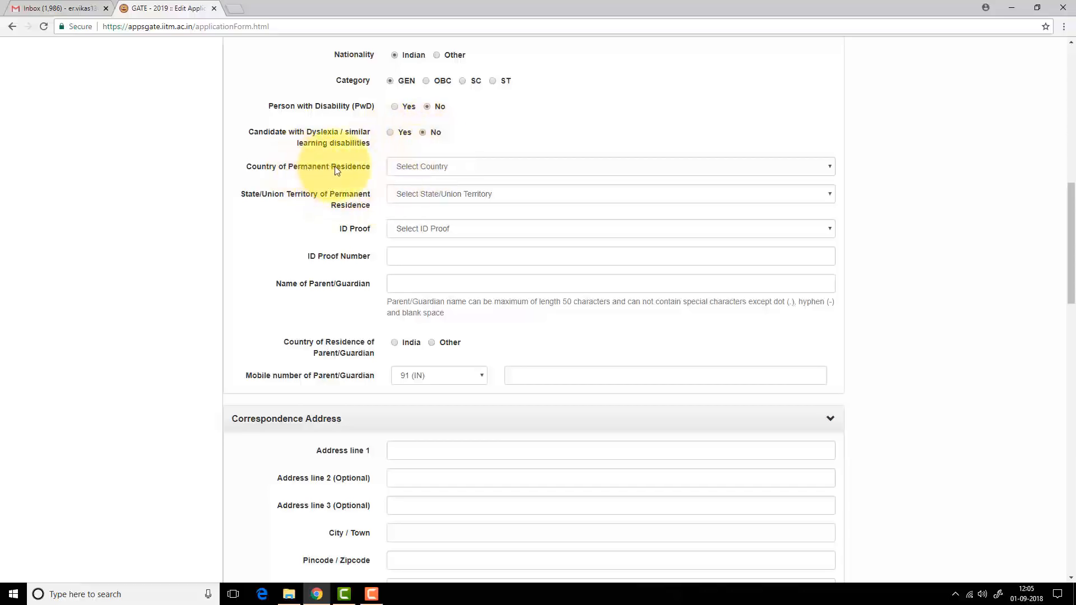
click(419, 166)
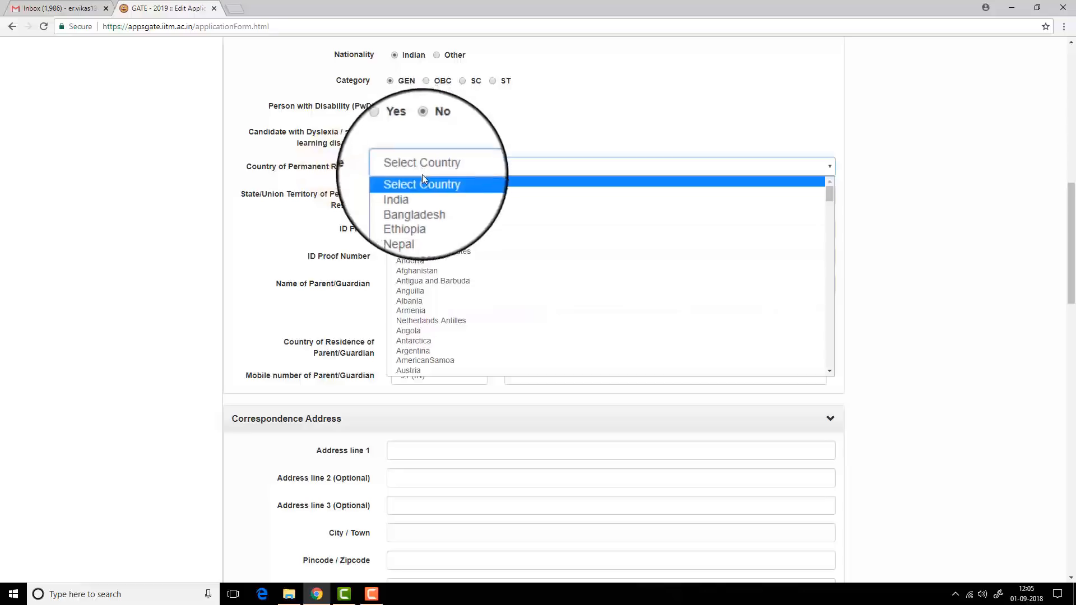
click(428, 192)
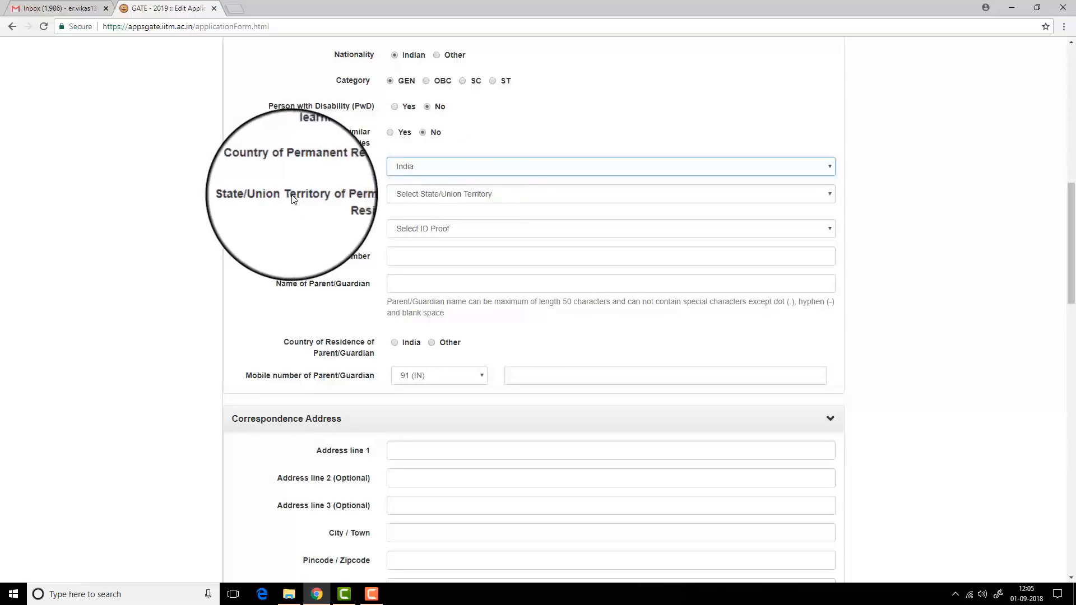
click(404, 199)
scroll(445, 343, down, 6)
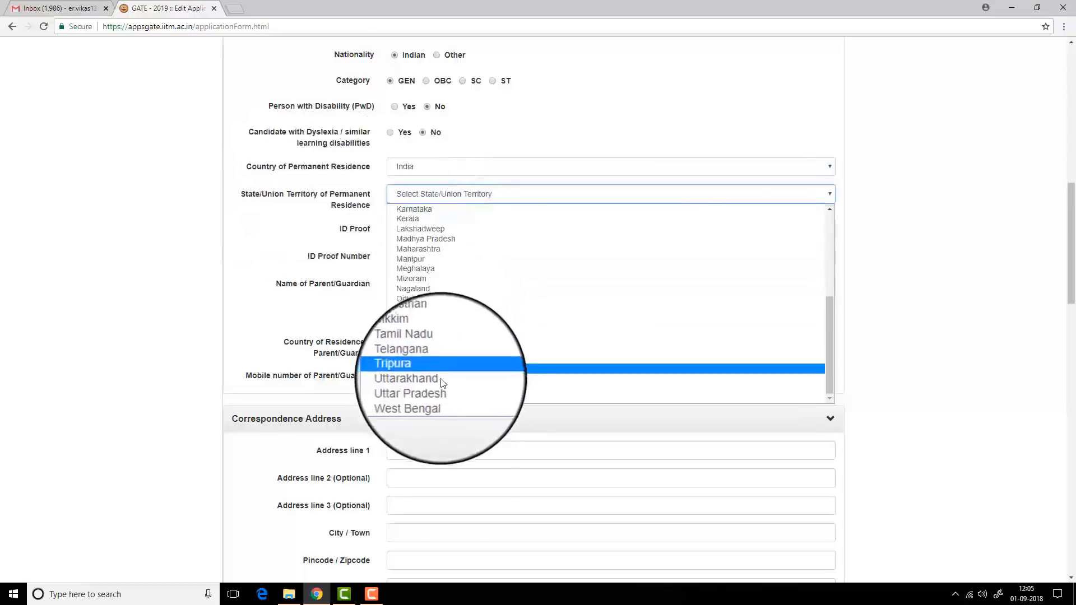
click(443, 385)
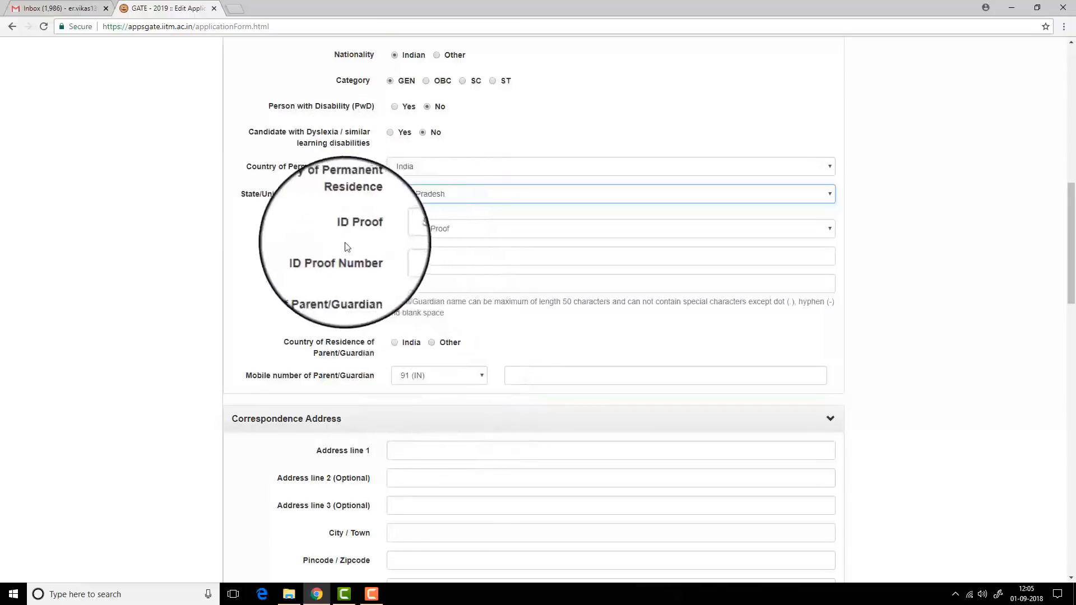
- Choose Aadhaar ID as the ID proof and enter the candidate's ID proof number
click(426, 229)
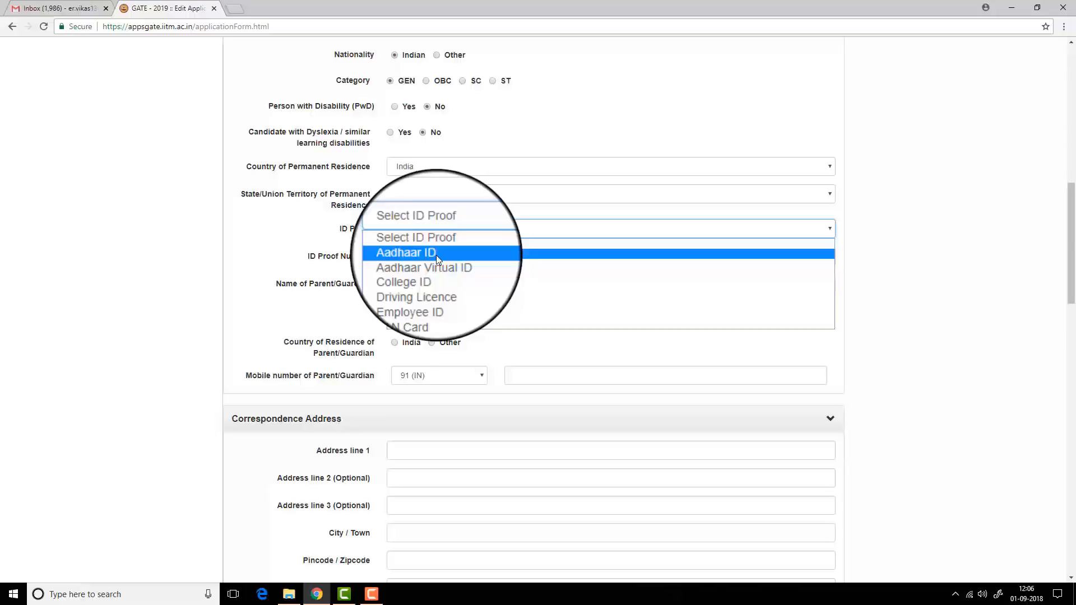
click(437, 255)
click(431, 255)
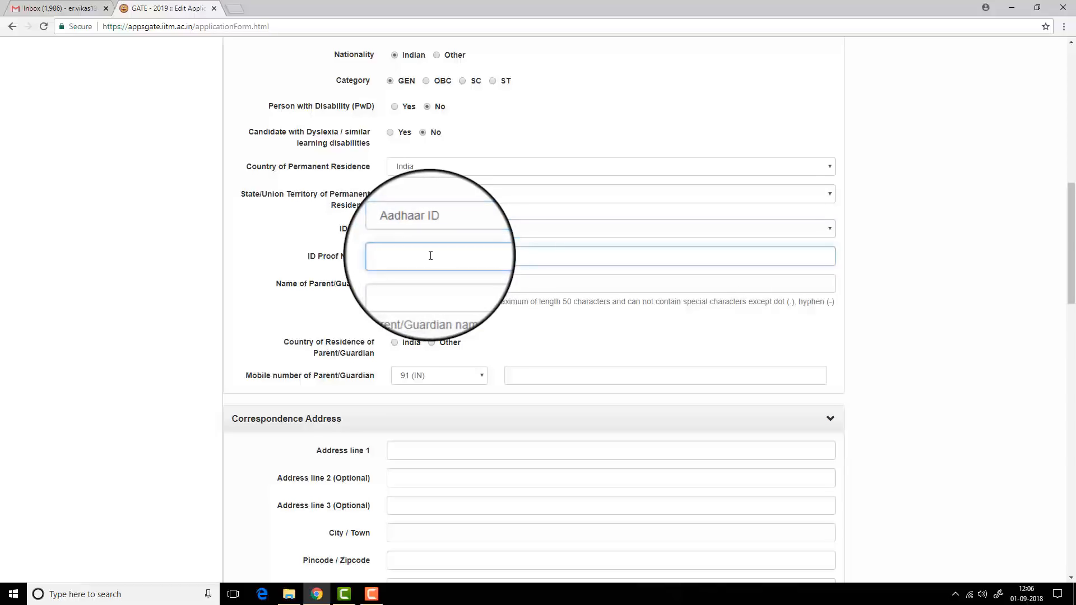
text(1234 5)
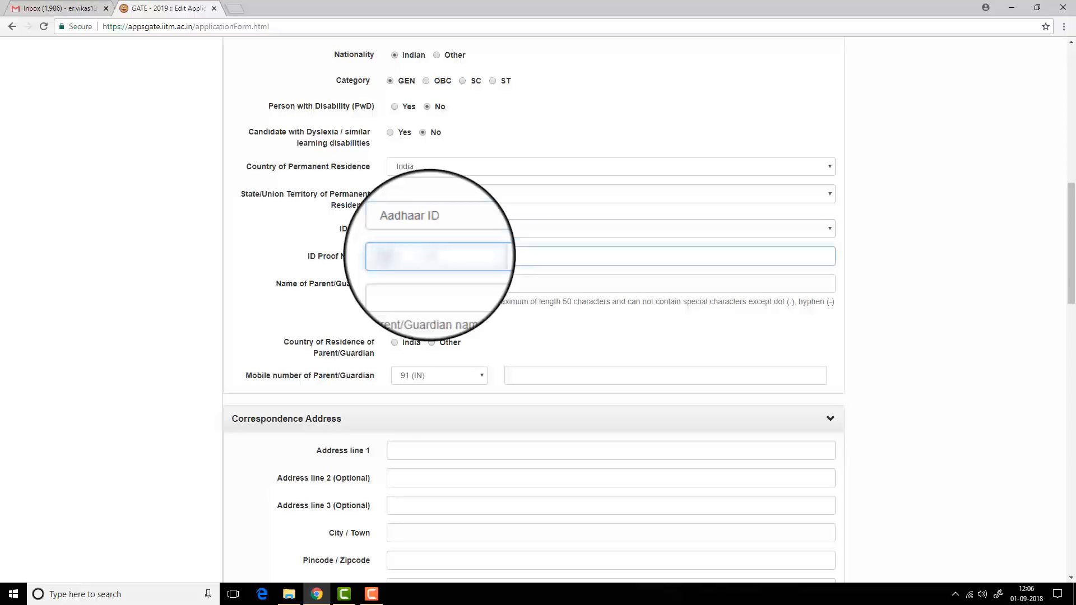
text(?????????)
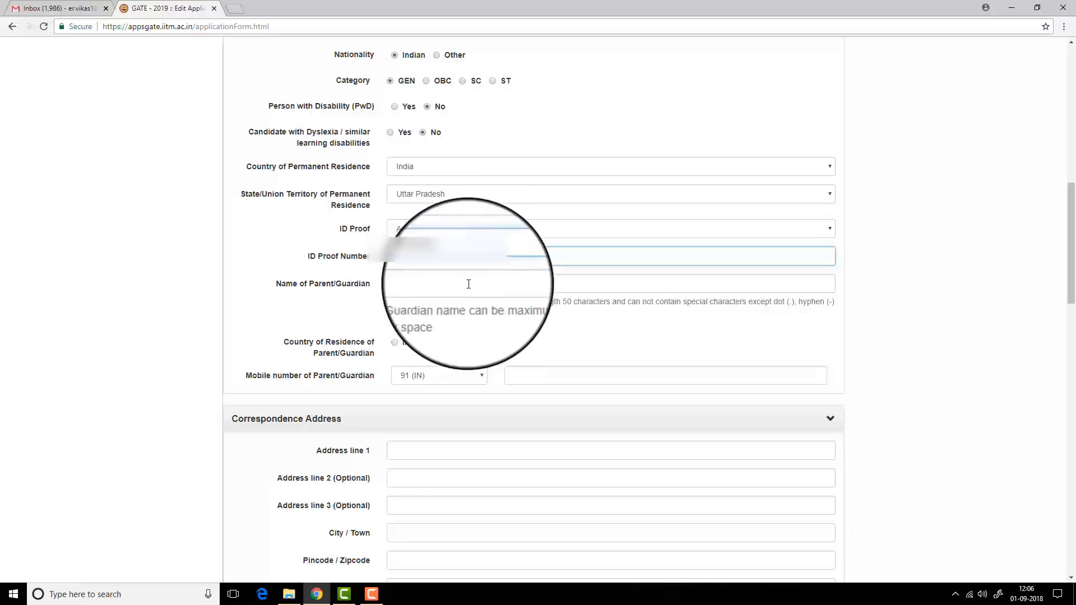
- Enter the full name of the candidate's parent or guardian in the personal details
click(469, 284)
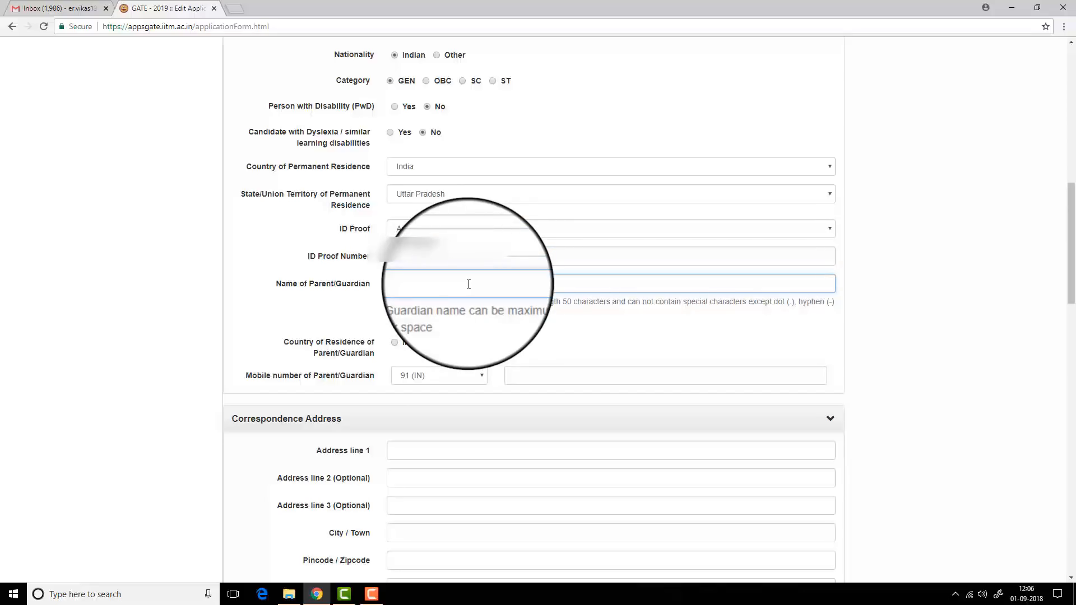
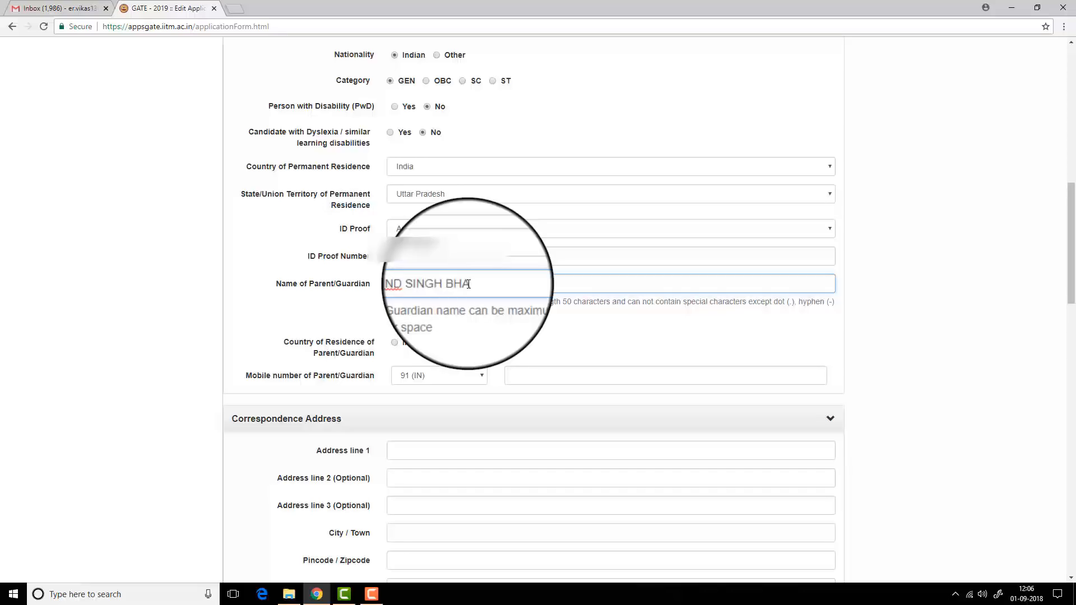
click(522, 323)
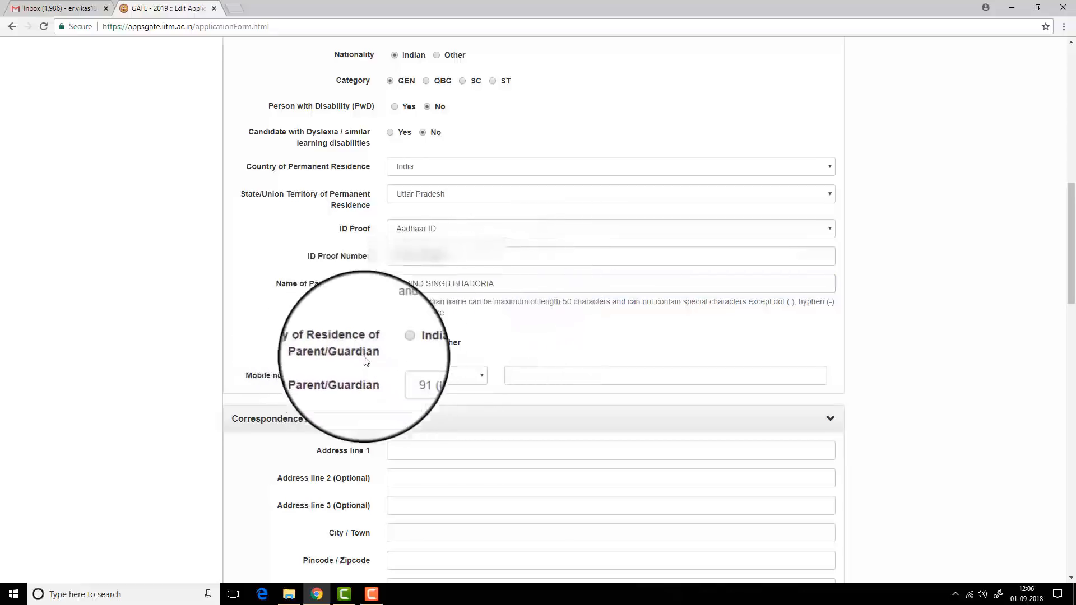
- Set the parent or guardian's country of residence to India and enter their mobile number
click(395, 345)
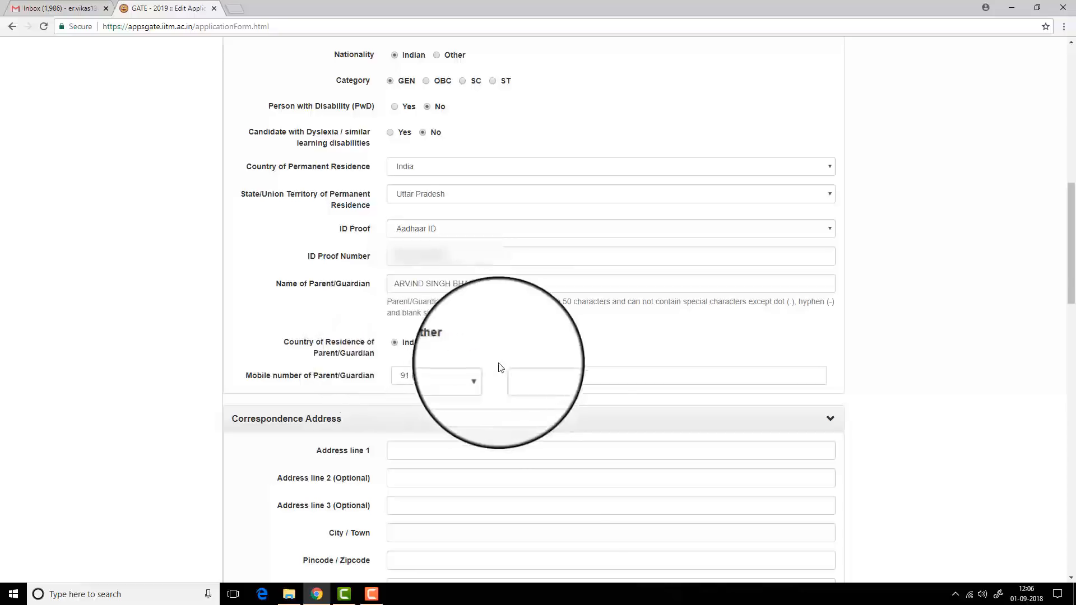
click(543, 381)
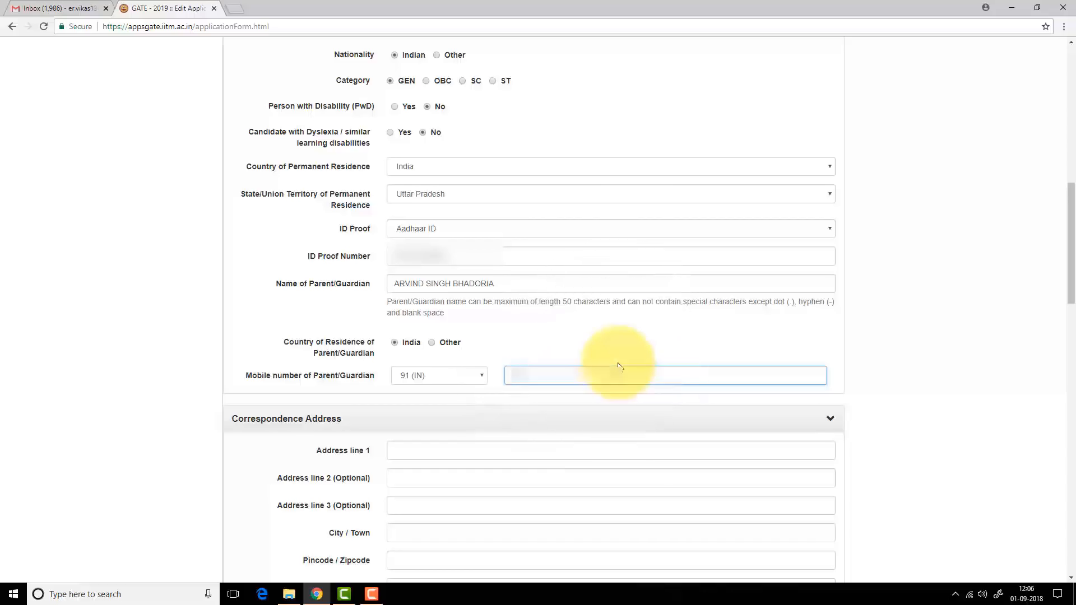
text(????????)
click(653, 355)
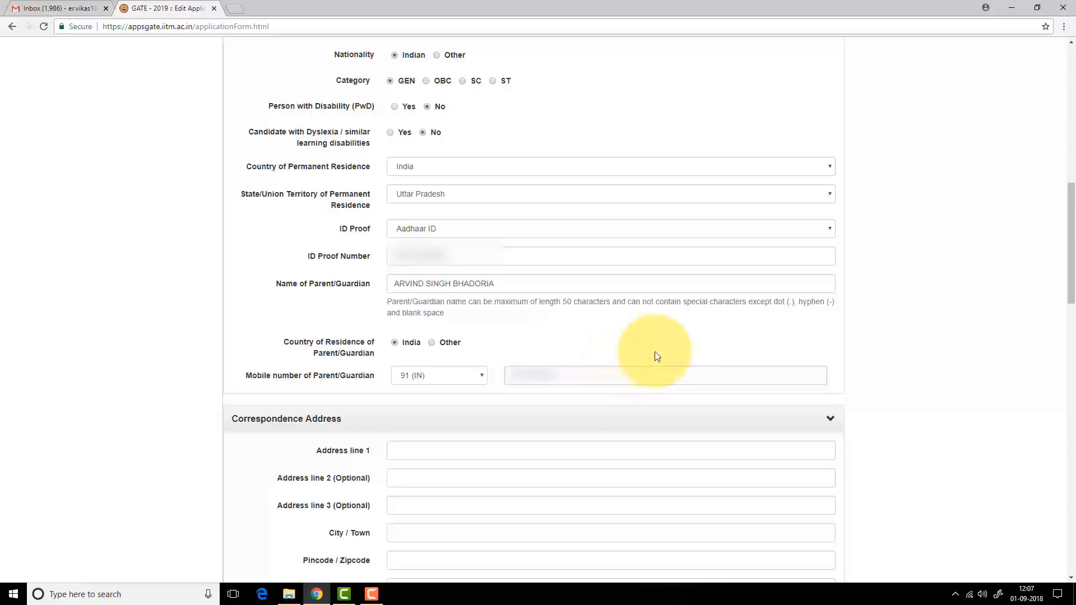
- Fill in the first two address lines of the candidate's correspondence address
scroll(654, 356, down, 3)
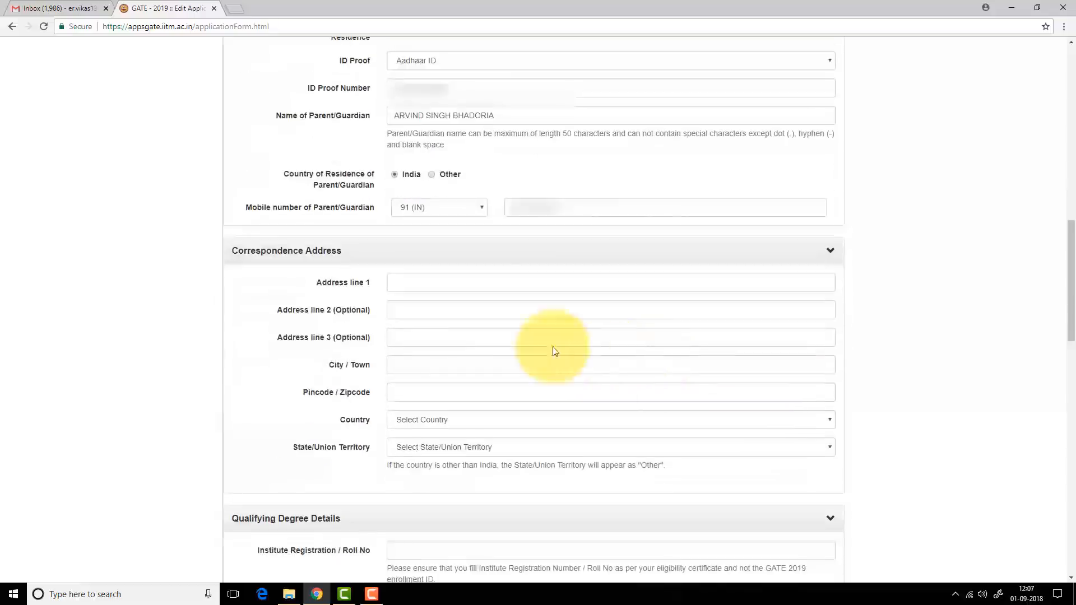
click(418, 278)
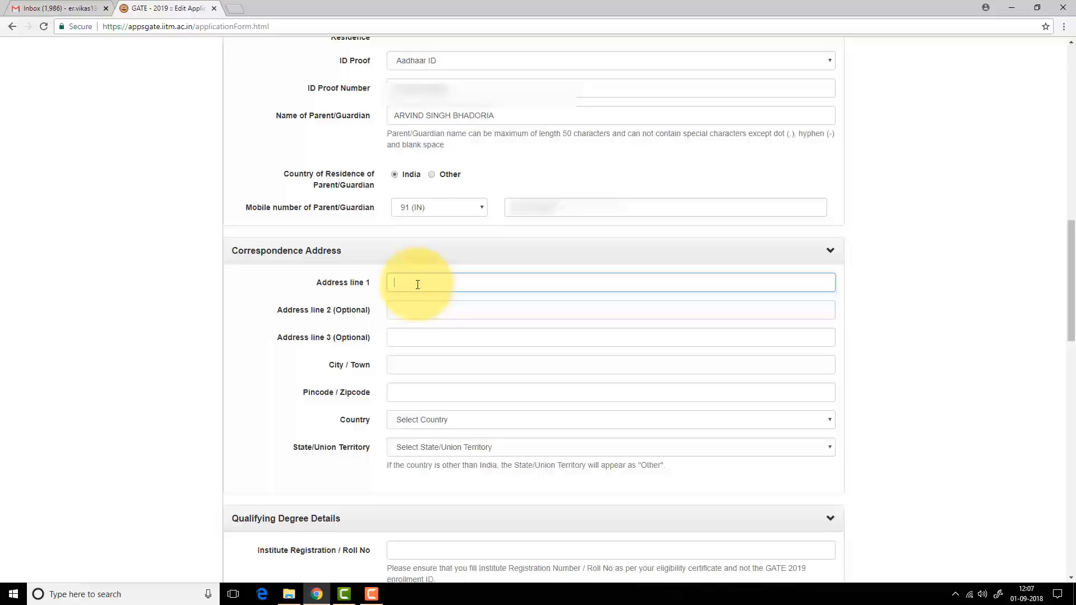
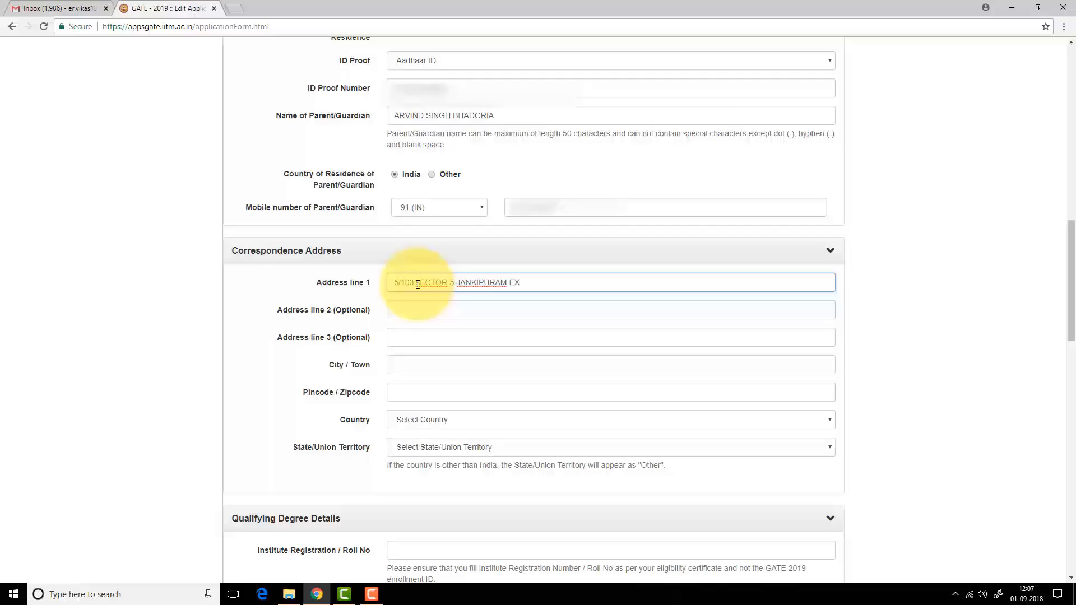
click(423, 313)
text(LUC)
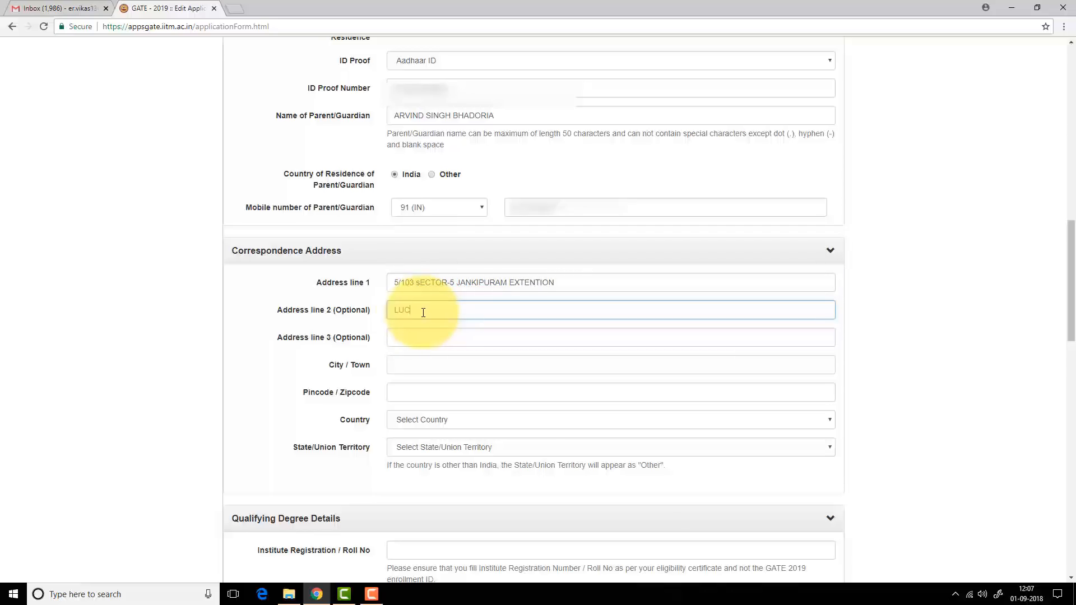
text(KNOW)
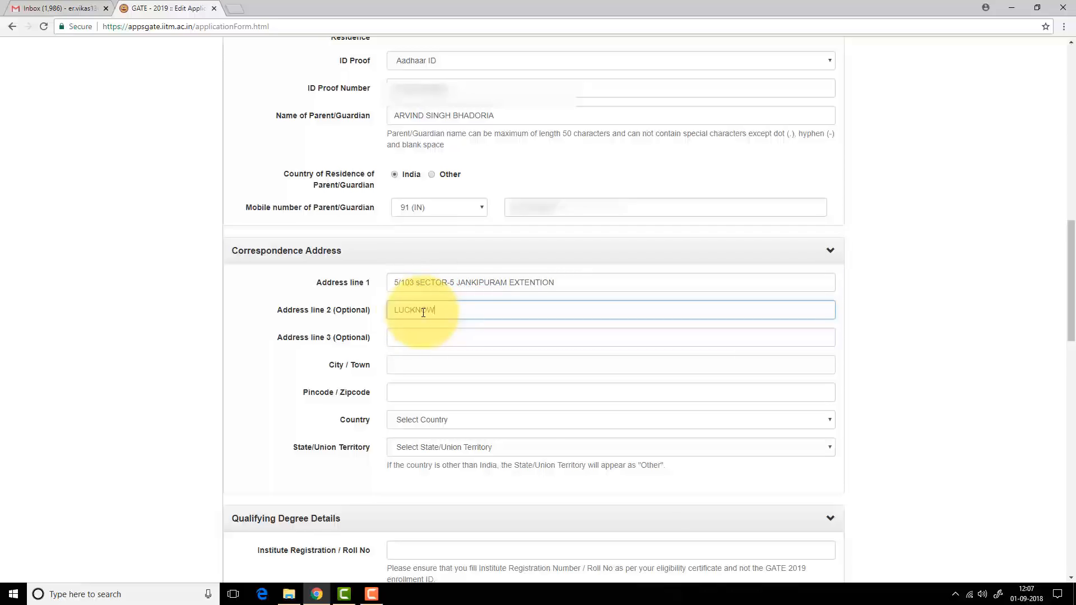
- Enter the city and the postal pincode of the correspondence address, correcting the pincode's last digit
click(427, 365)
text(LUCKNOW)
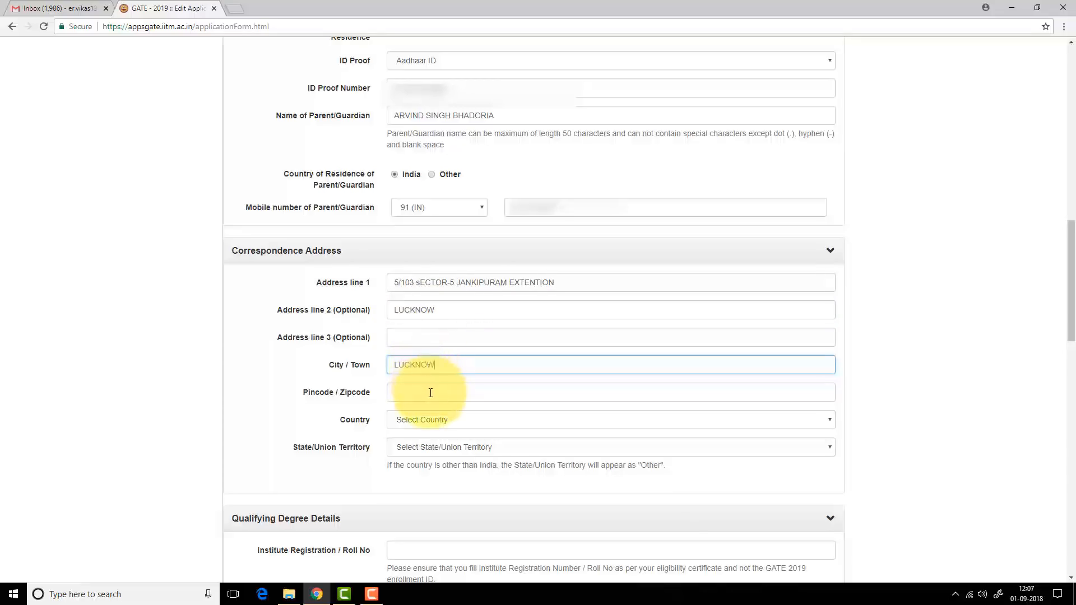
click(431, 393)
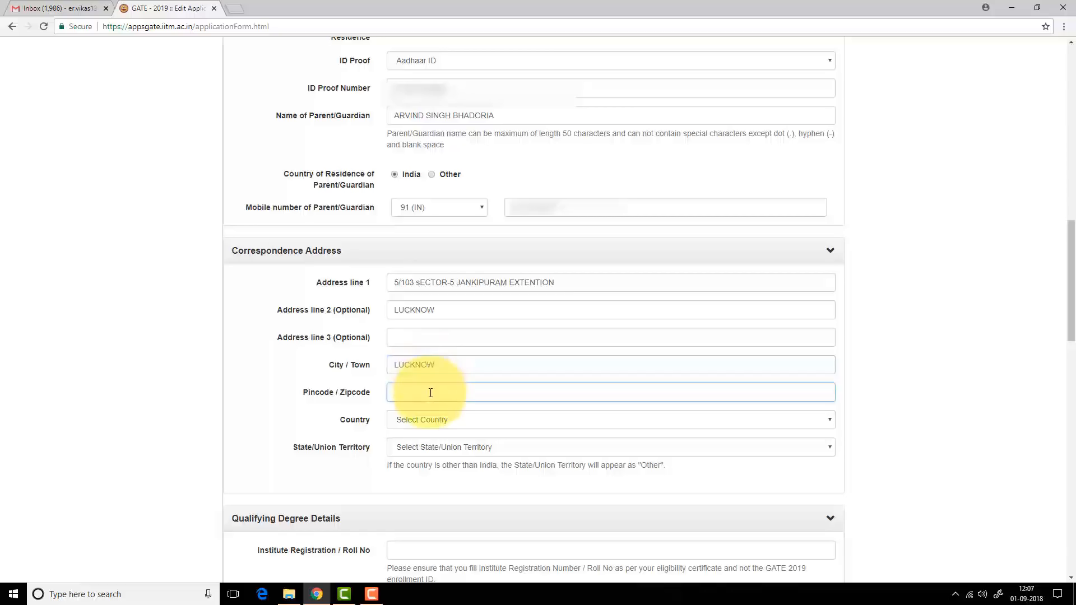
text(226022)
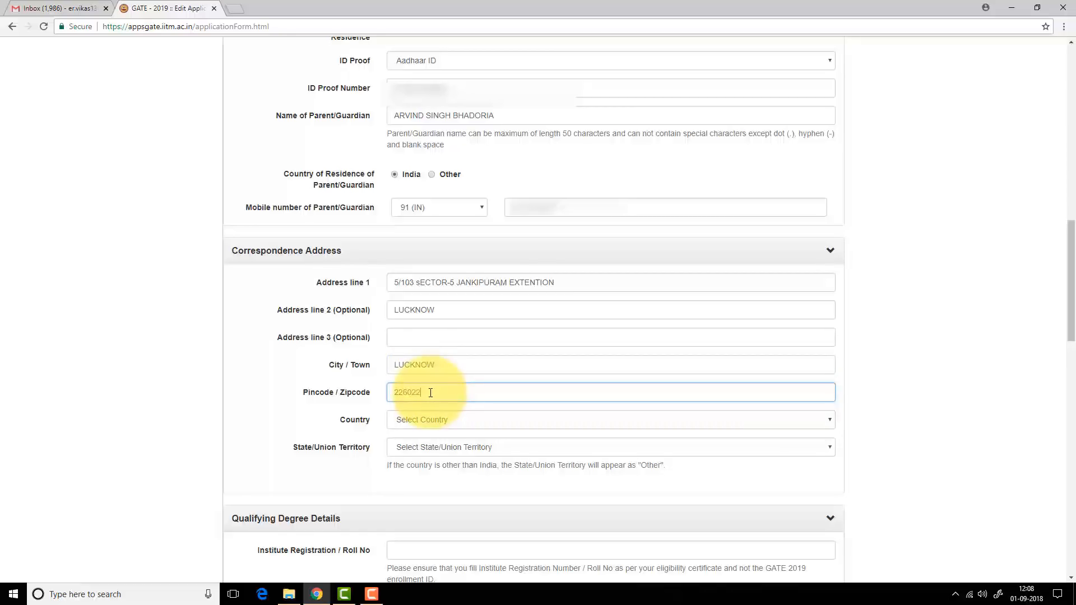
key(BackSpace)
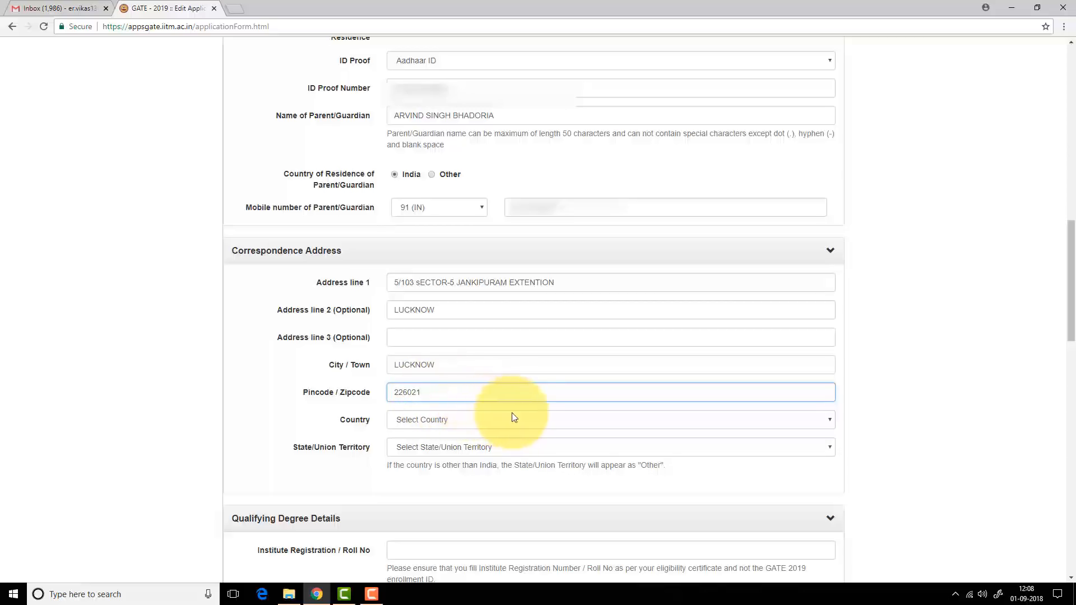
- Set the correspondence address country to India and the state to Uttar Pradesh
click(424, 420)
click(432, 225)
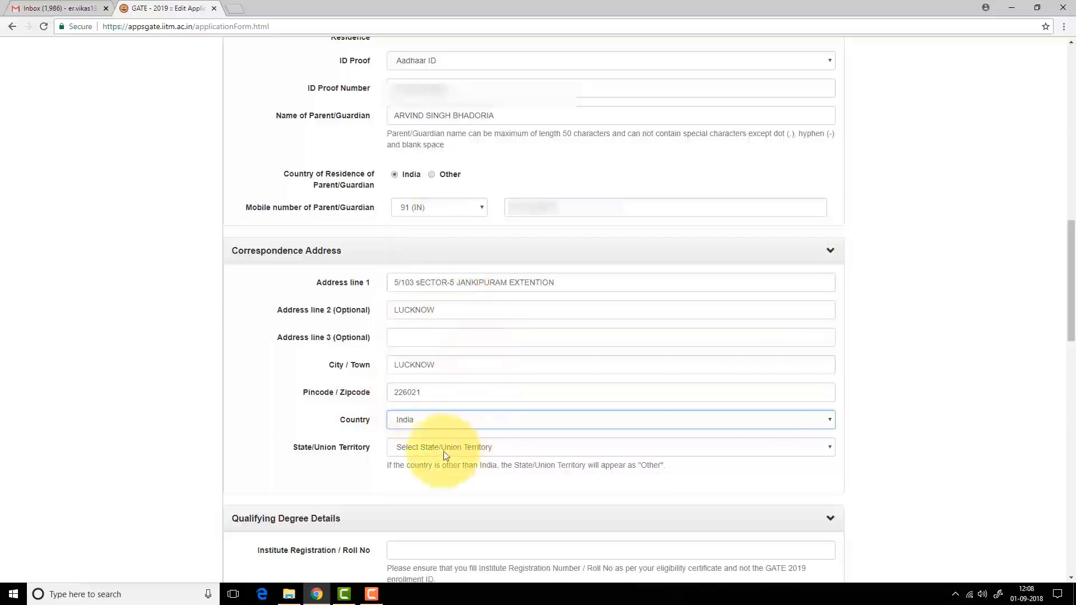
click(439, 449)
scroll(470, 405, down, 3)
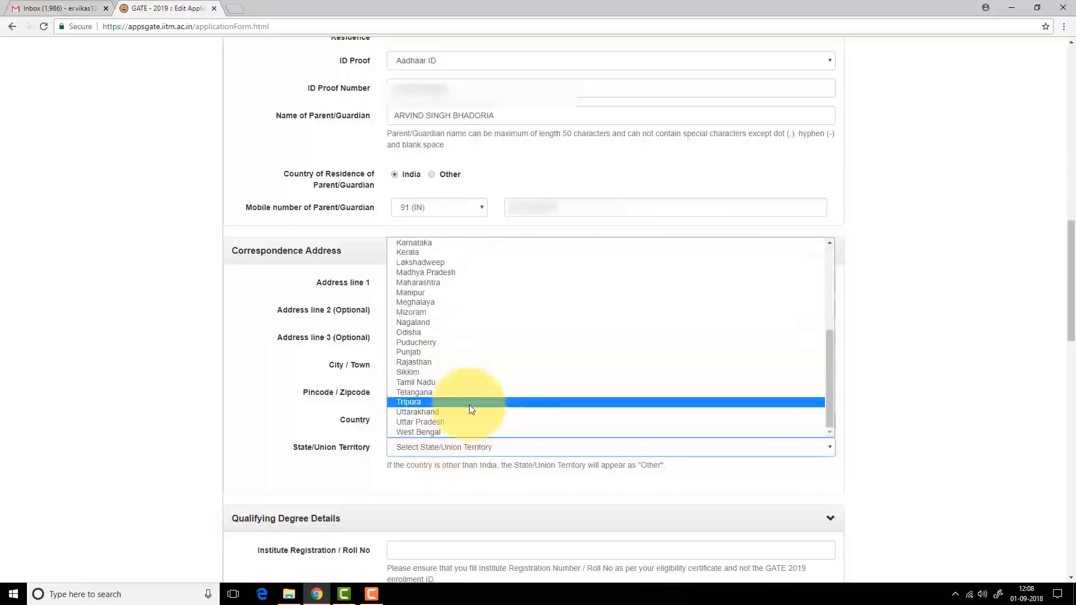
click(454, 423)
- Enter the candidate's institute registration or roll number in the qualifying degree details
scroll(561, 426, down, 4)
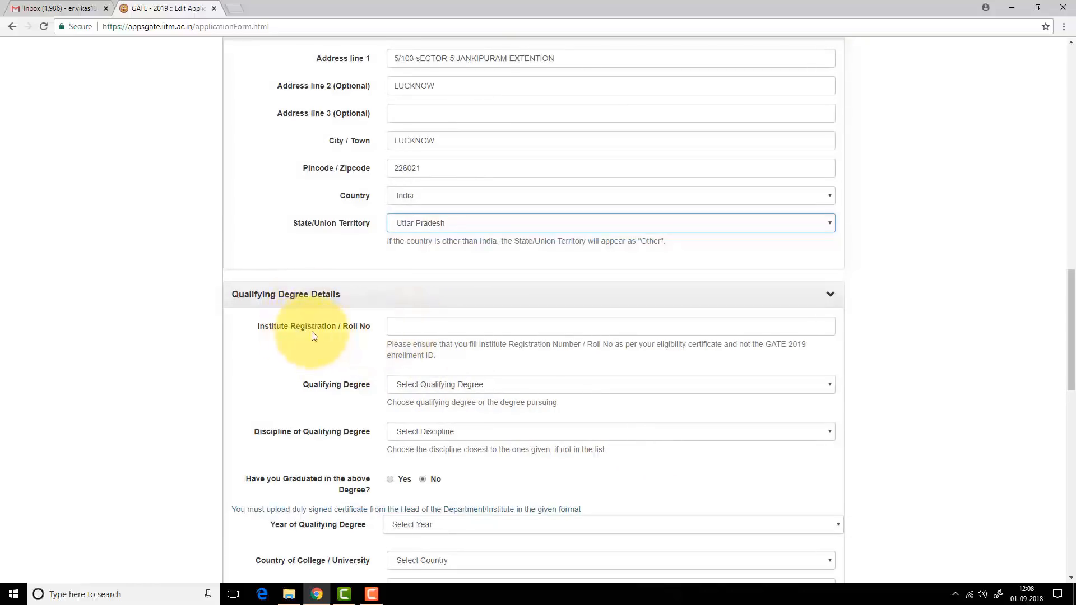
click(403, 327)
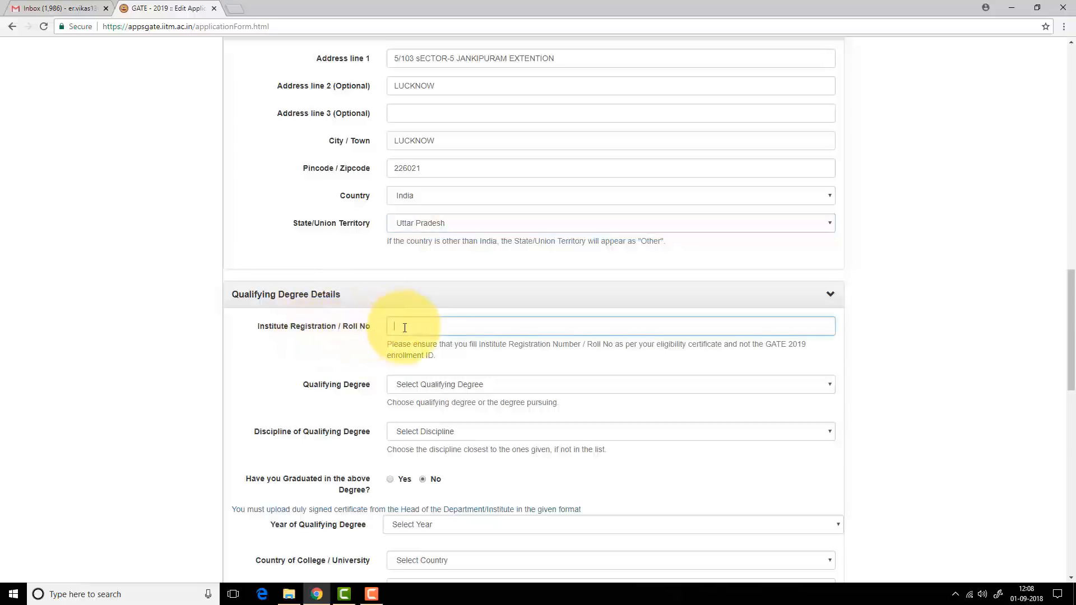
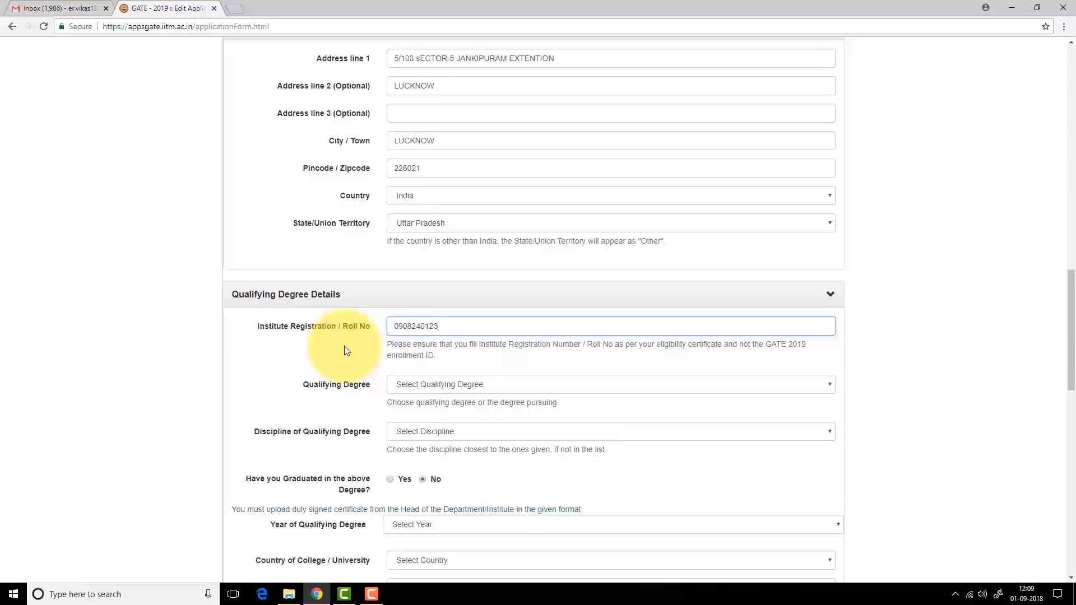
- Set the qualifying degree to B.Tech and its discipline to Mechanical Engg
click(402, 384)
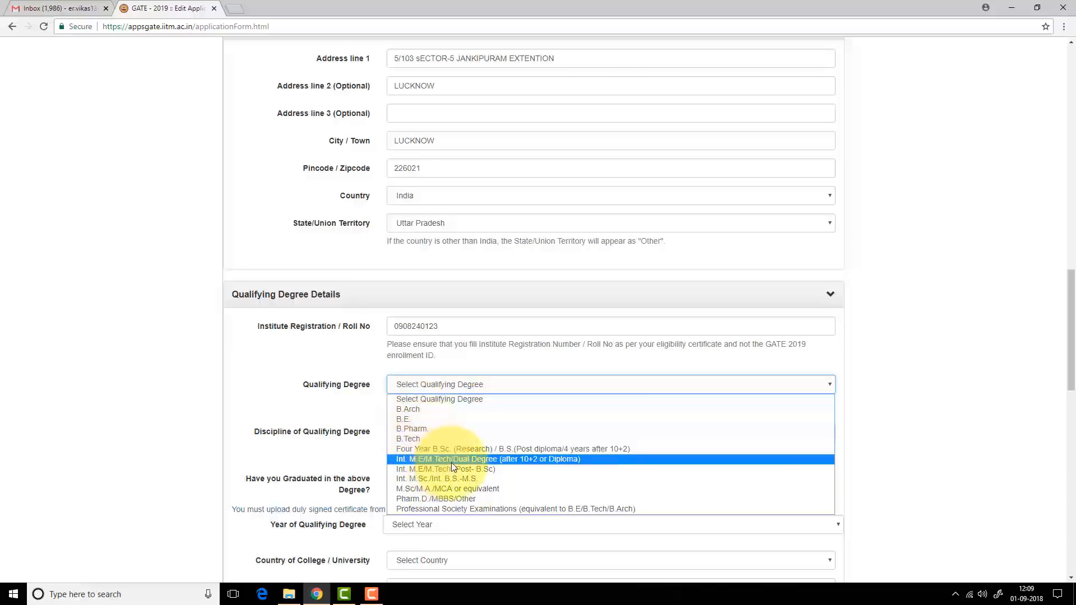
click(434, 440)
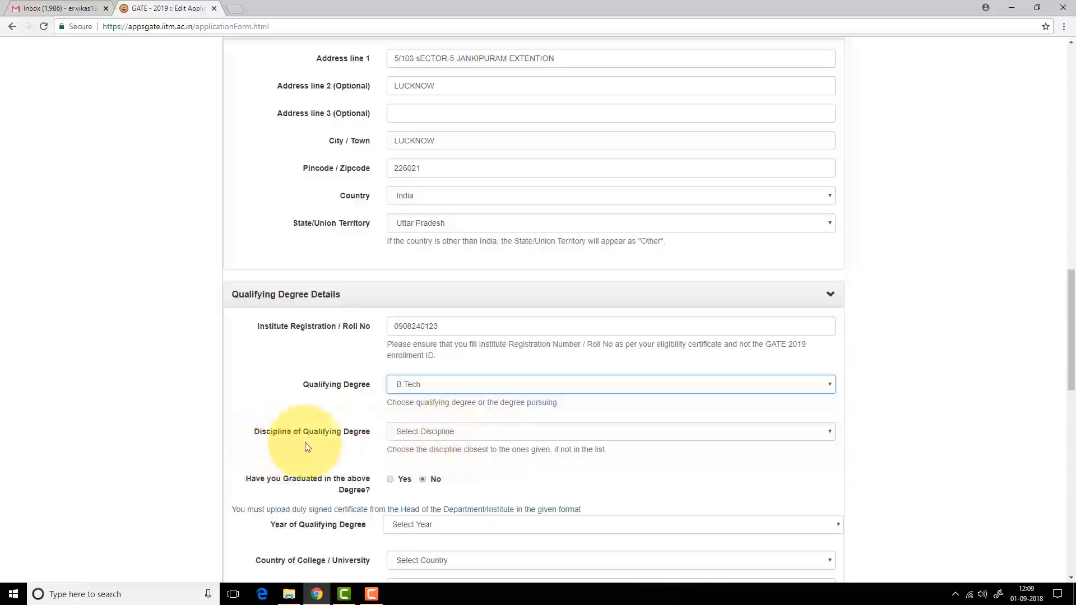
click(420, 429)
scroll(510, 291, down, 10)
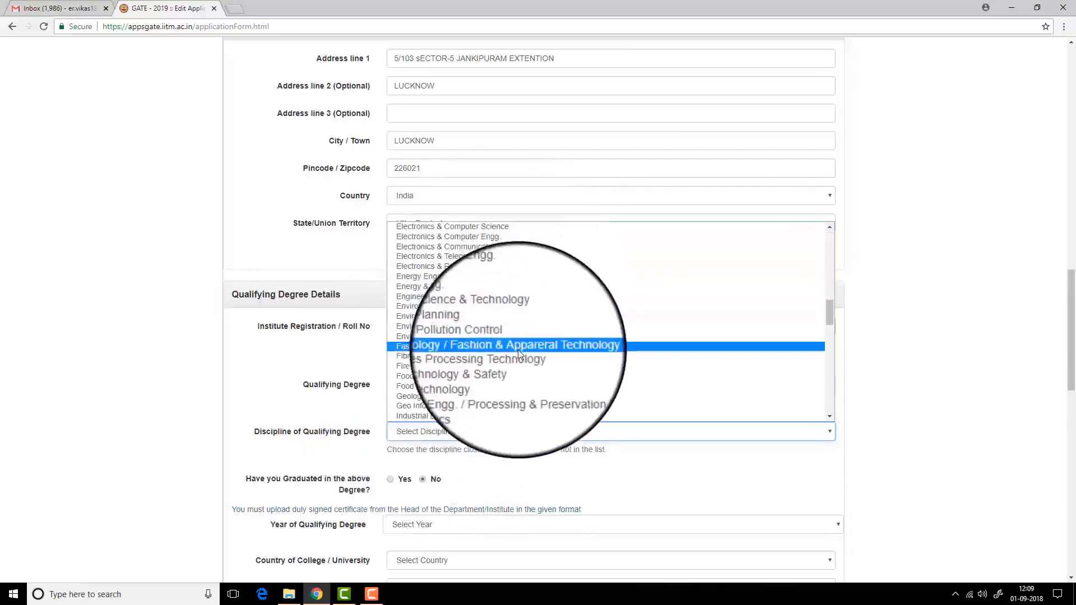
scroll(518, 354, down, 10)
scroll(504, 359, up, 6)
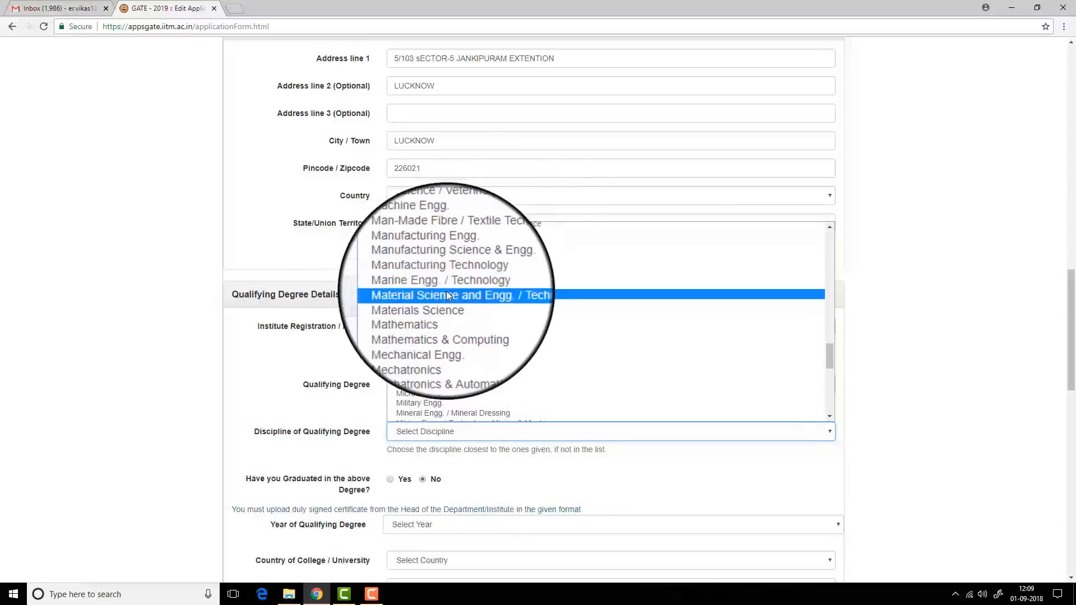
click(453, 335)
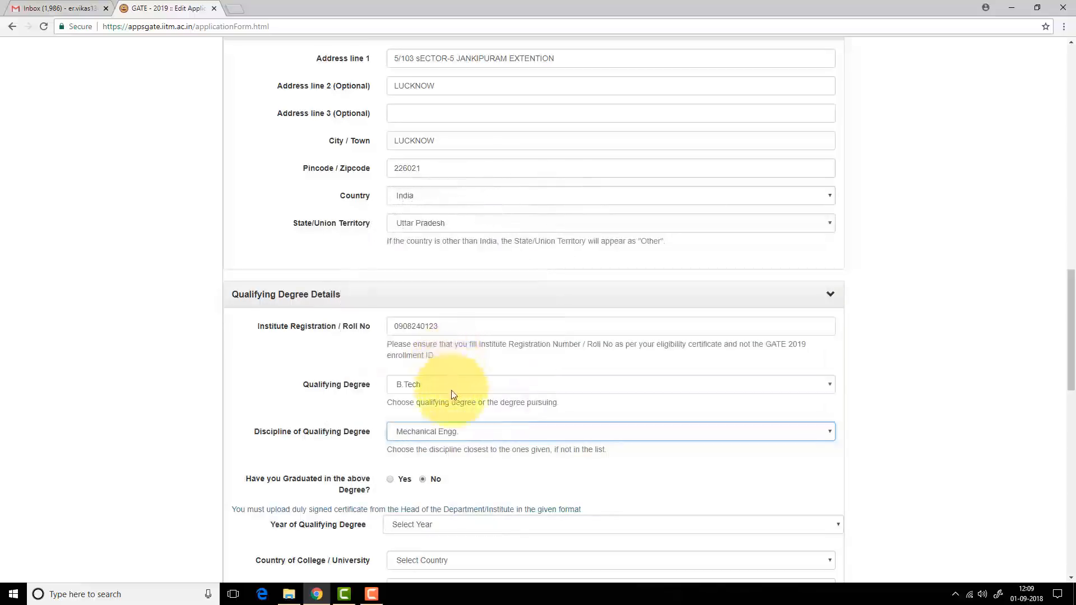
- View the certificate image in the Gate documents folder to examine the required Head of Department format, and return to the application form in Chrome
scroll(429, 420, down, 2)
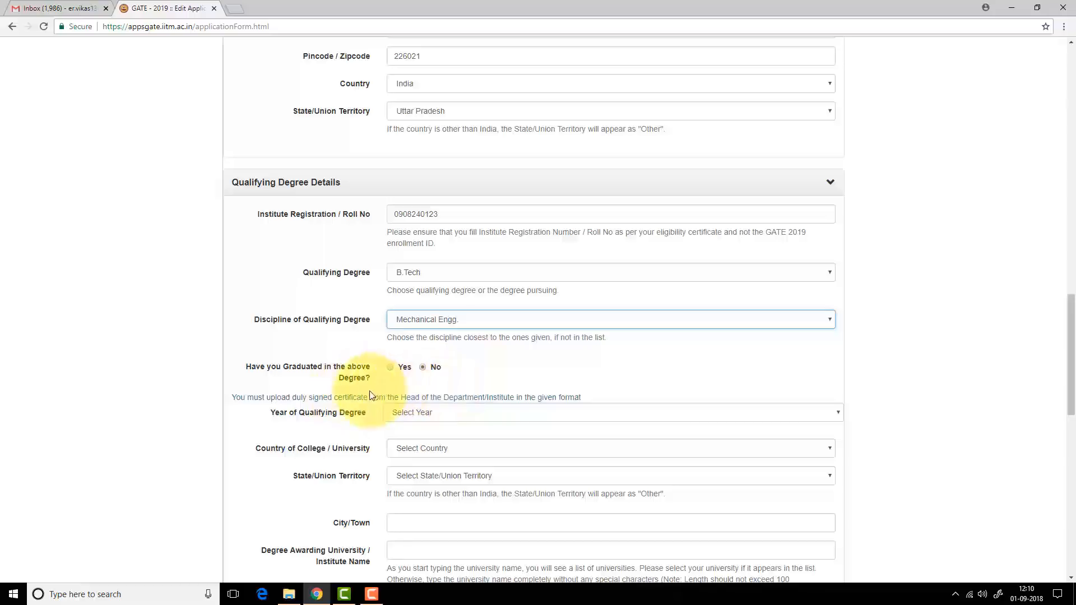
click(288, 593)
double_click(126, 90)
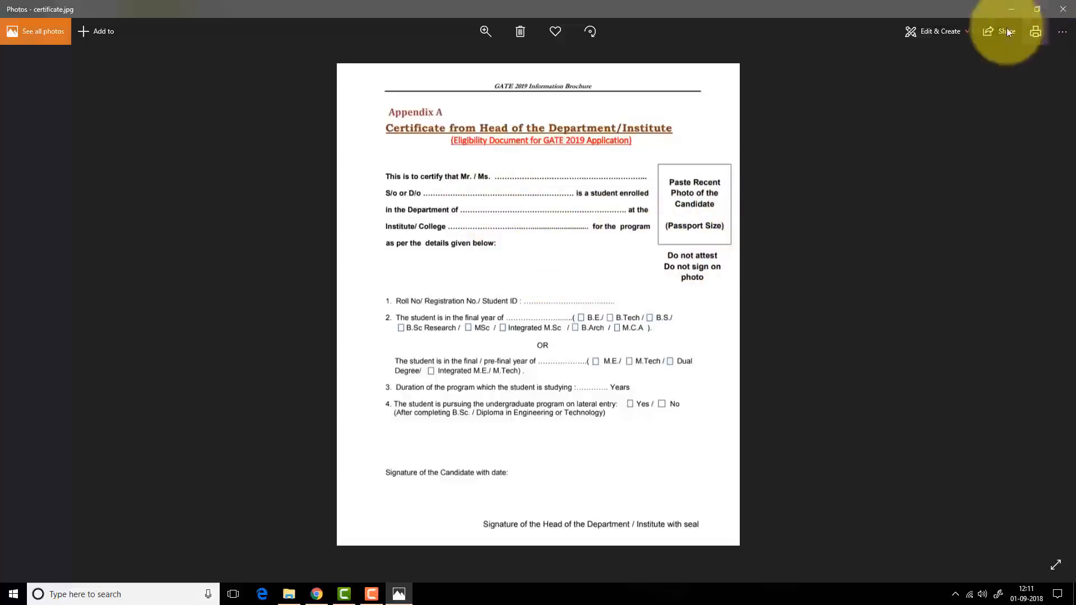
click(1012, 8)
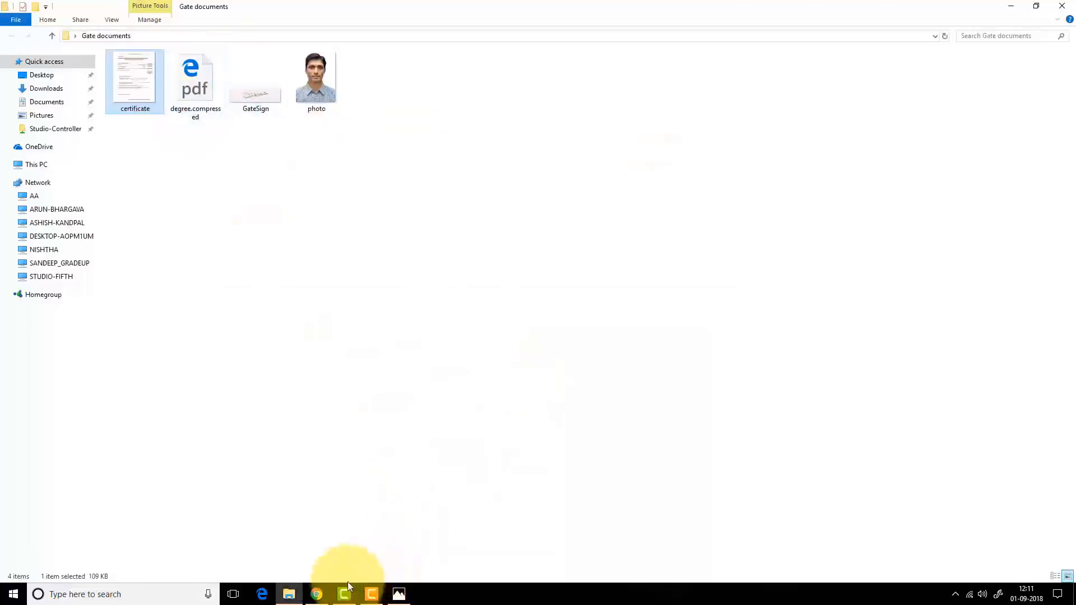
click(316, 594)
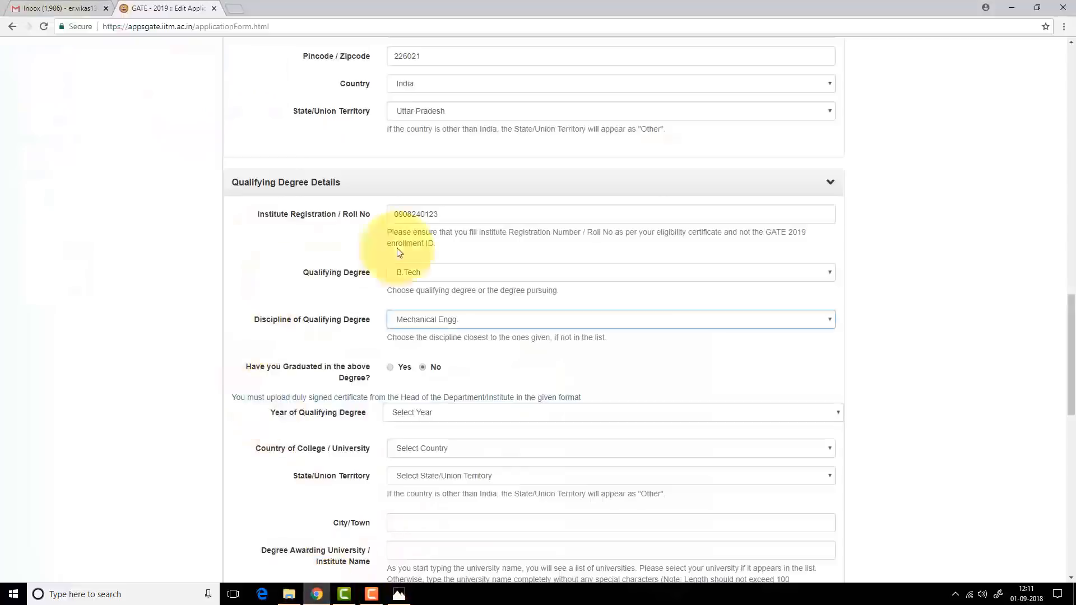
- Answer Yes to whether the candidate has graduated in the qualifying degree
click(390, 368)
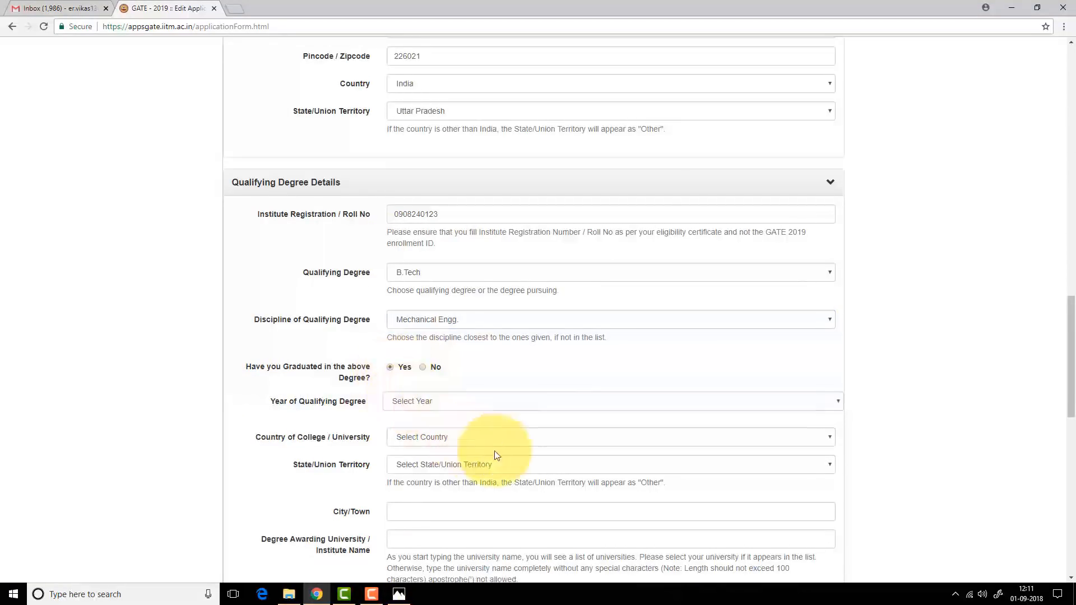
- Set the year of qualifying degree to 2013 and the country of the college or university to India
click(428, 400)
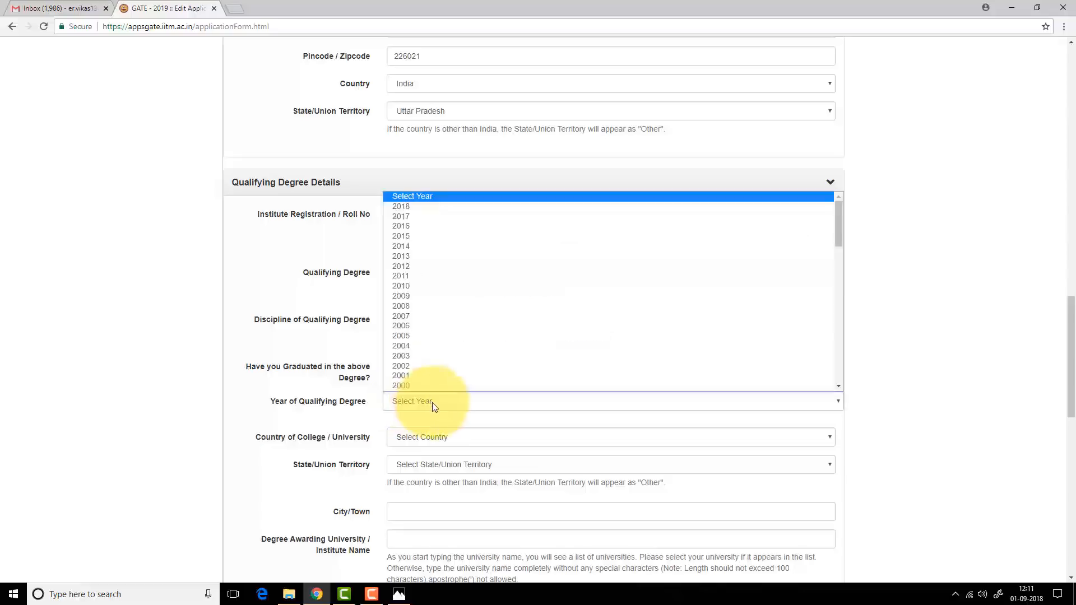
click(421, 256)
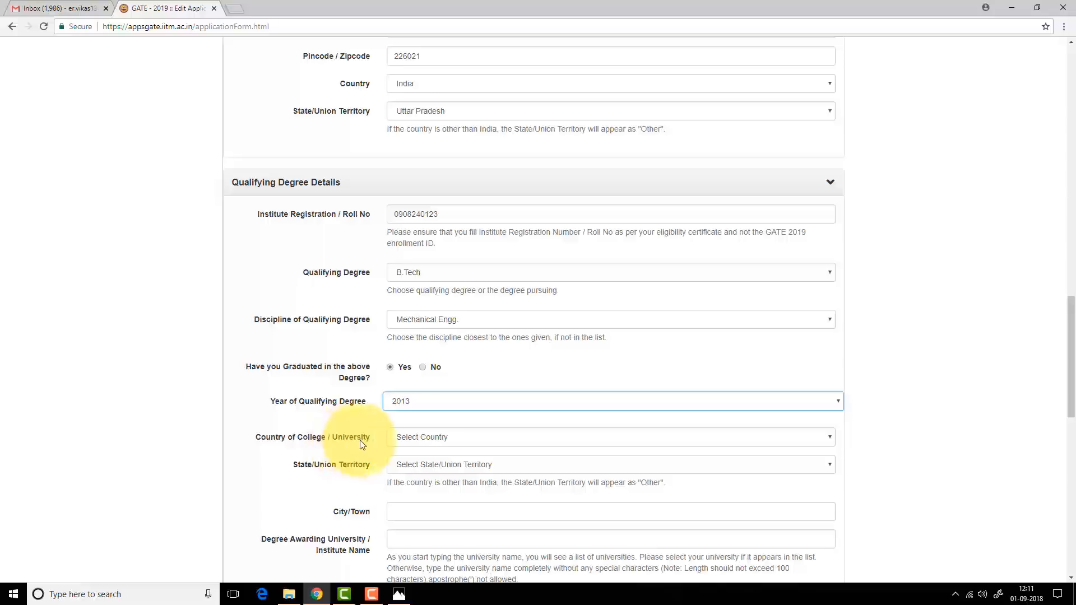
click(401, 438)
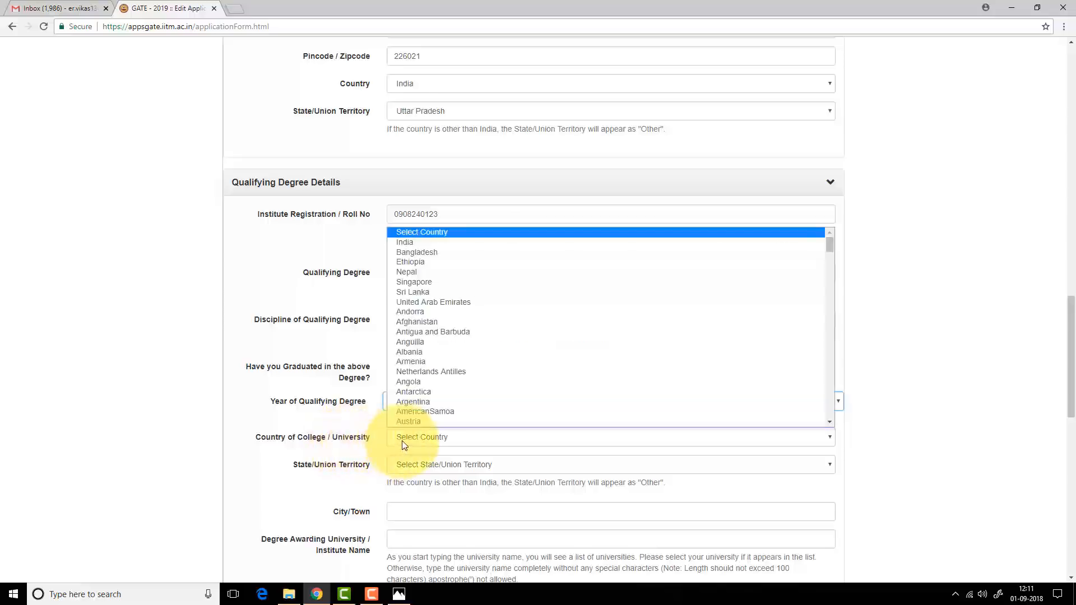
click(425, 244)
- Set the college's state to Uttar Pradesh and its city/town to MORADABAD in the qualifying degree details
scroll(387, 463, down, 2)
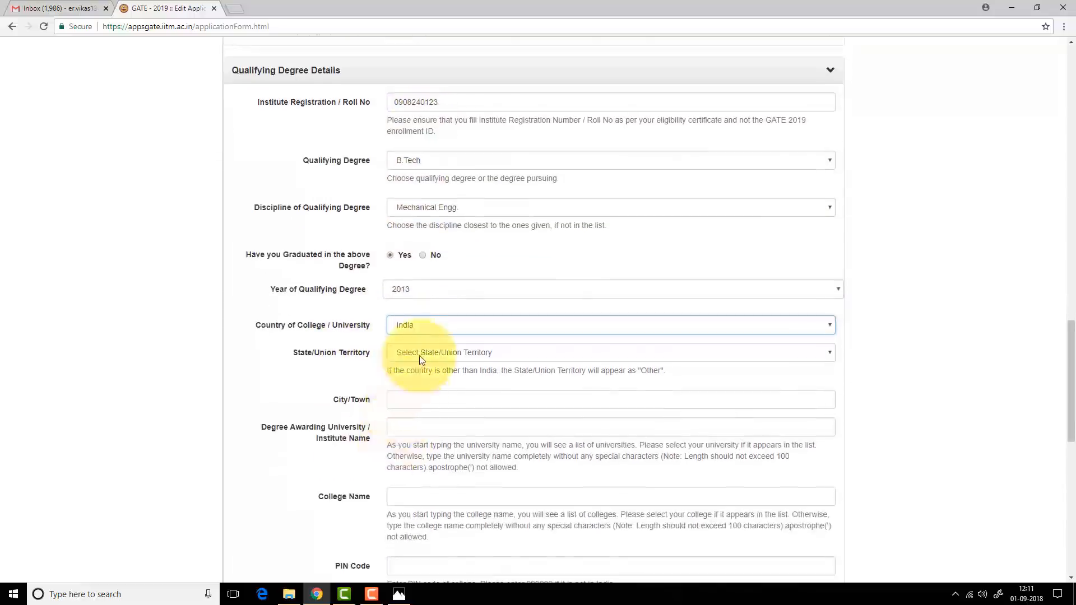
click(421, 354)
scroll(443, 482, down, 3)
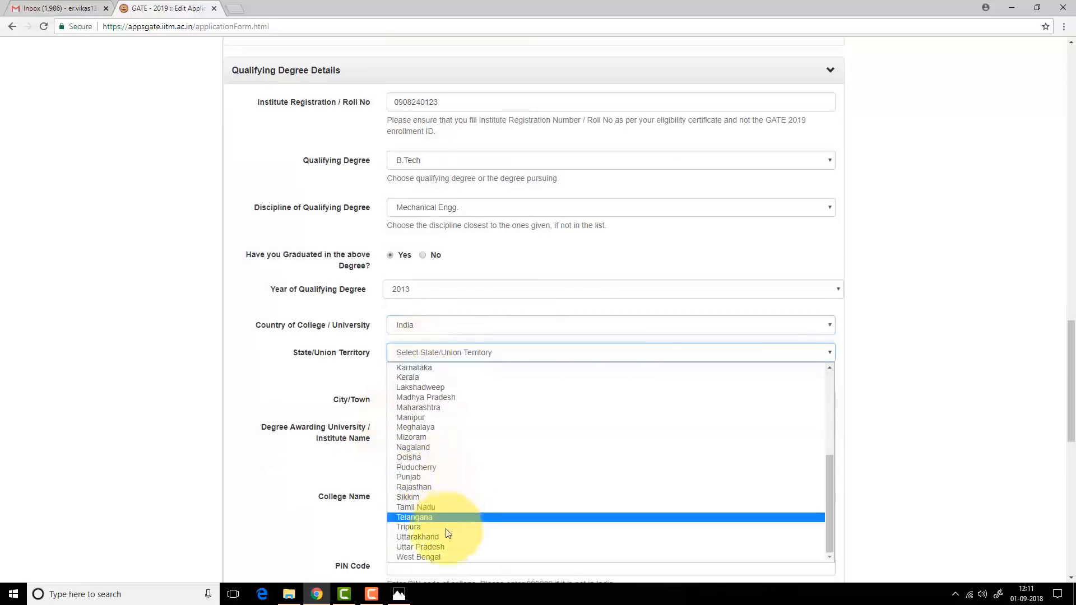
click(437, 546)
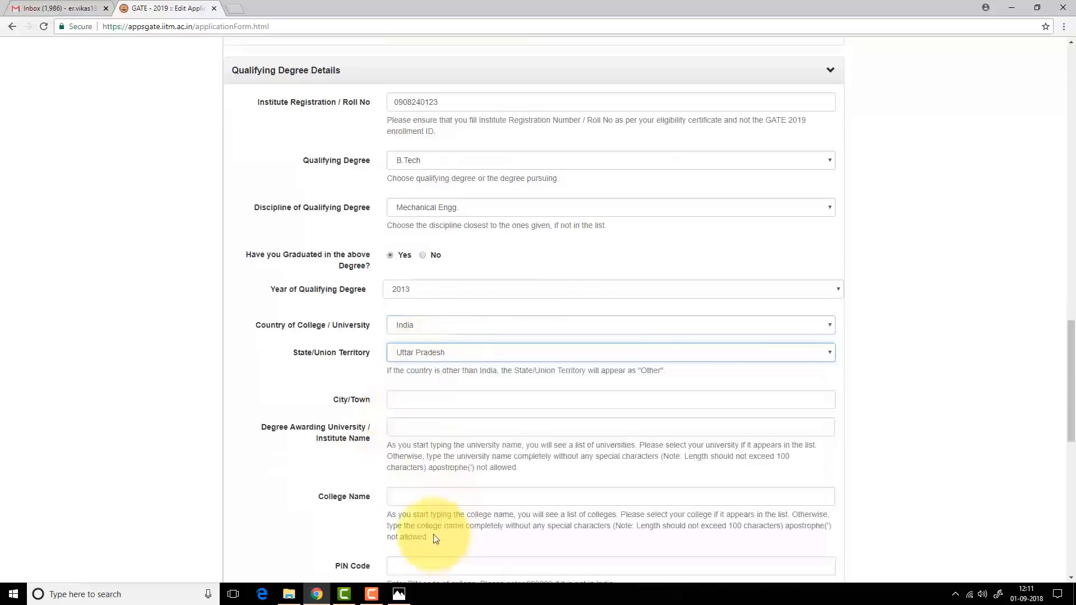
click(402, 402)
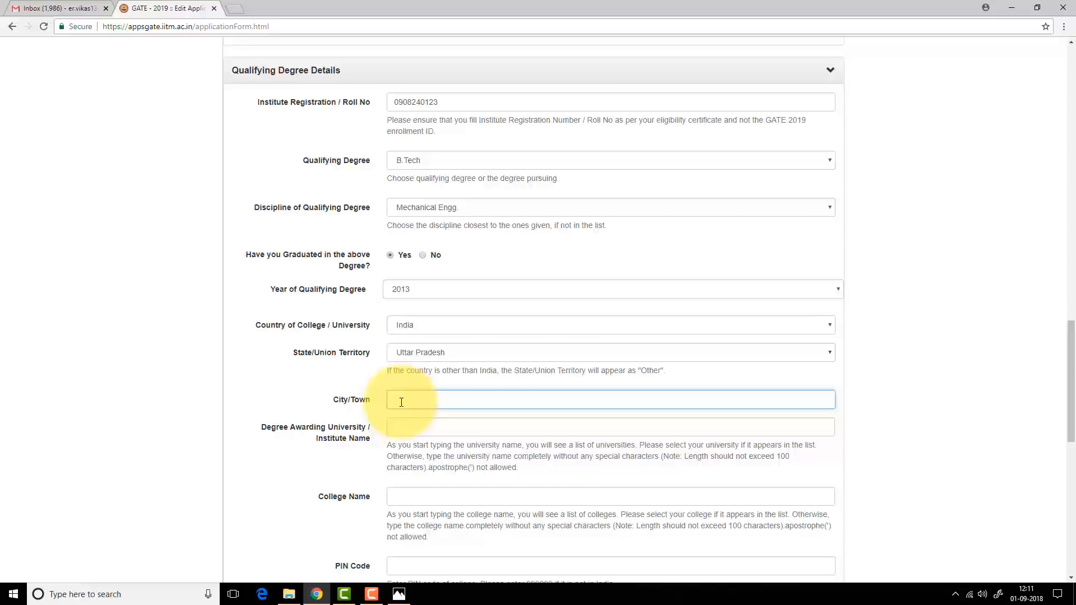
text(MORADBAD)
click(423, 402)
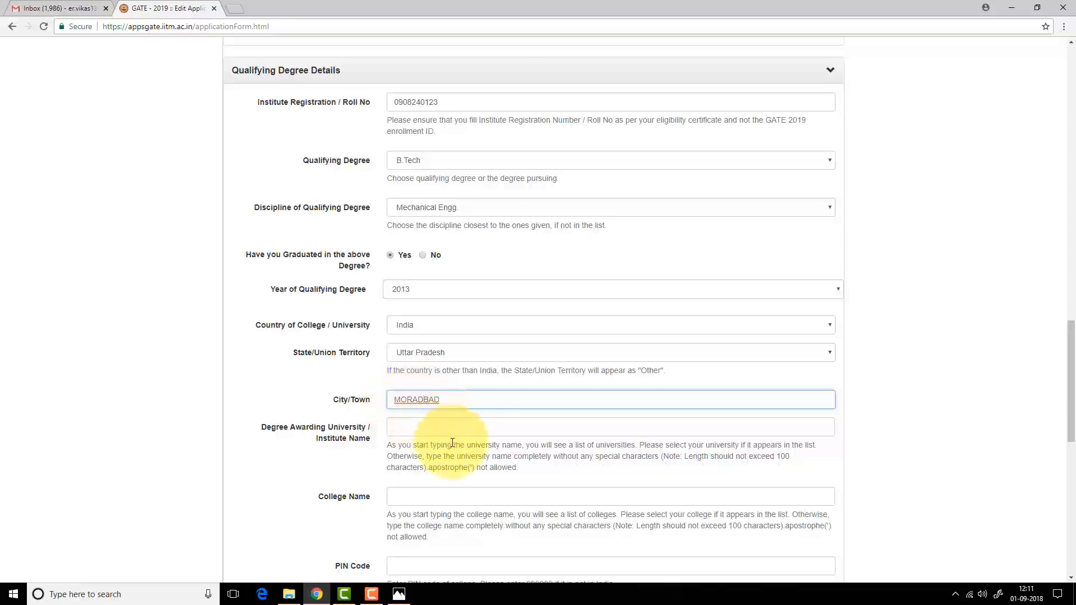
text(A)
- Enter UTTAR PRADESH TECHNICAL UNIVERSITY as the degree awarding university
click(488, 428)
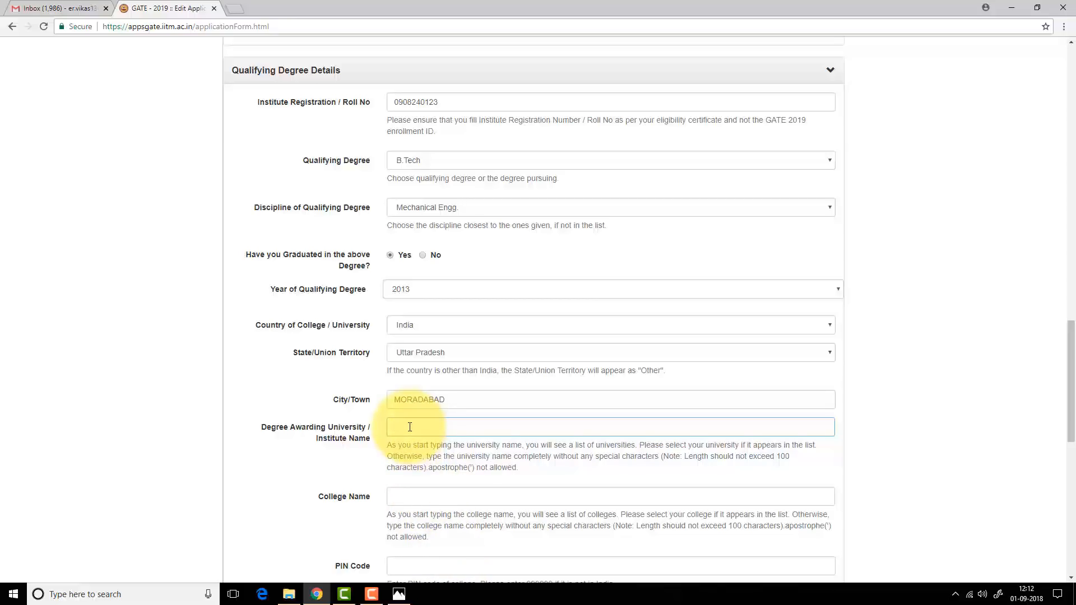
text(UTT)
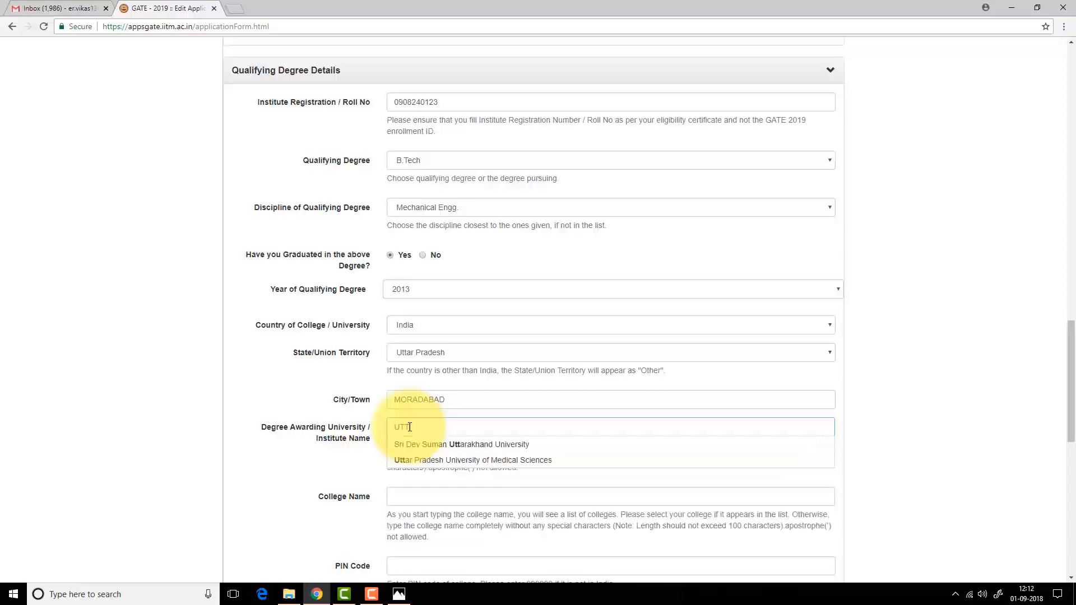
text(AR P)
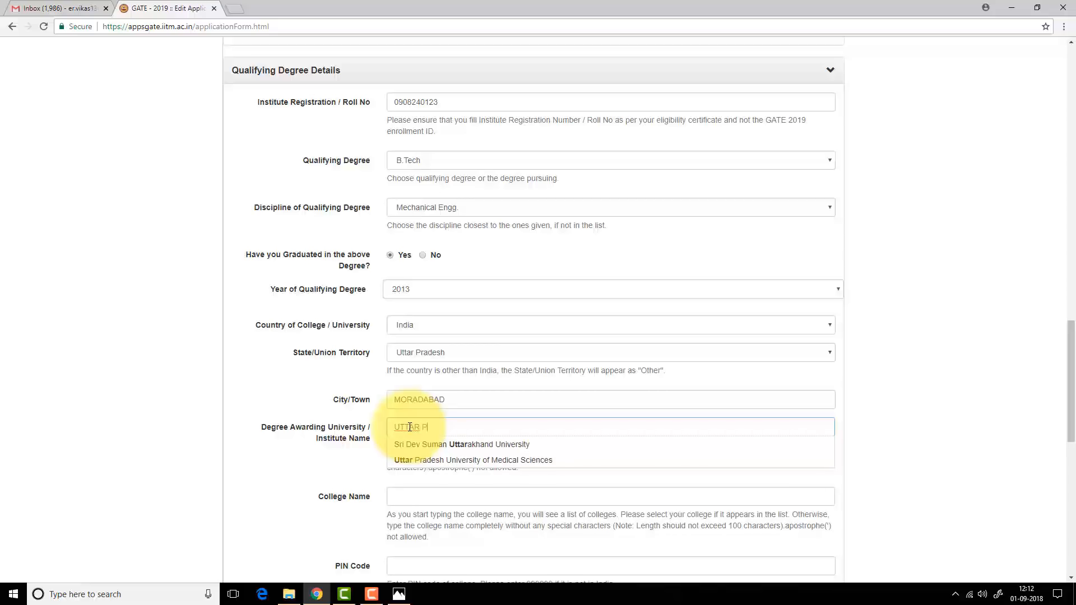
text(RADESH)
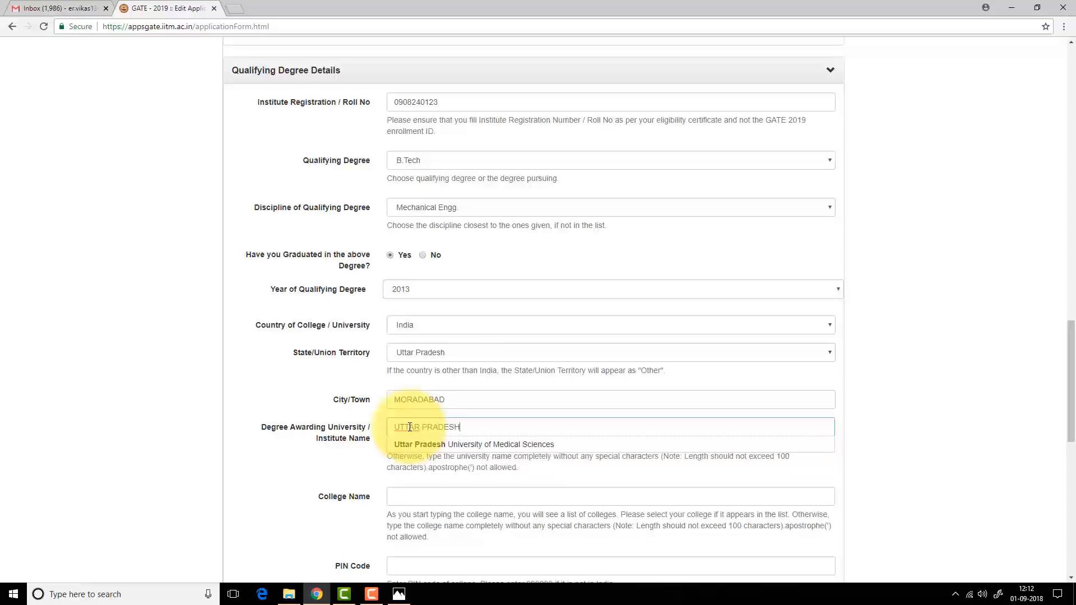
text( TECH)
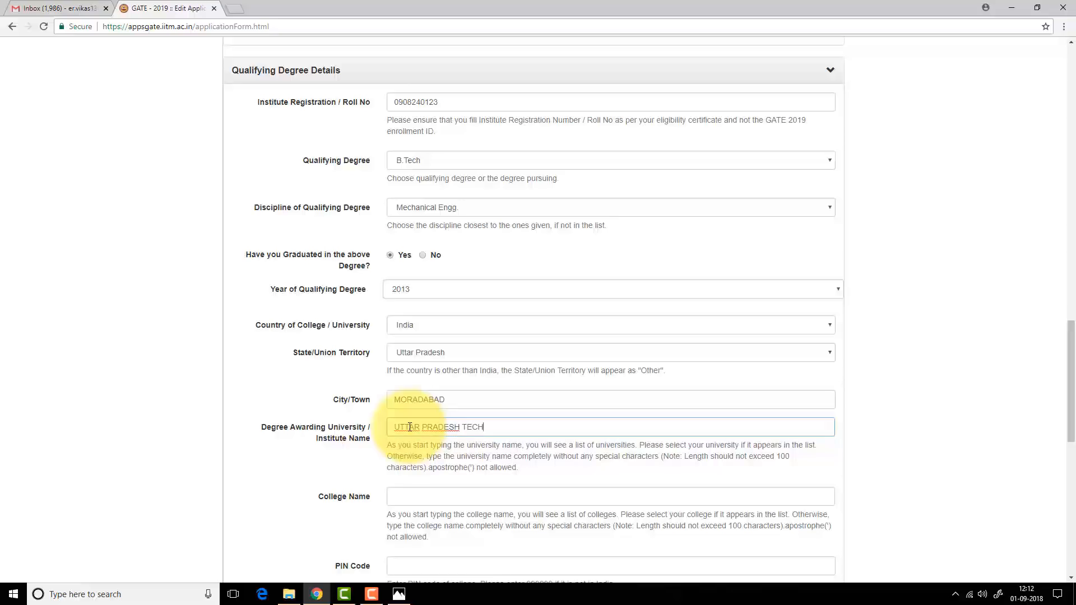
text(NICAL UNIVERSITY)
- Look up the college name with MORADA and choose MORADABAD INSTITUTE OF TECHNOLOGY from the suggestions
click(420, 492)
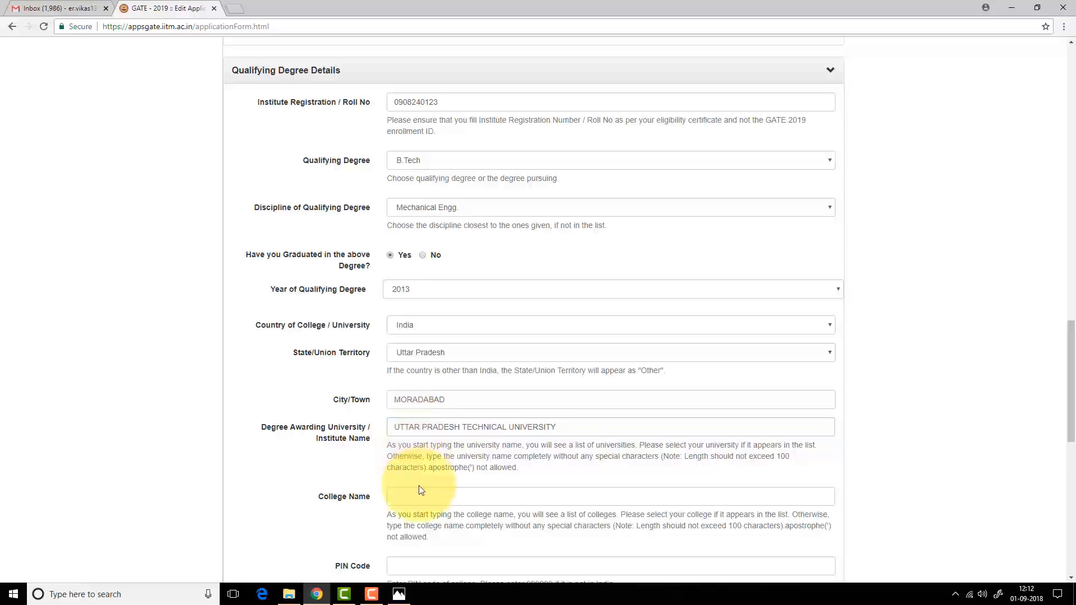
scroll(421, 495, down, 2)
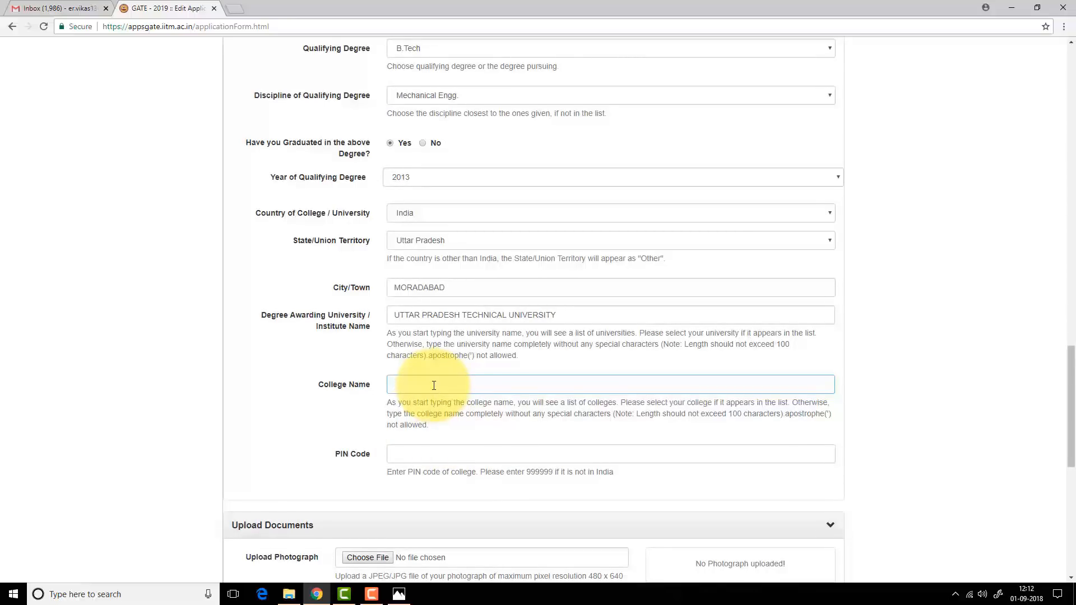
text(MORADA)
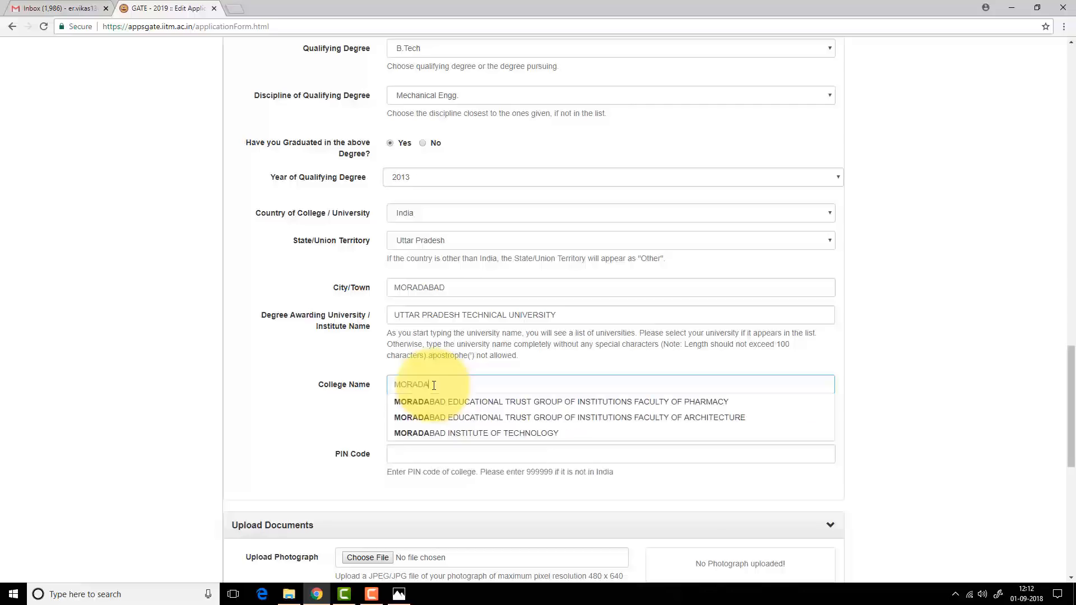
click(461, 434)
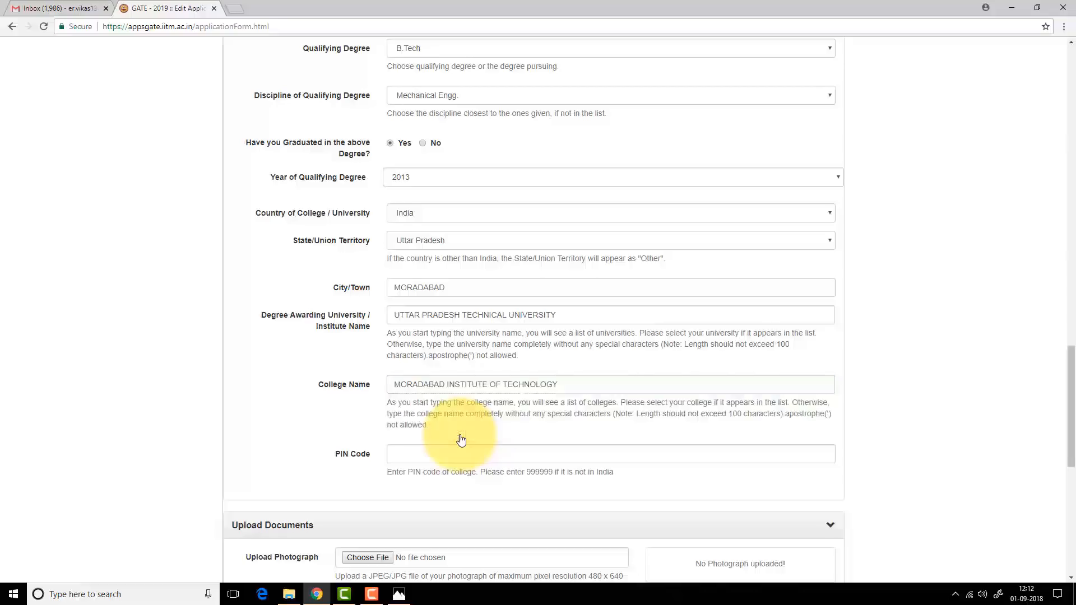
- Enter the college's postal PIN code to complete the qualifying degree details
scroll(417, 449, down, 2)
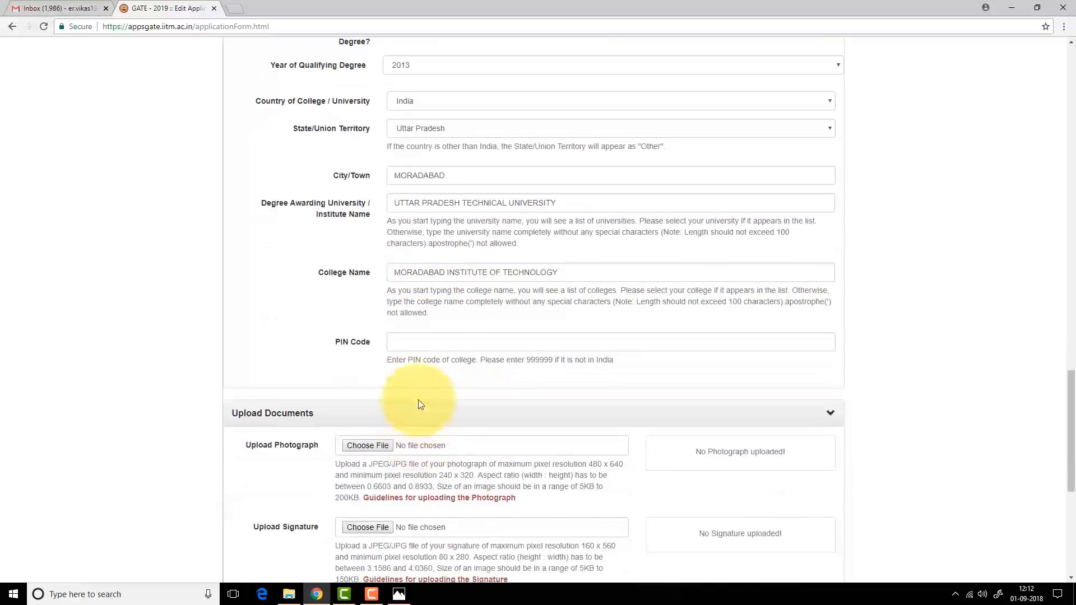
click(426, 343)
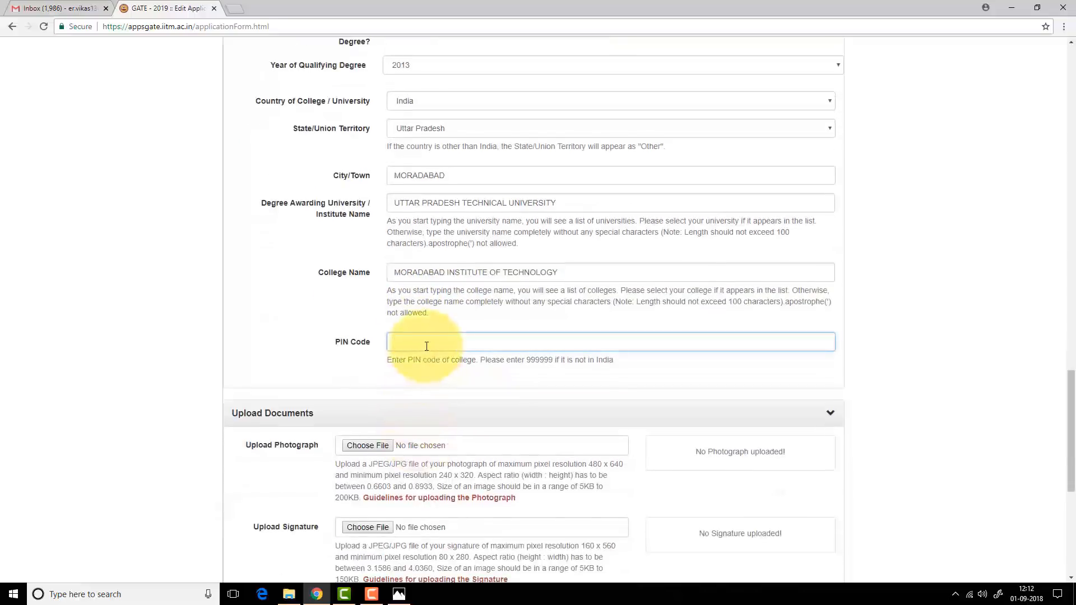
scroll(427, 348, up, 1)
scroll(431, 292, down, 3)
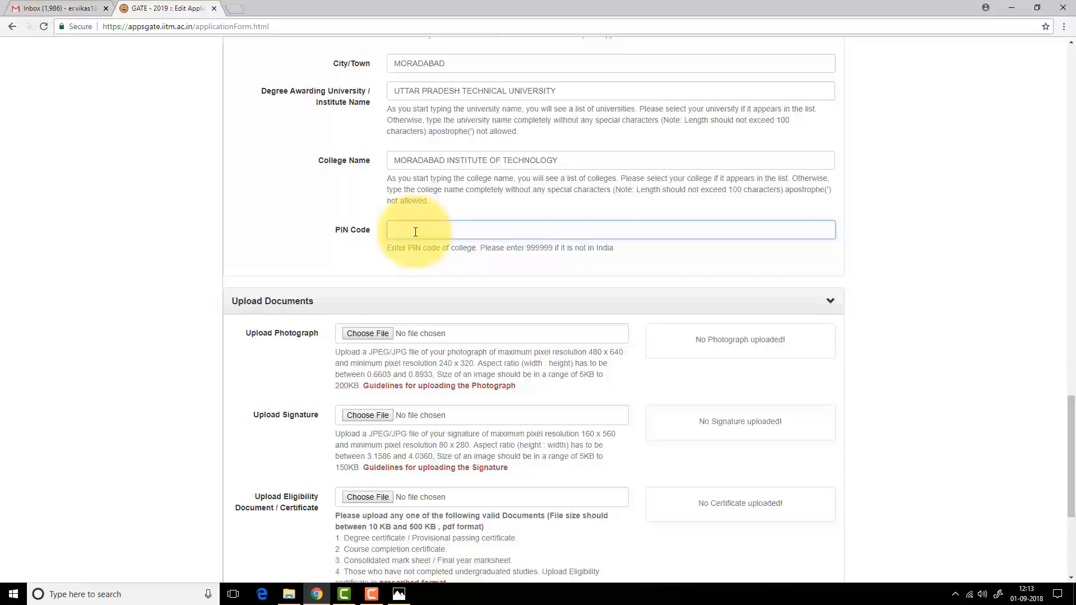
text(244001)
scroll(473, 284, down, 3)
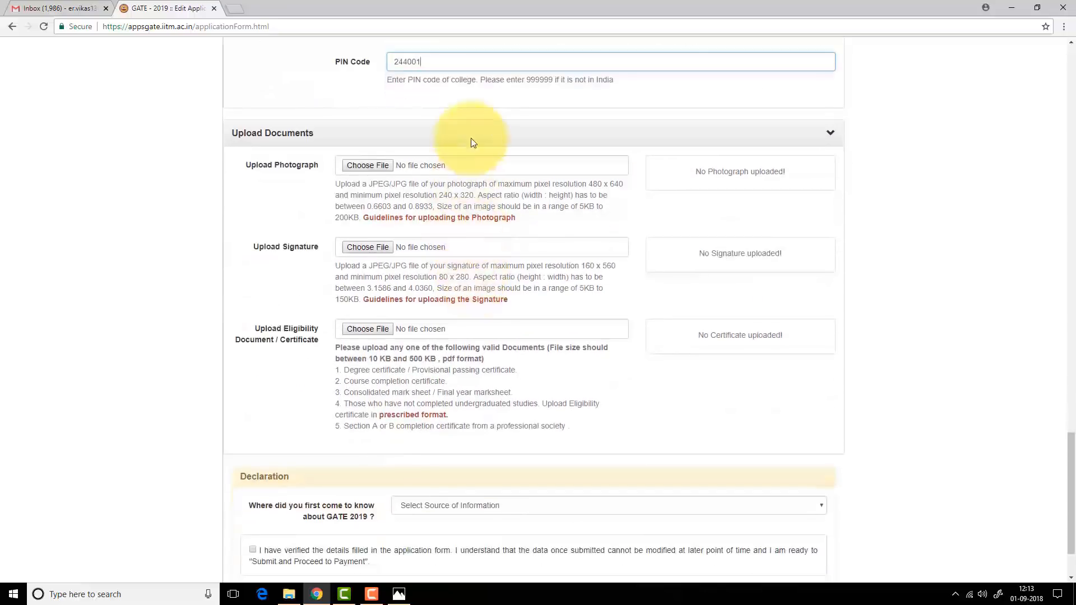
click(475, 101)
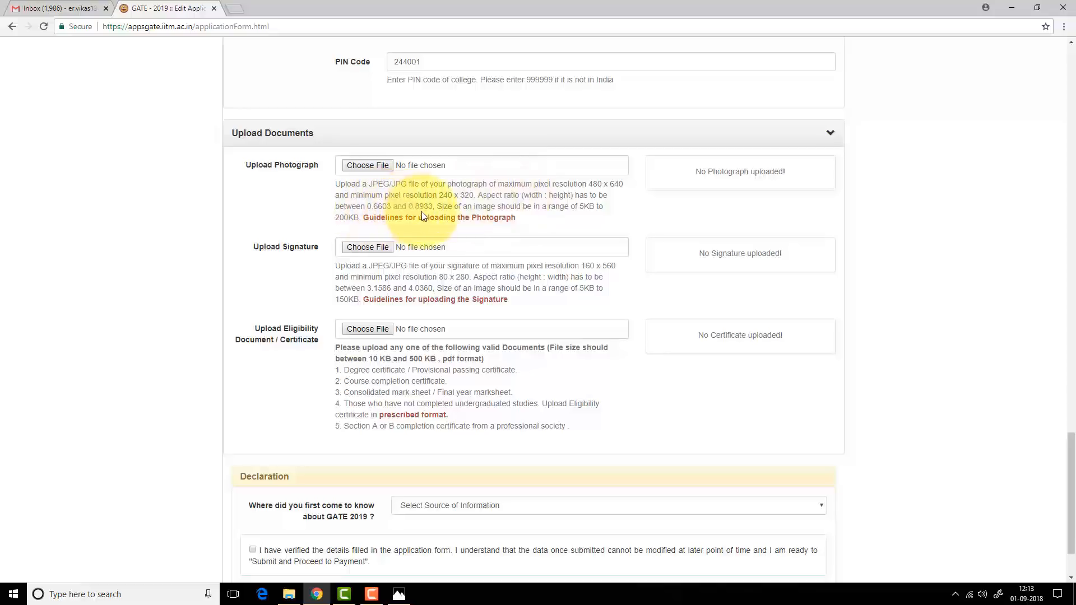
- Upload the image file photo from the Gate documents folder on the Desktop as the candidate's photograph, without cropping or rotating it
scroll(422, 213, down, 2)
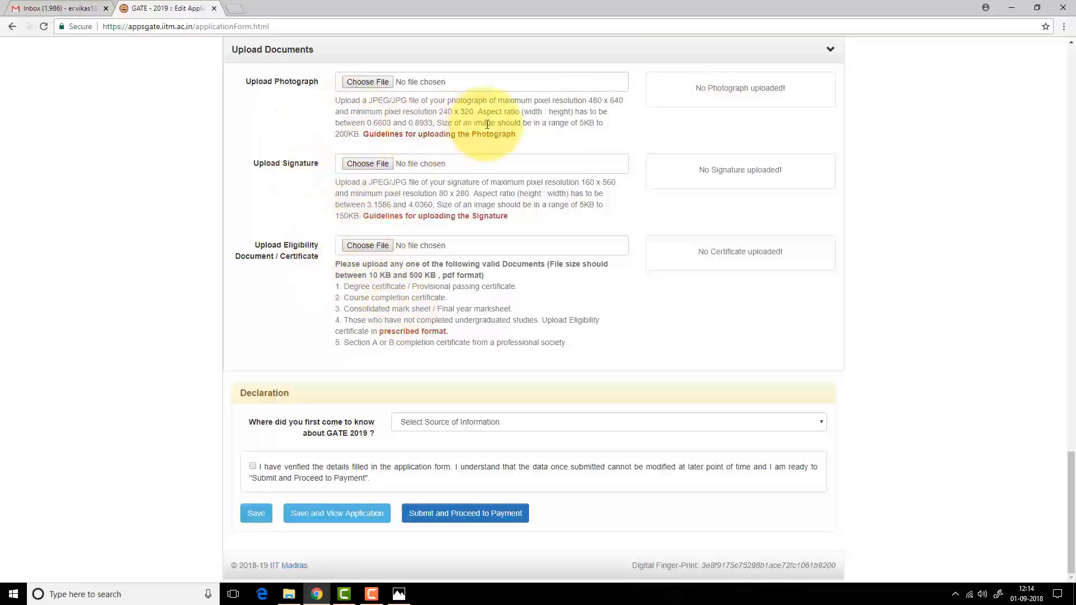
click(381, 81)
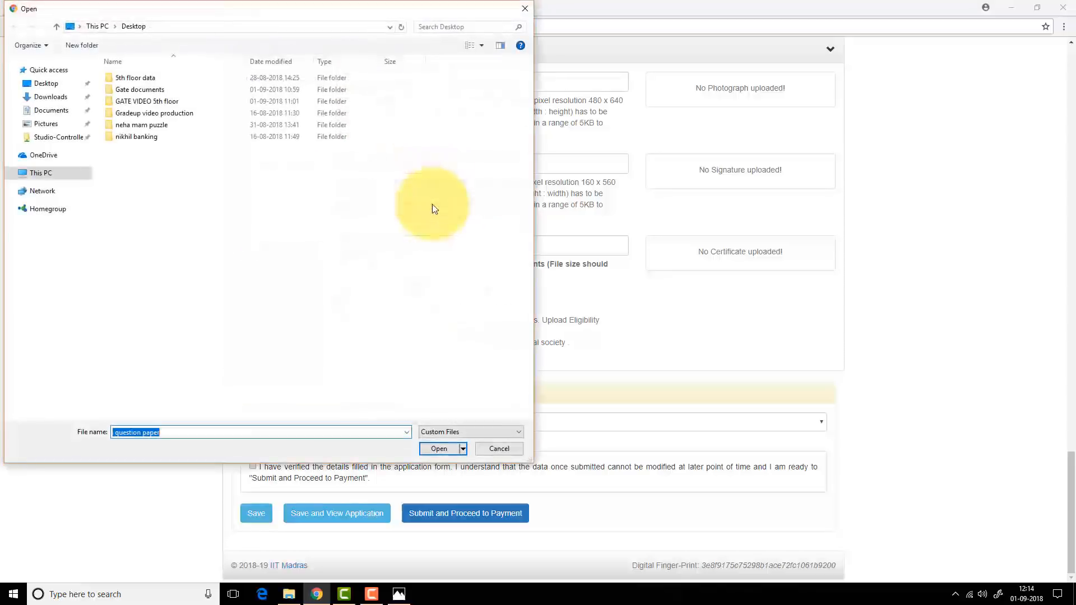
double_click(139, 89)
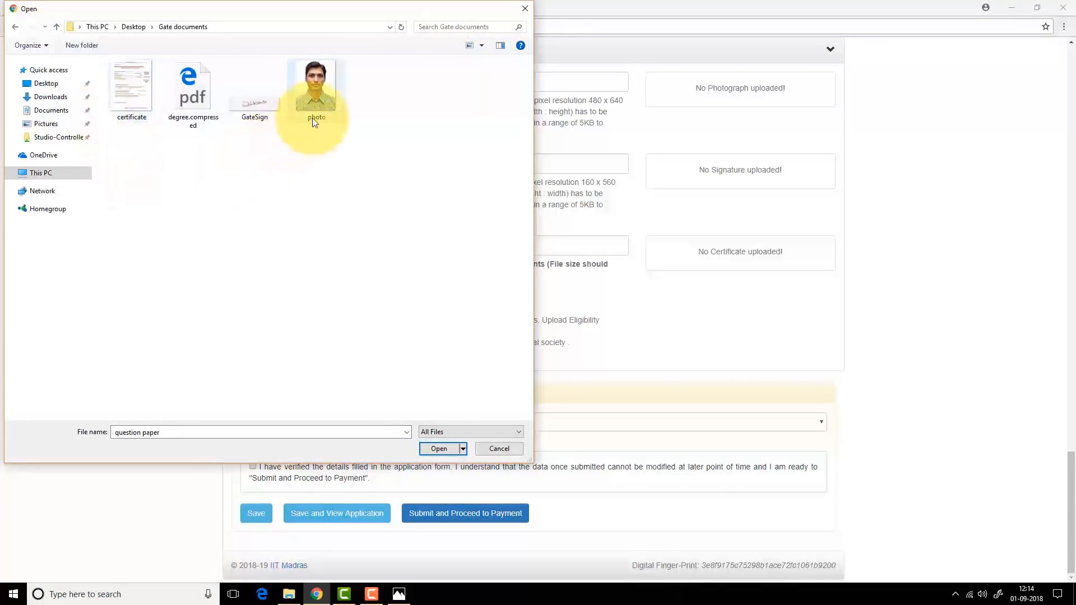
mouse_move(311, 118)
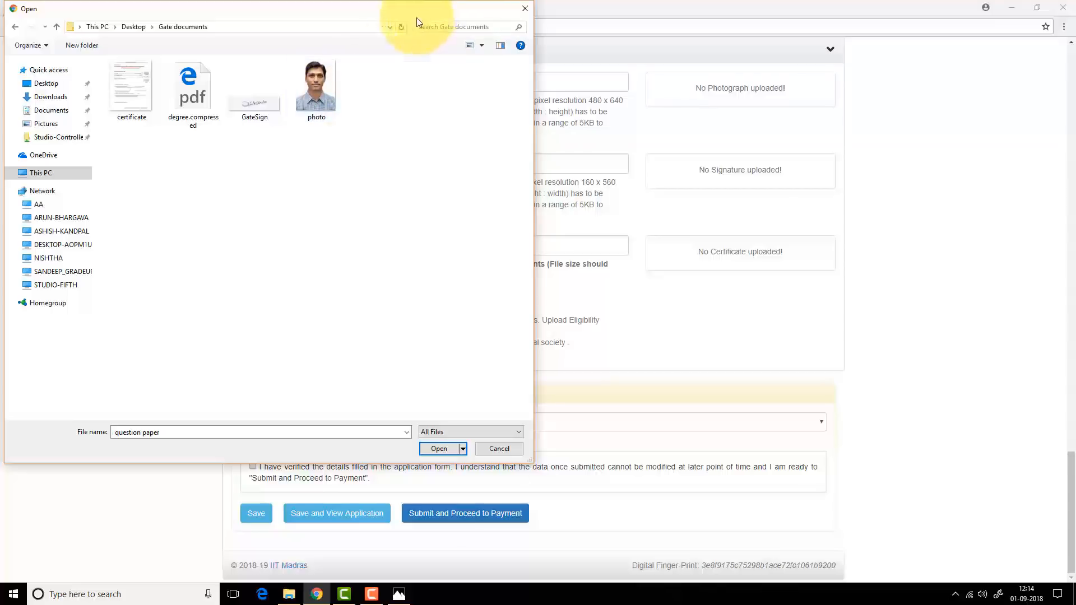
drag(418, 15, 446, 141)
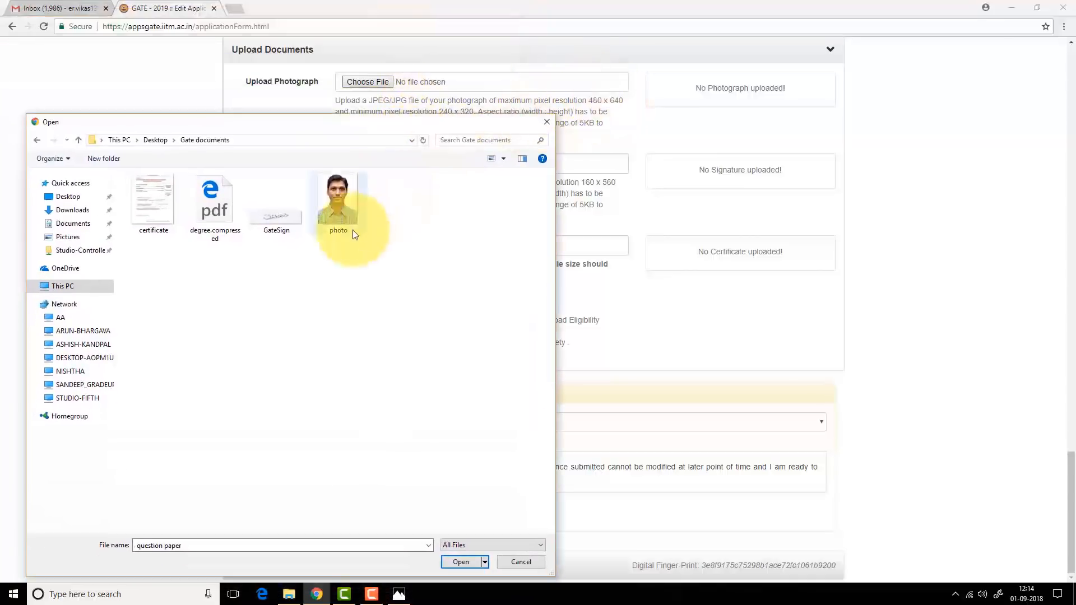
mouse_move(343, 216)
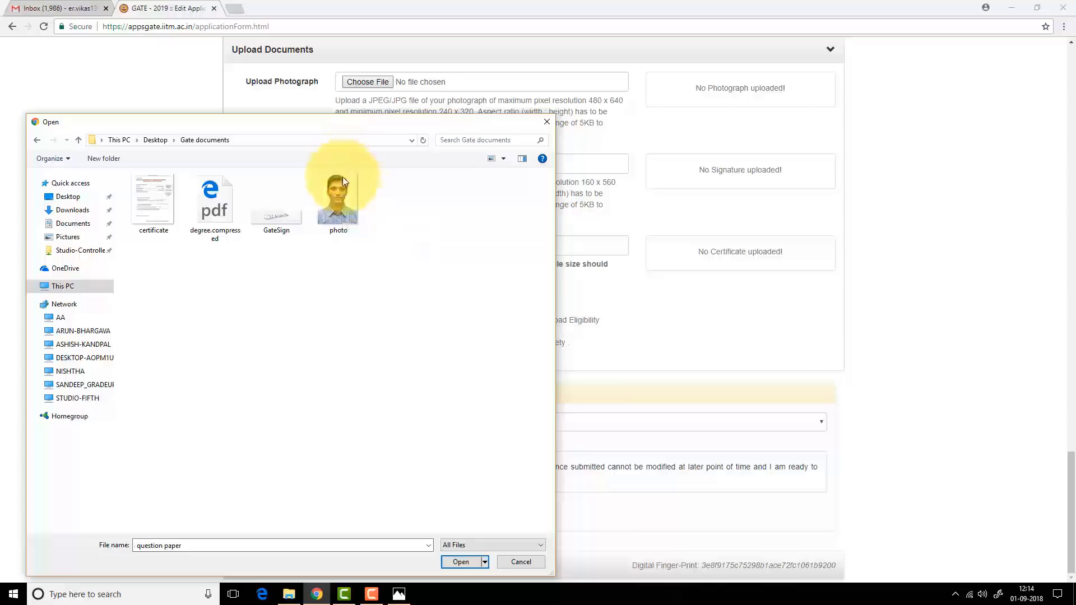
drag(366, 126, 429, 203)
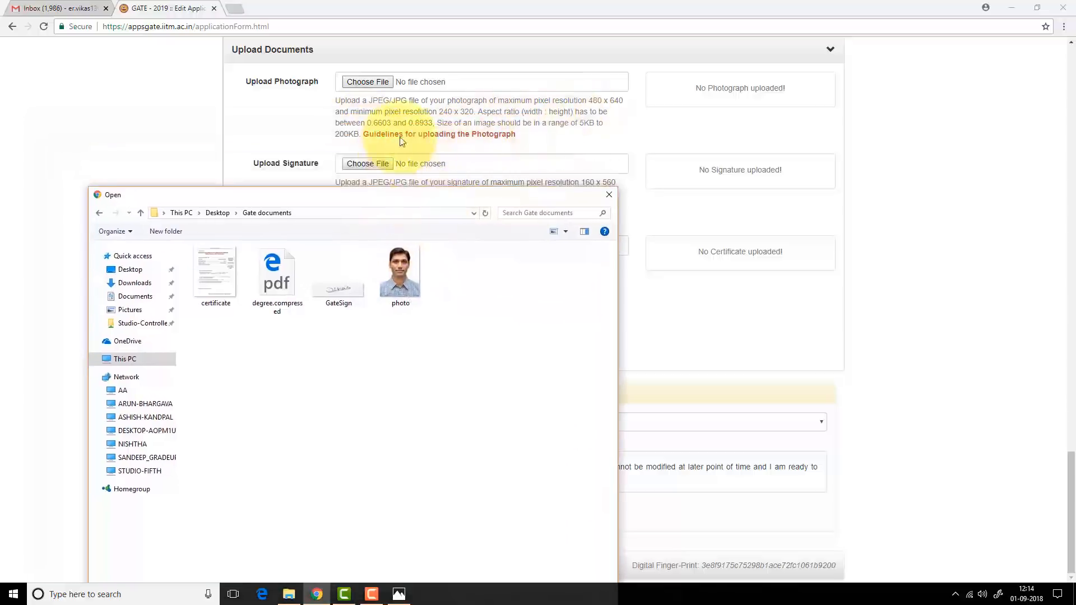
click(399, 288)
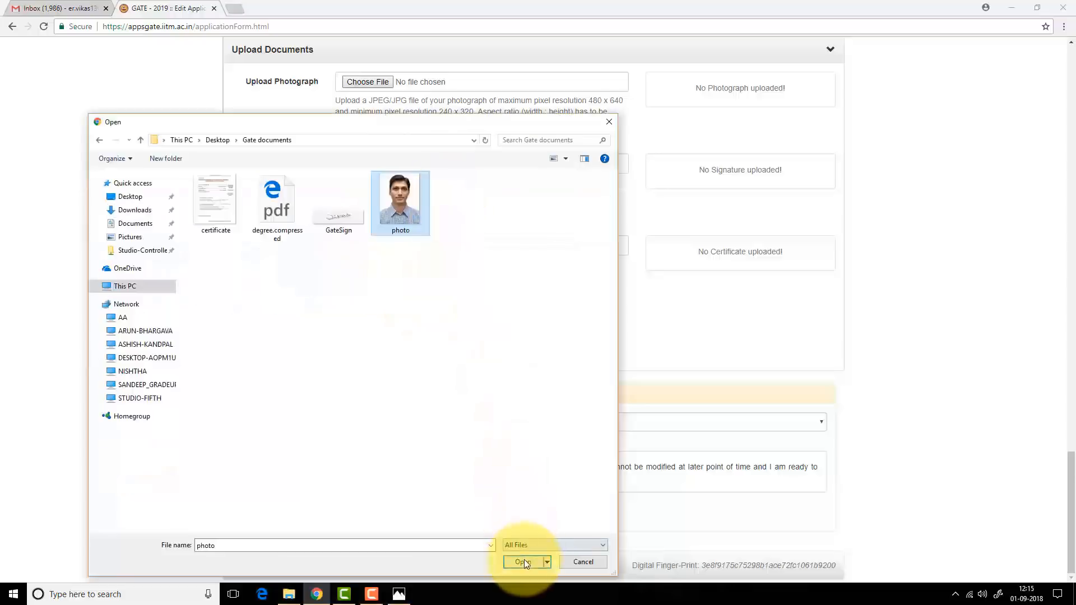
click(523, 562)
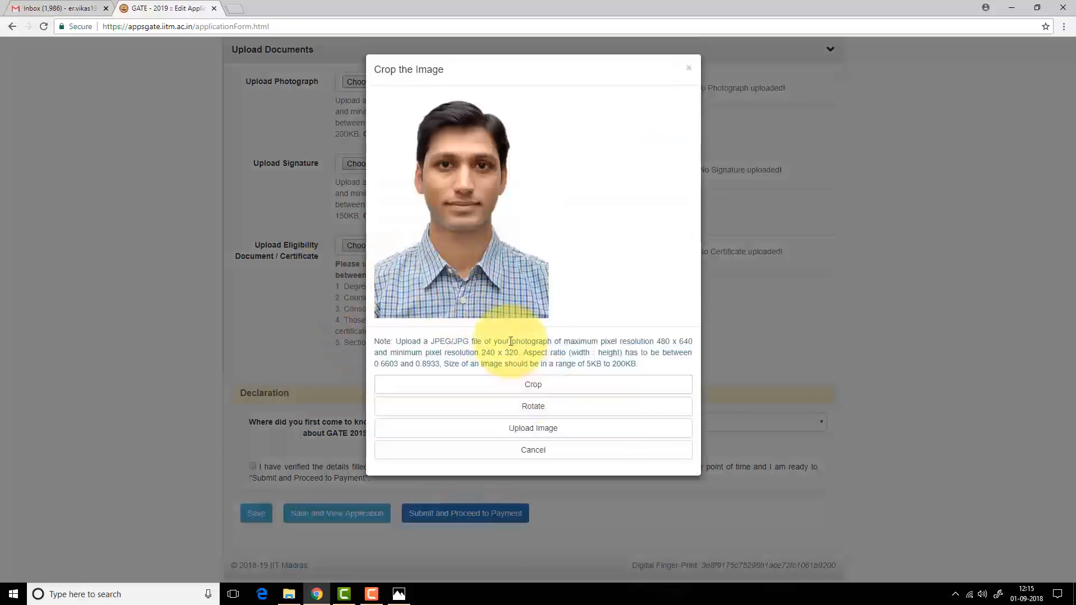
click(532, 432)
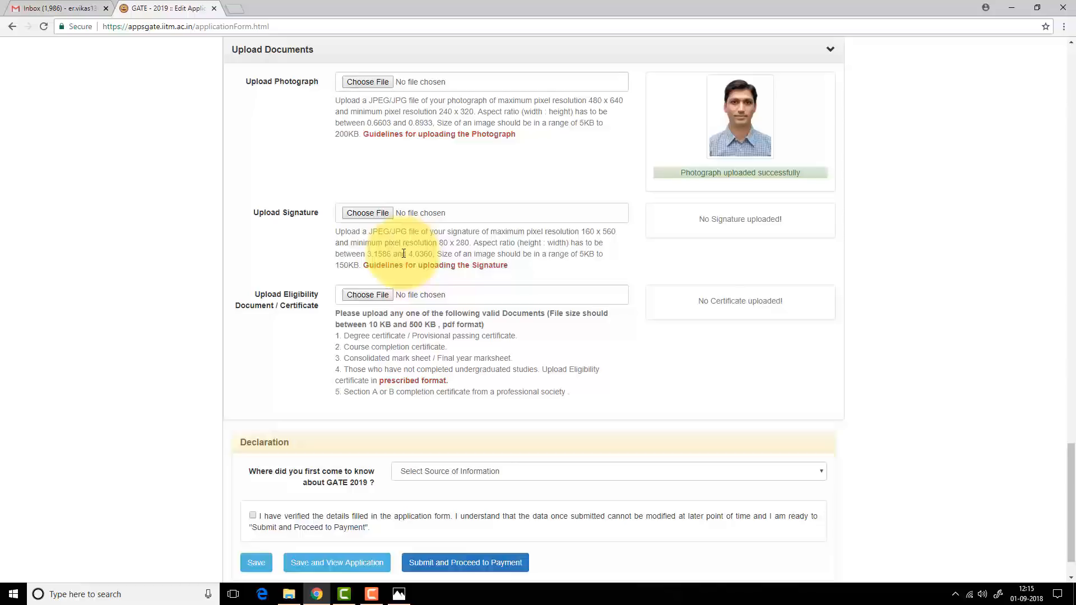
- Upload the GateSign image from the Gate documents folder as the candidate's signature, without cropping or rotating it
click(368, 213)
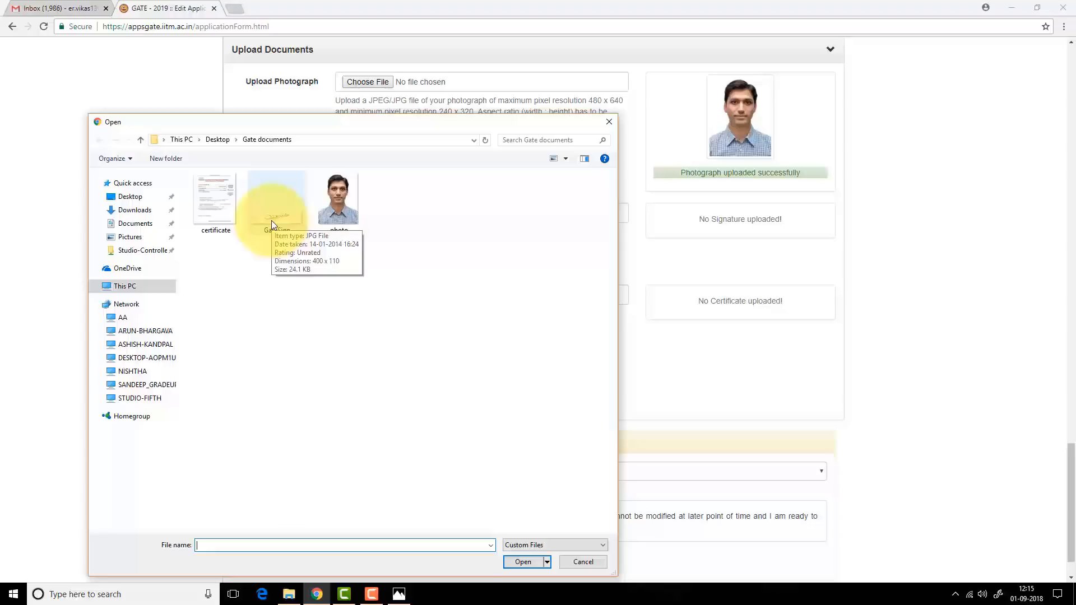
click(271, 223)
click(525, 563)
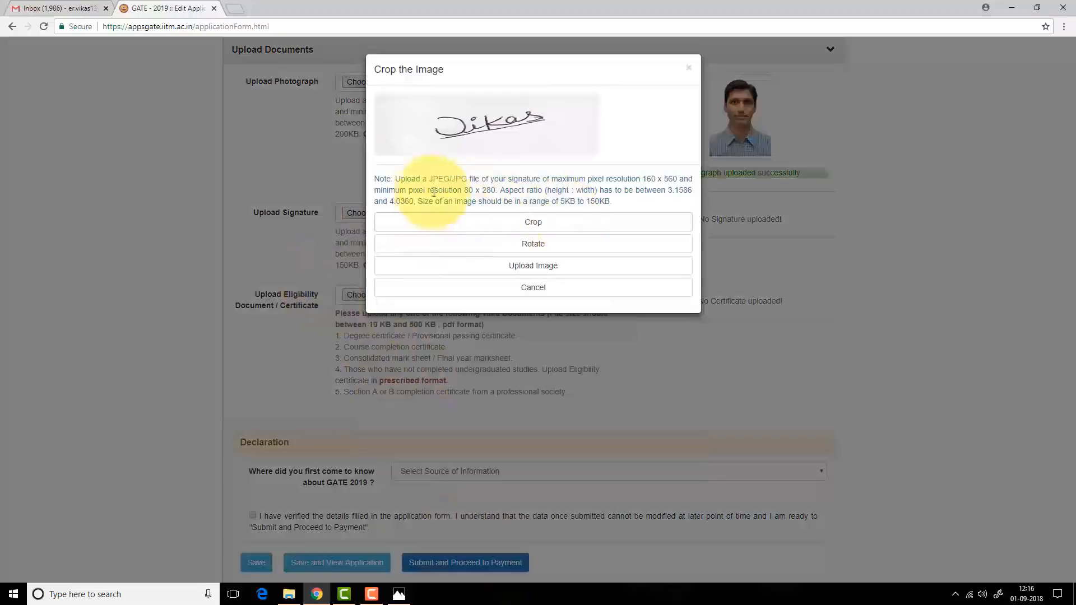
click(533, 271)
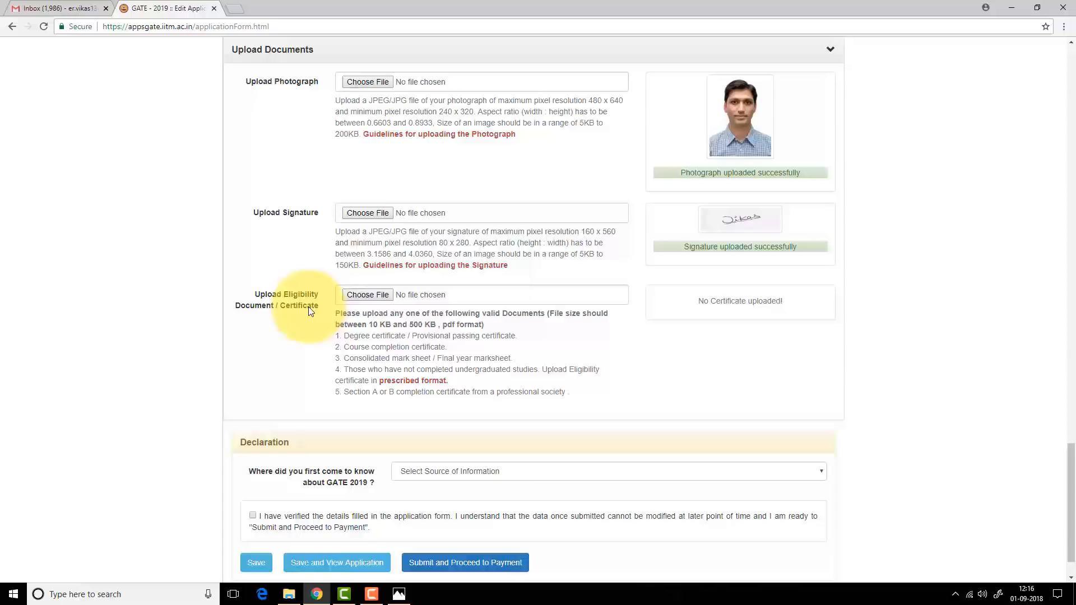
- Upload the degree.compressed PDF from the Gate documents folder as the candidate's eligibility document
click(353, 298)
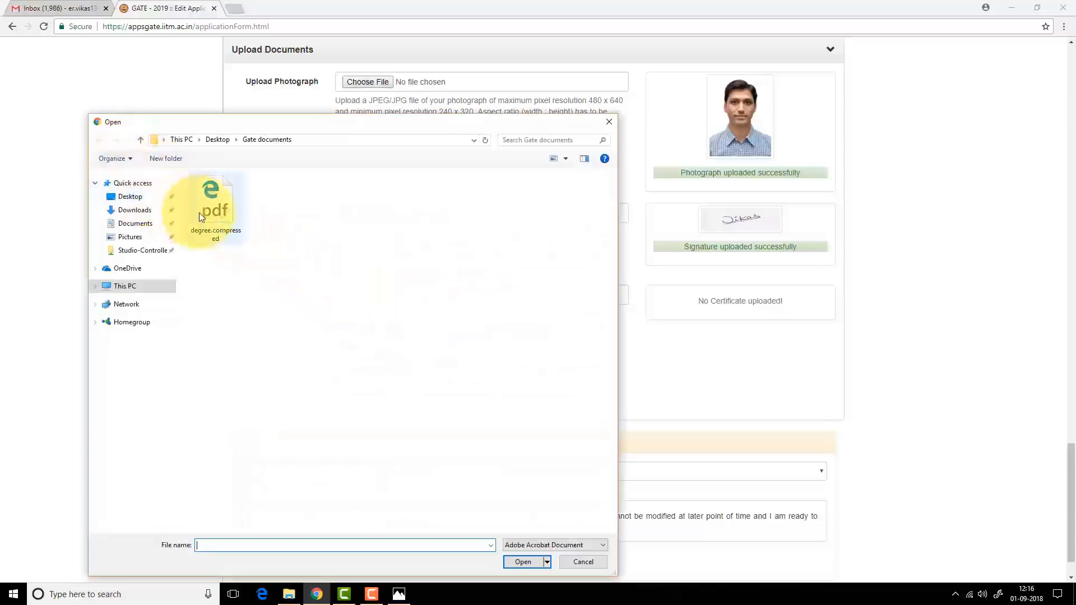
click(217, 220)
click(517, 563)
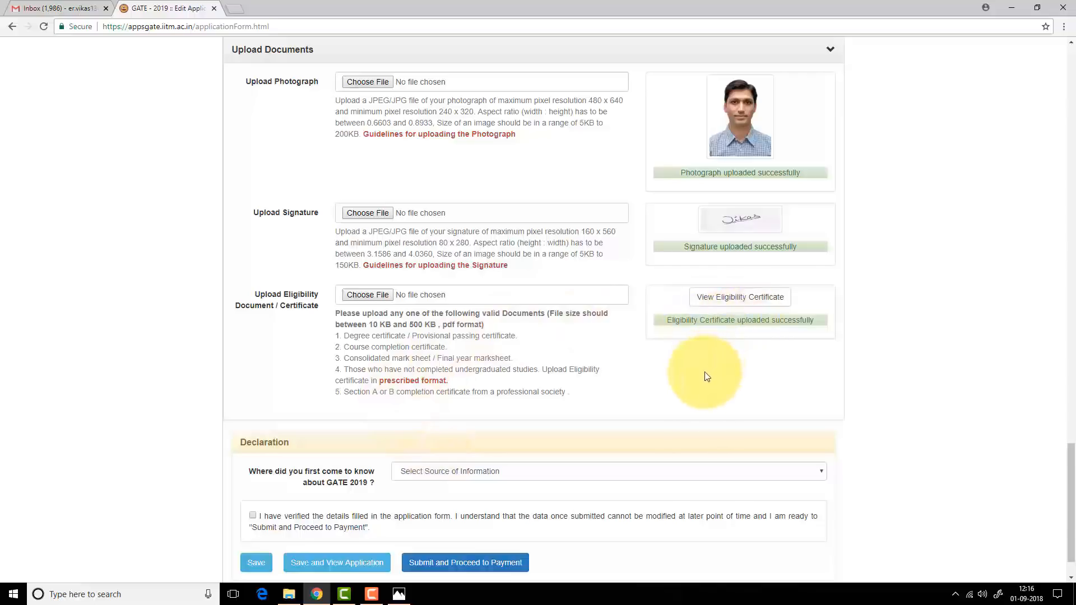
- Open the uploaded eligibility certificate to check its contents, and return to the application form
click(728, 305)
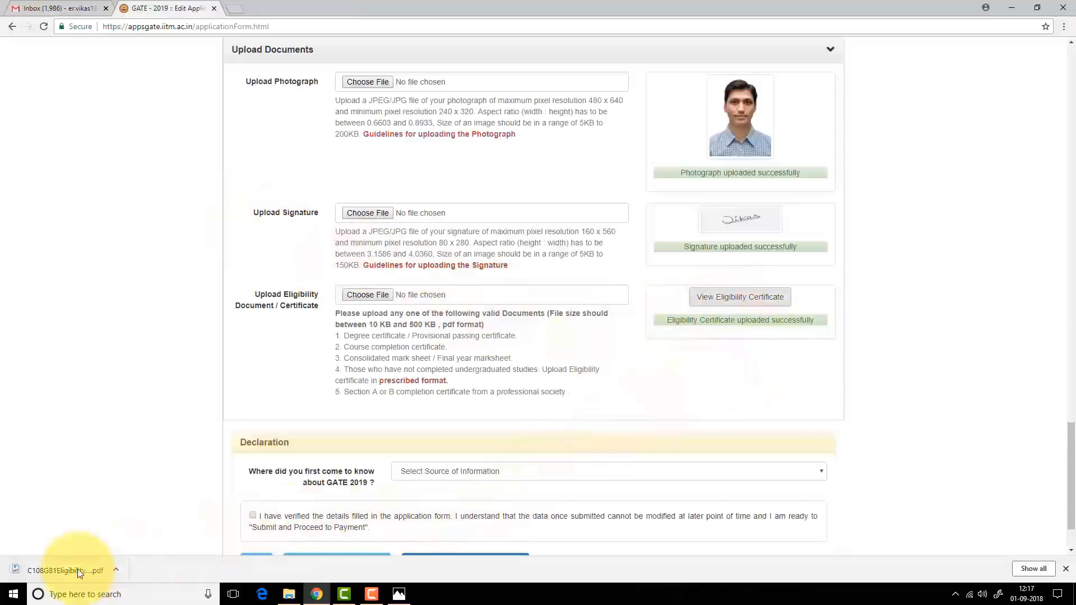
click(63, 568)
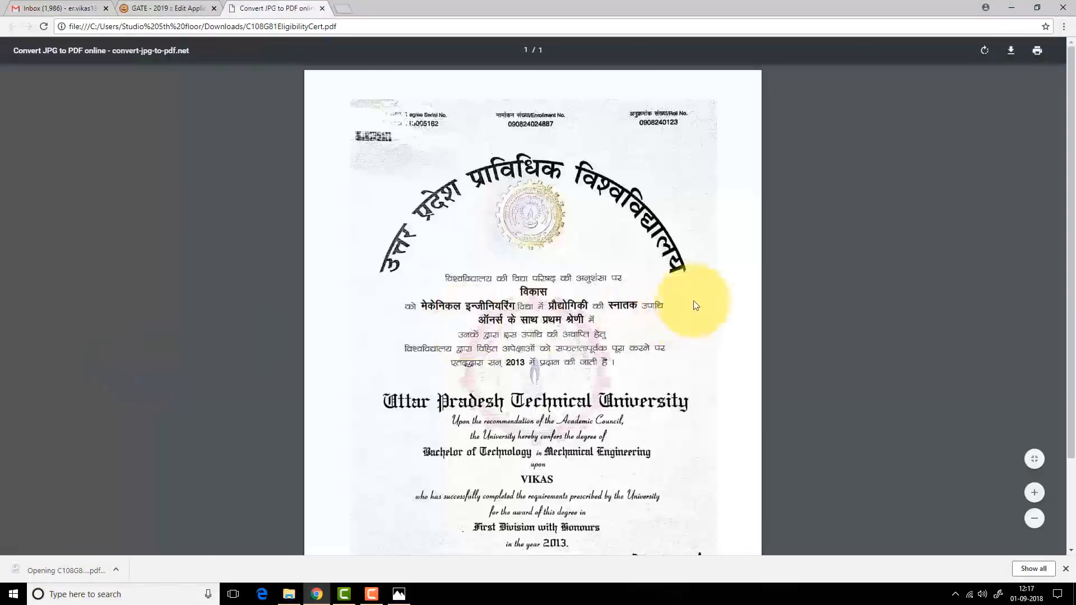
scroll(681, 359, down, 2)
scroll(661, 370, up, 2)
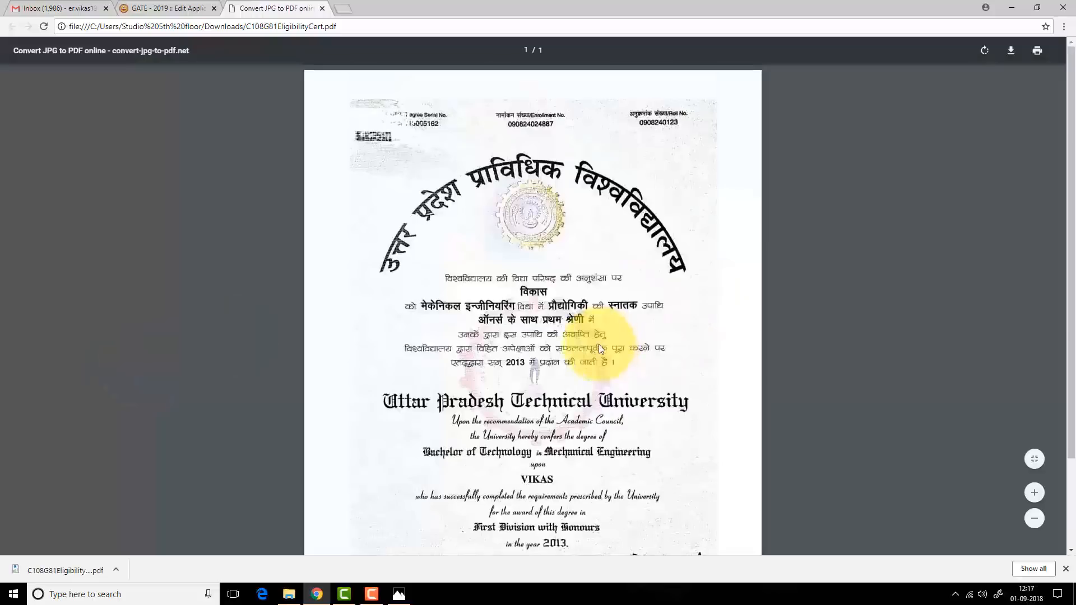
scroll(599, 348, down, 3)
scroll(610, 378, up, 3)
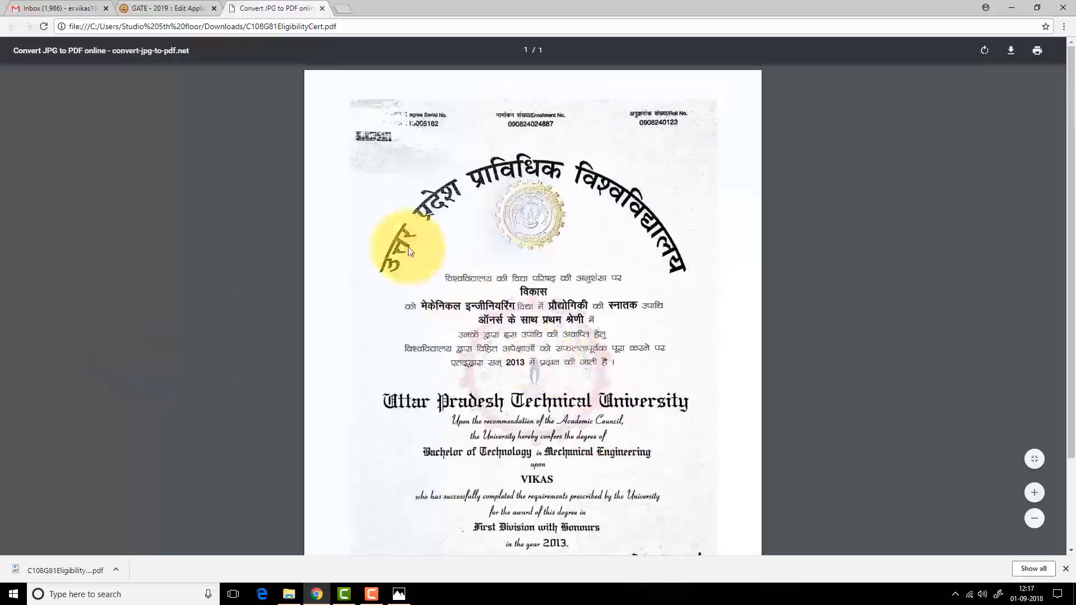
click(172, 12)
- Complete the declaration with Internet Search as the source of information and the verification statement accepted, and save the application
scroll(634, 366, down, 1)
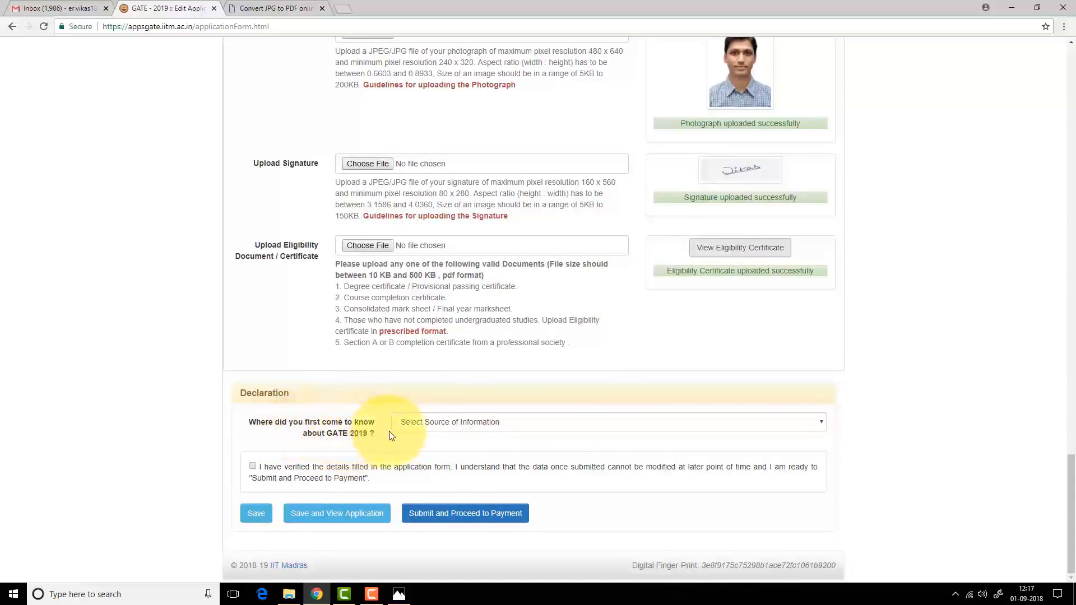
click(442, 420)
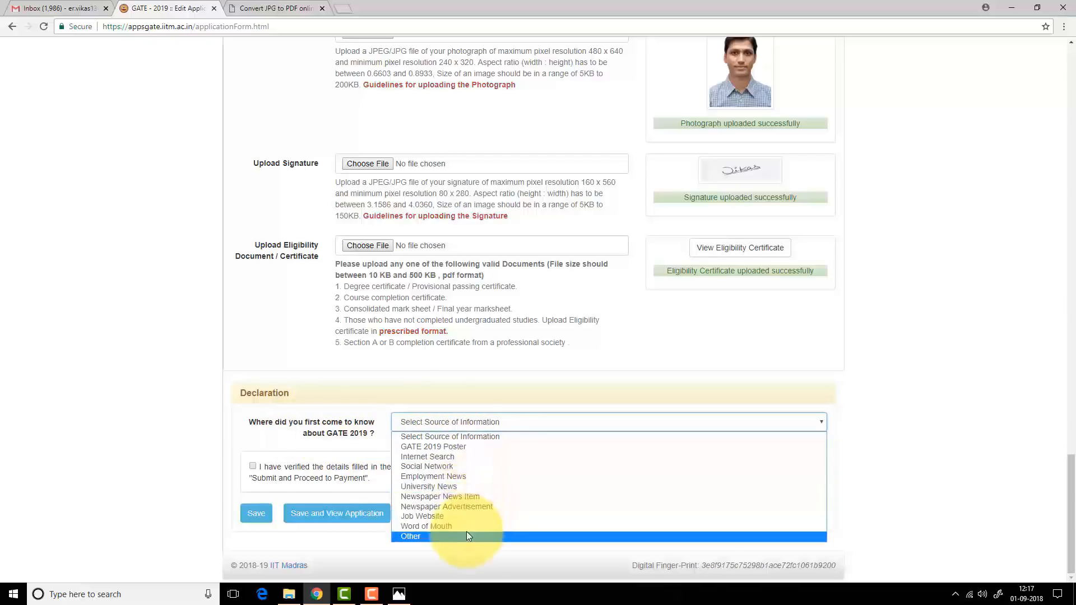
click(428, 458)
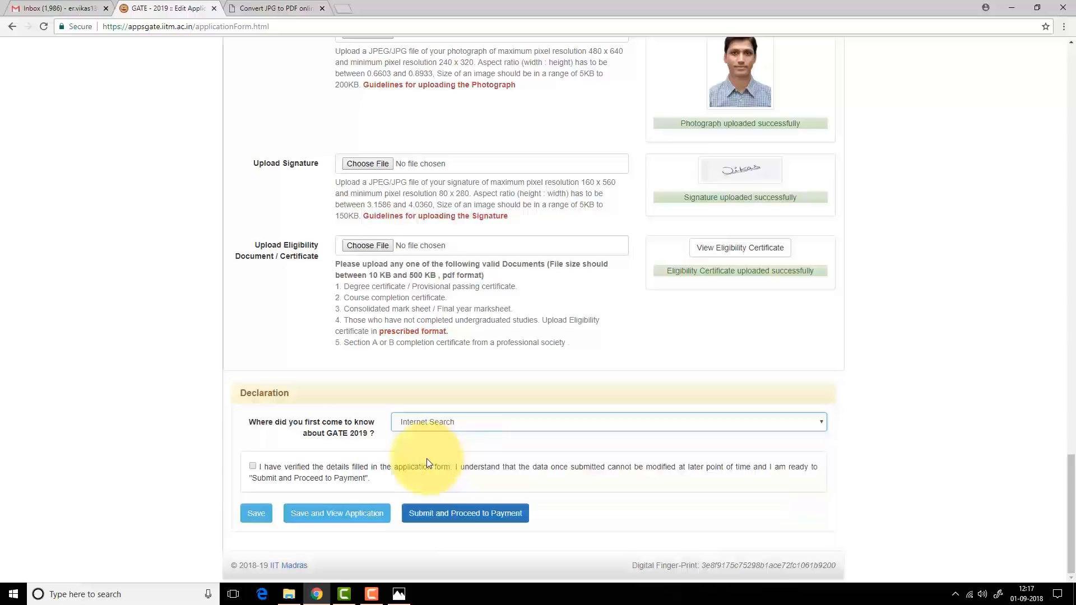
click(252, 468)
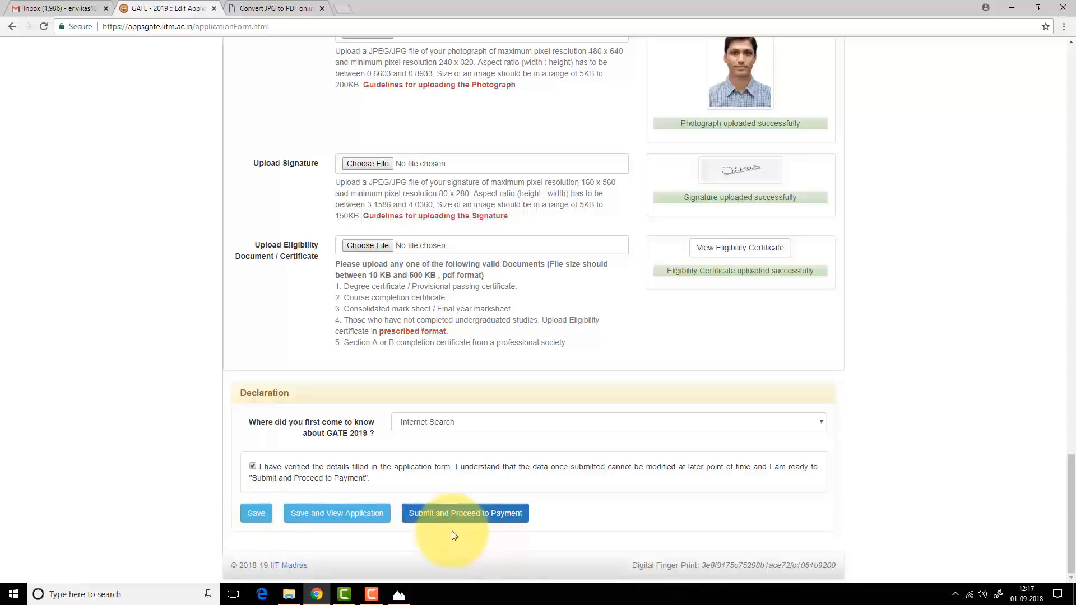
click(257, 514)
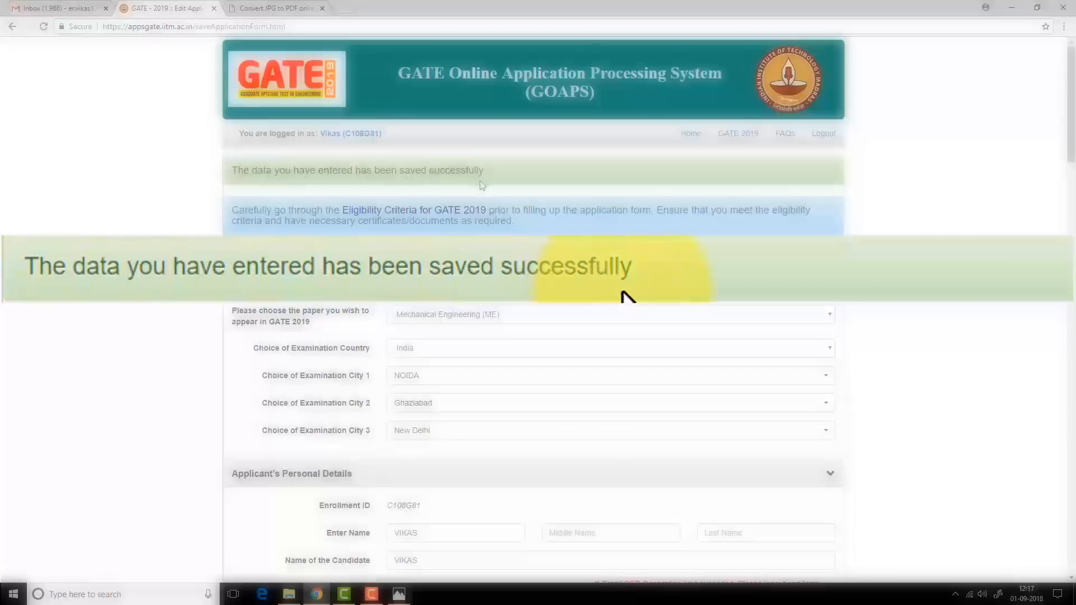
- Review the saved application form from the exam and personal details through to the uploaded documents and declaration
scroll(496, 231, down, 10)
scroll(516, 273, up, 11)
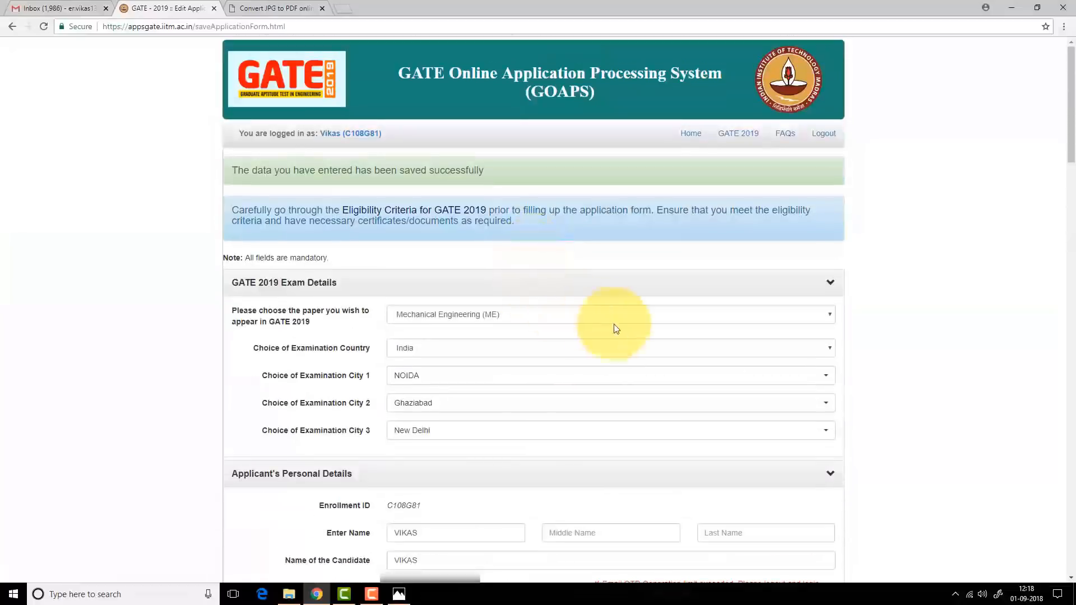
scroll(613, 324, down, 3)
scroll(480, 288, down, 3)
scroll(578, 306, down, 1)
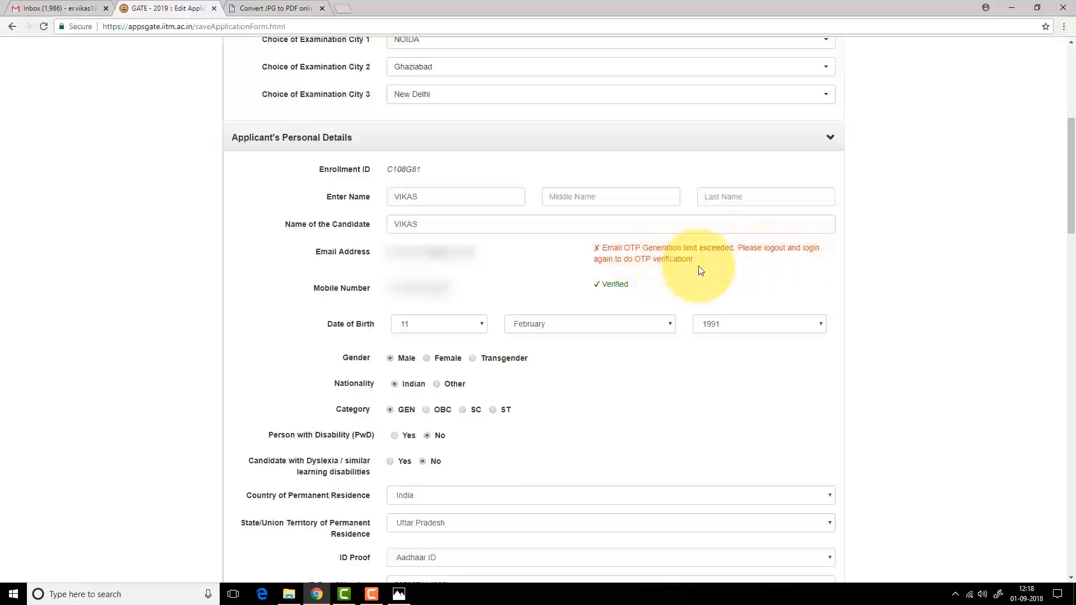
scroll(700, 271, down, 1)
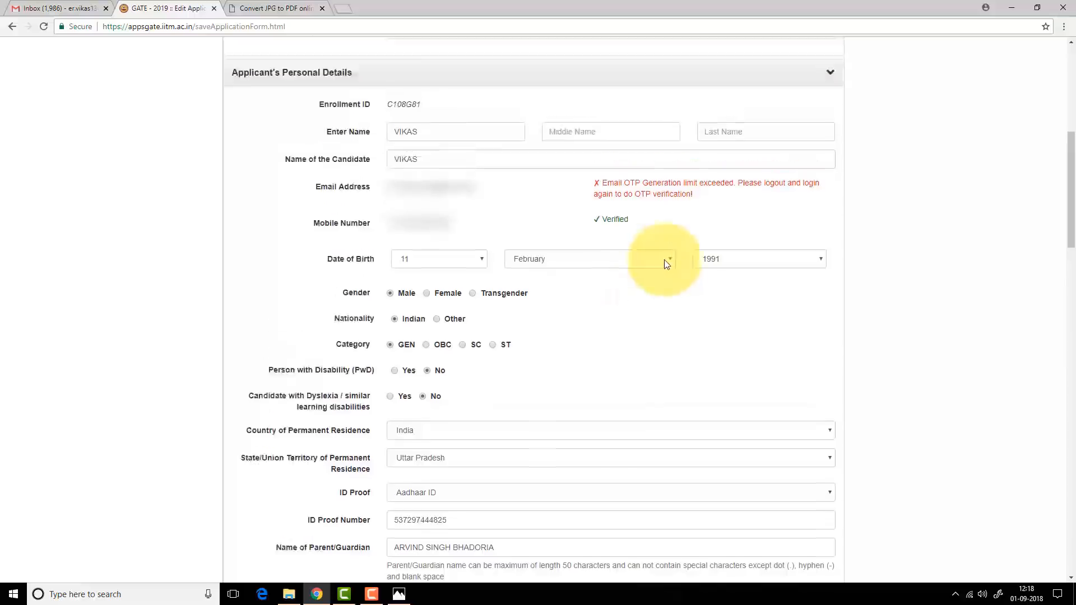
scroll(667, 264, up, 6)
scroll(664, 271, down, 20)
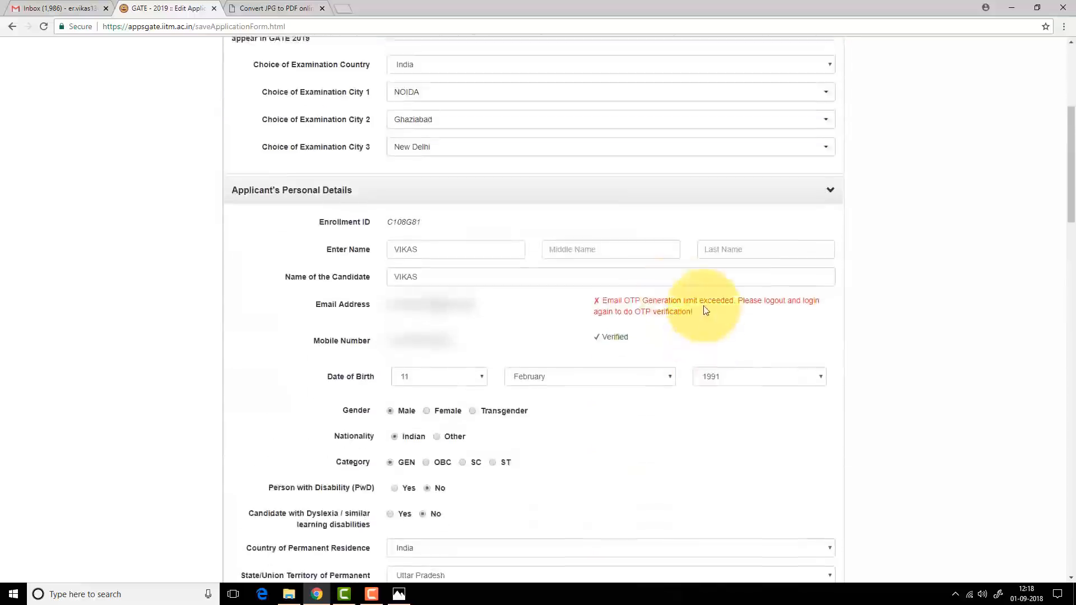
scroll(589, 378, down, 12)
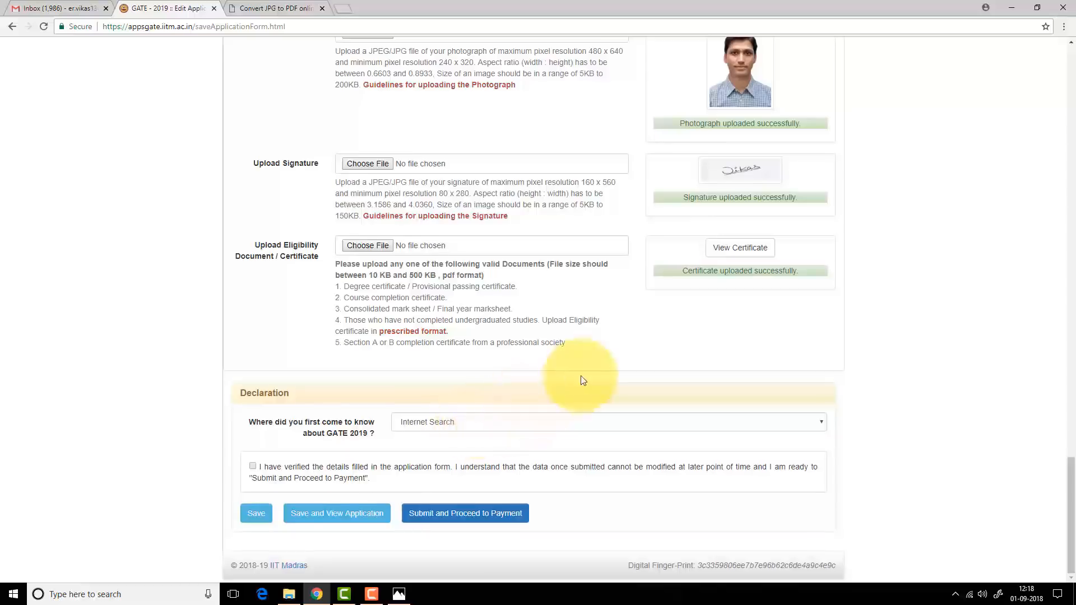
scroll(571, 382, up, 20)
scroll(571, 384, up, 6)
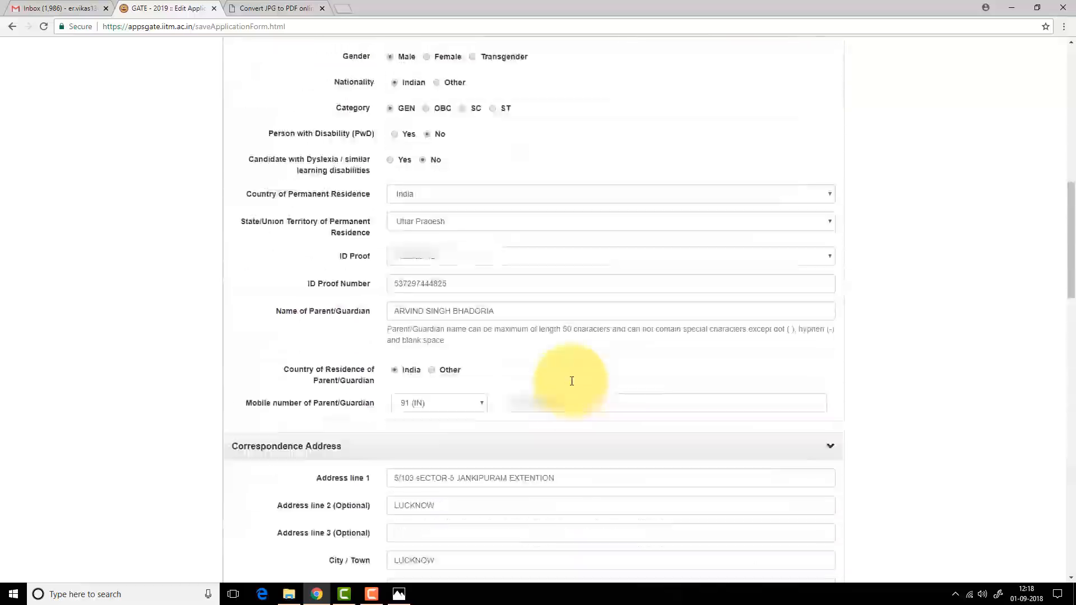
scroll(572, 385, up, 8)
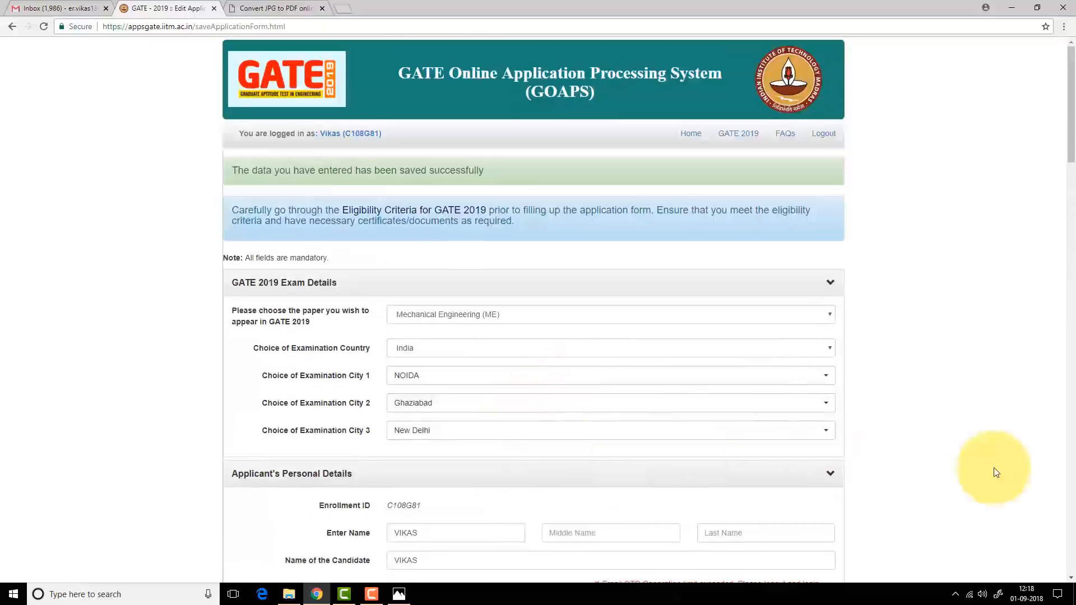
- Save and view the application, check all sections of the read-only version, and go back to the editable form
scroll(908, 464, down, 14)
scroll(686, 498, down, 20)
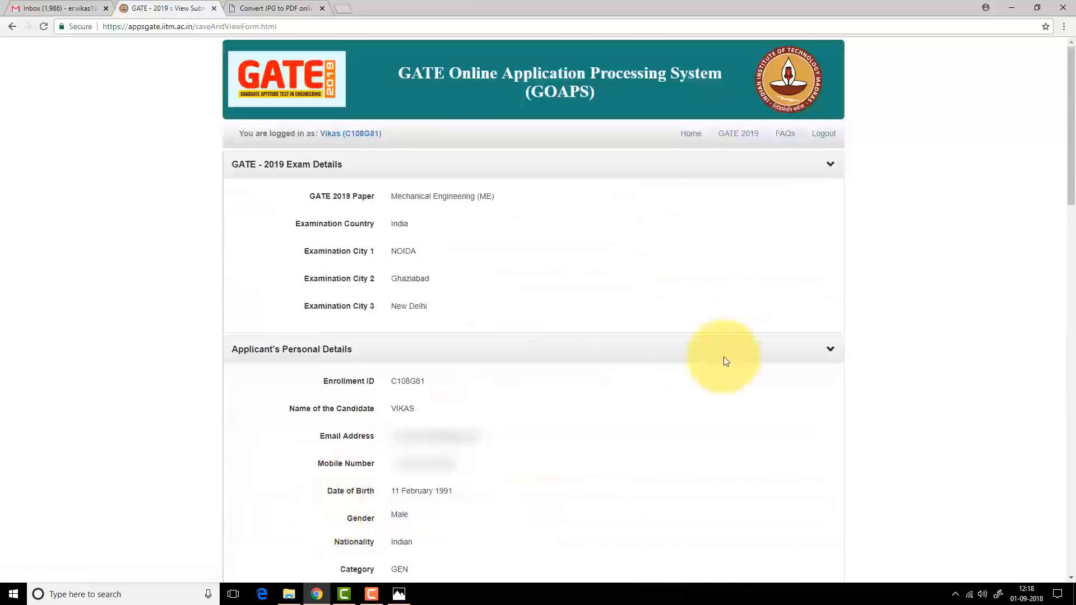
scroll(752, 355, down, 15)
scroll(755, 371, down, 9)
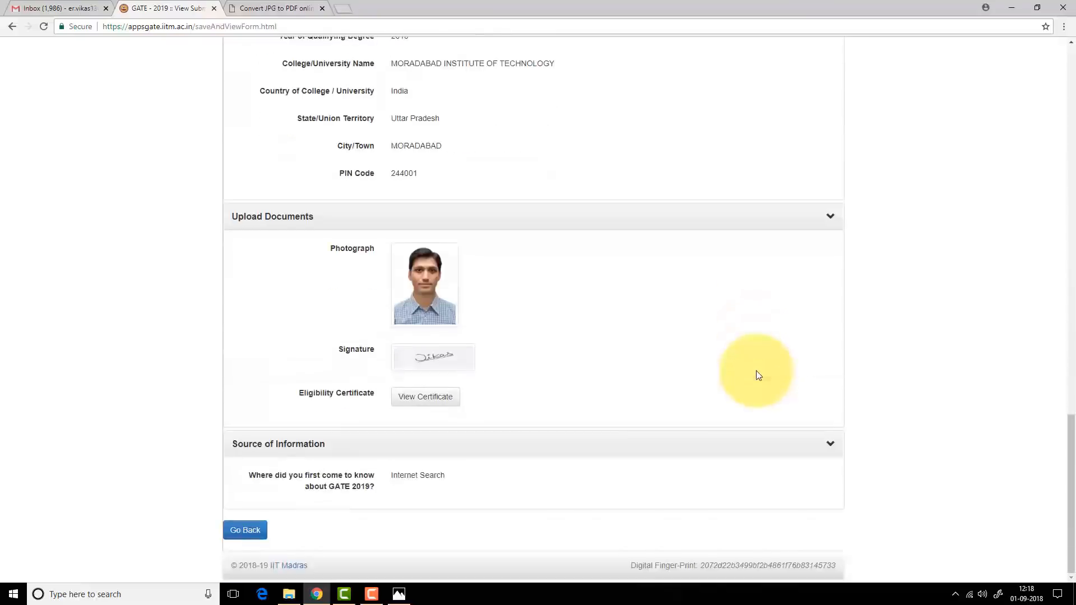
scroll(756, 372, up, 7)
scroll(756, 376, up, 12)
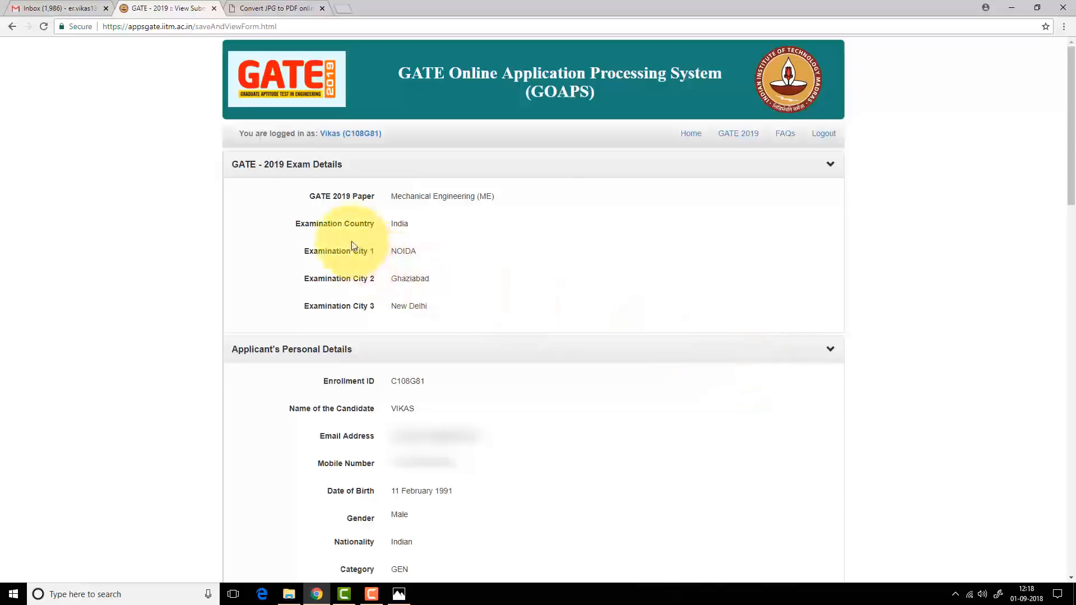
scroll(621, 358, down, 6)
scroll(591, 340, down, 15)
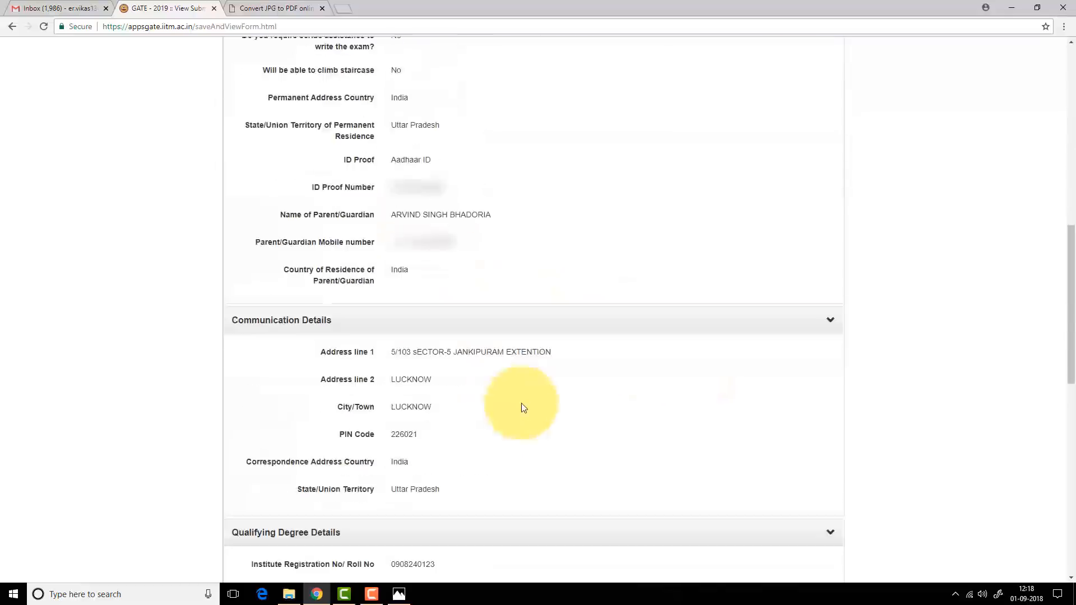
scroll(535, 402, down, 1)
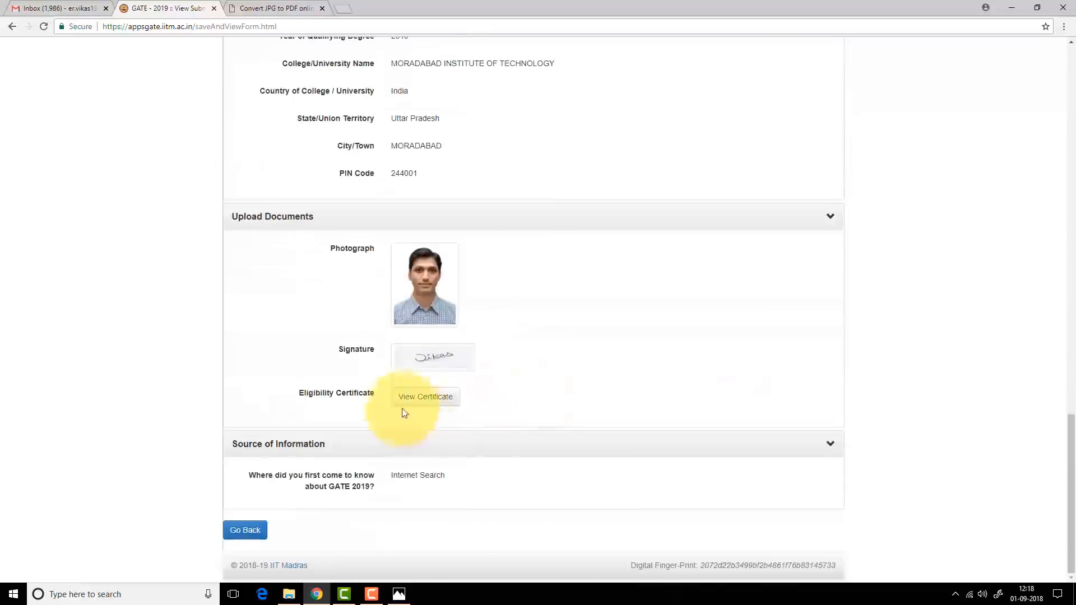
click(245, 529)
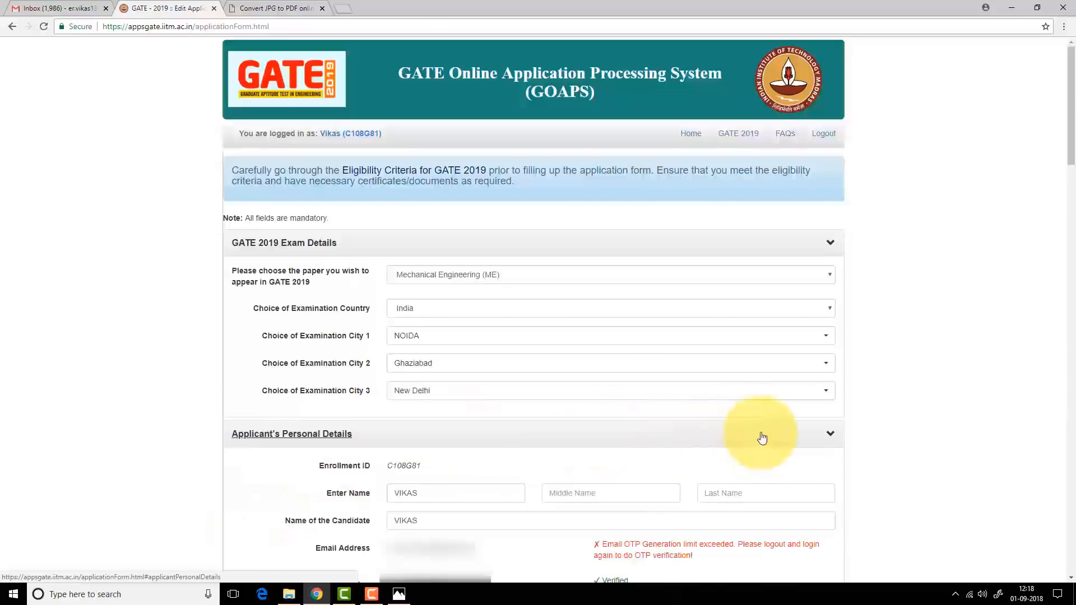
- Accept the declaration that the details are verified, and submit the application to proceed to payment
scroll(764, 438, down, 15)
scroll(765, 440, down, 15)
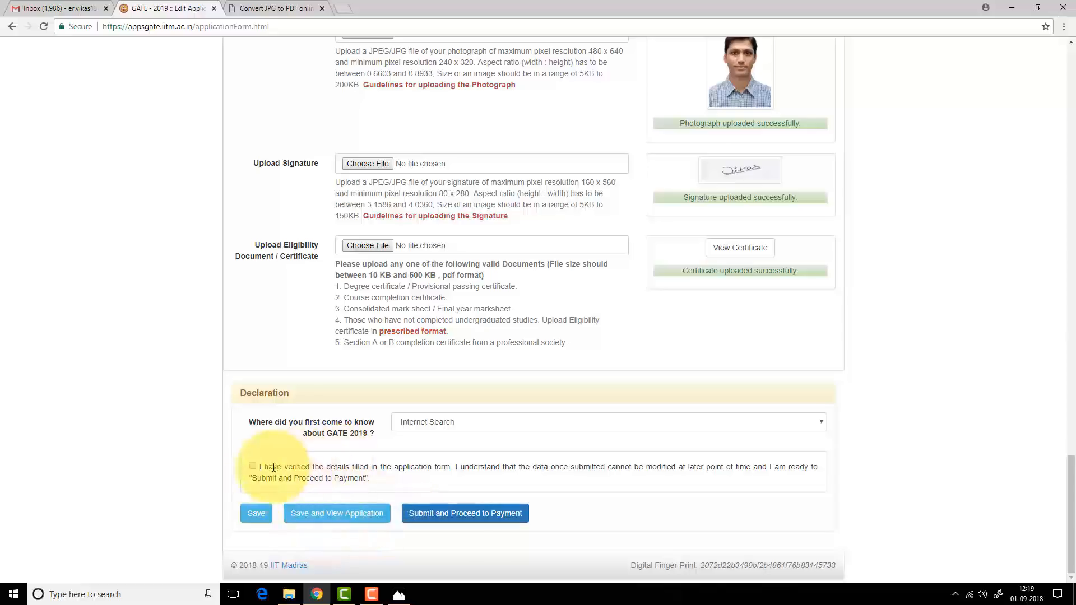
click(253, 467)
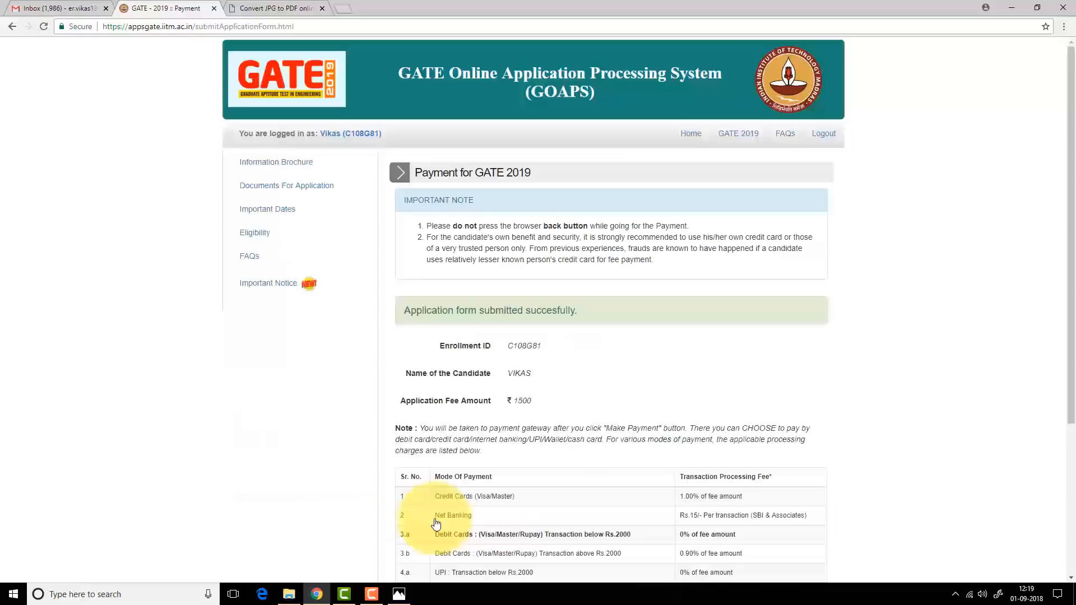
- Examine the payment page's important notes, application fee, payment modes and transaction processing fees
scroll(795, 332, down, 4)
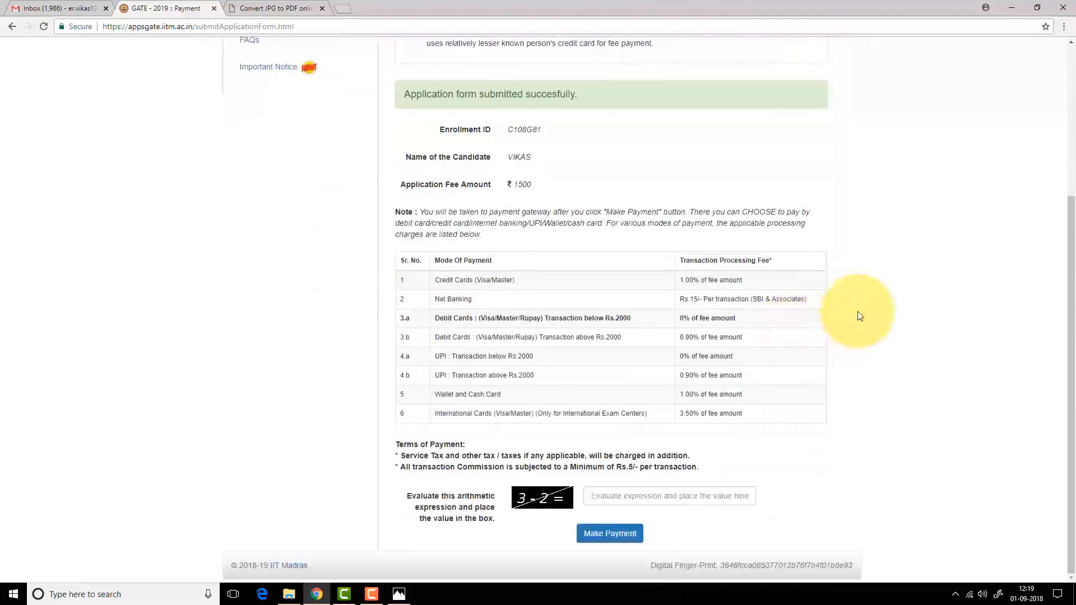
scroll(848, 316, up, 4)
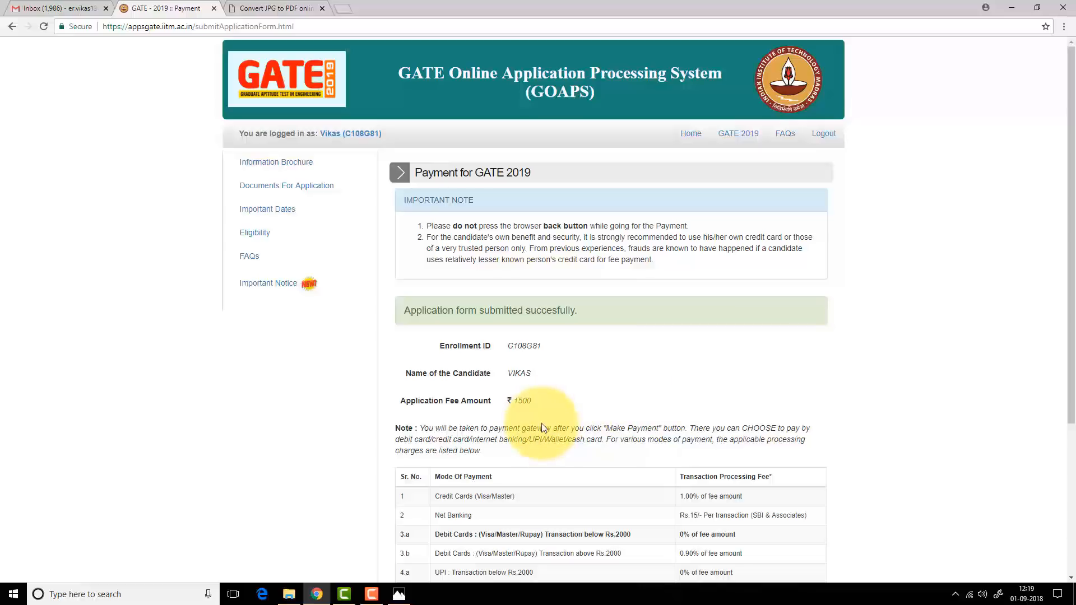
scroll(549, 409, down, 4)
scroll(628, 381, up, 3)
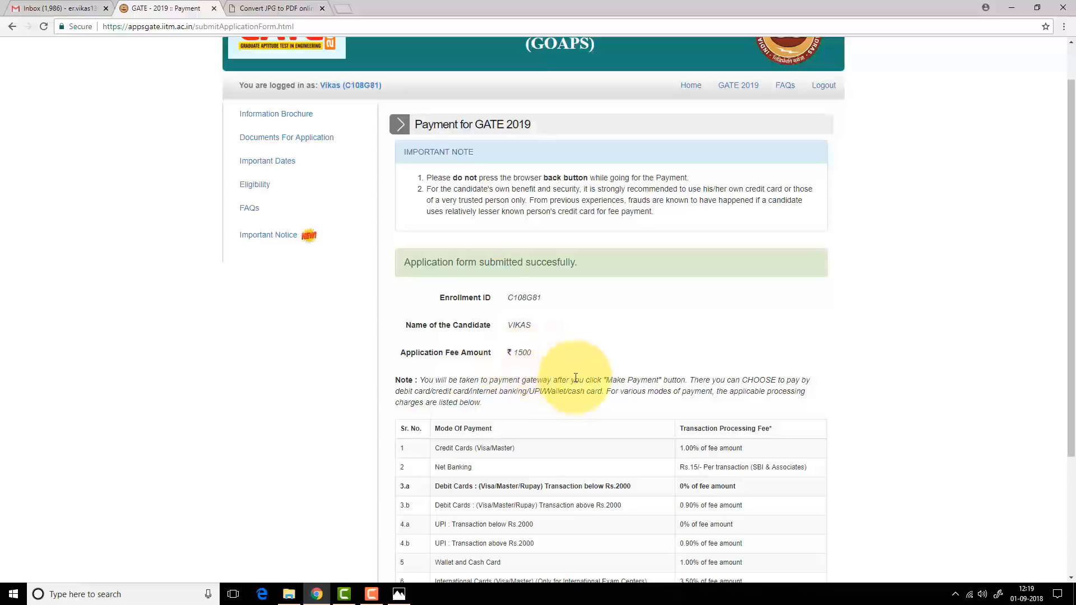
scroll(576, 386, down, 3)
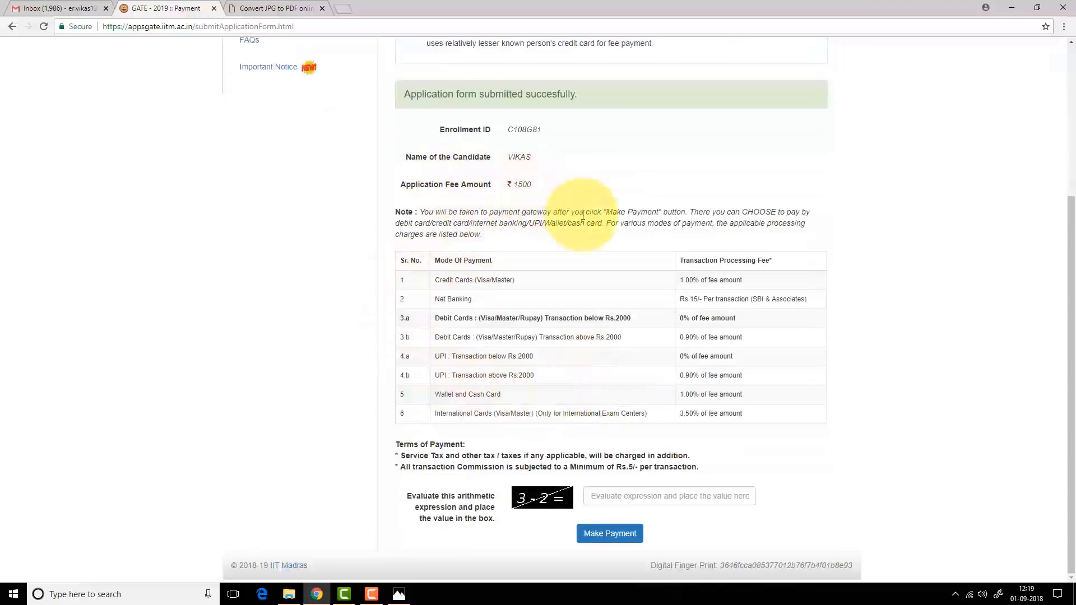
scroll(589, 246, up, 4)
scroll(611, 337, down, 4)
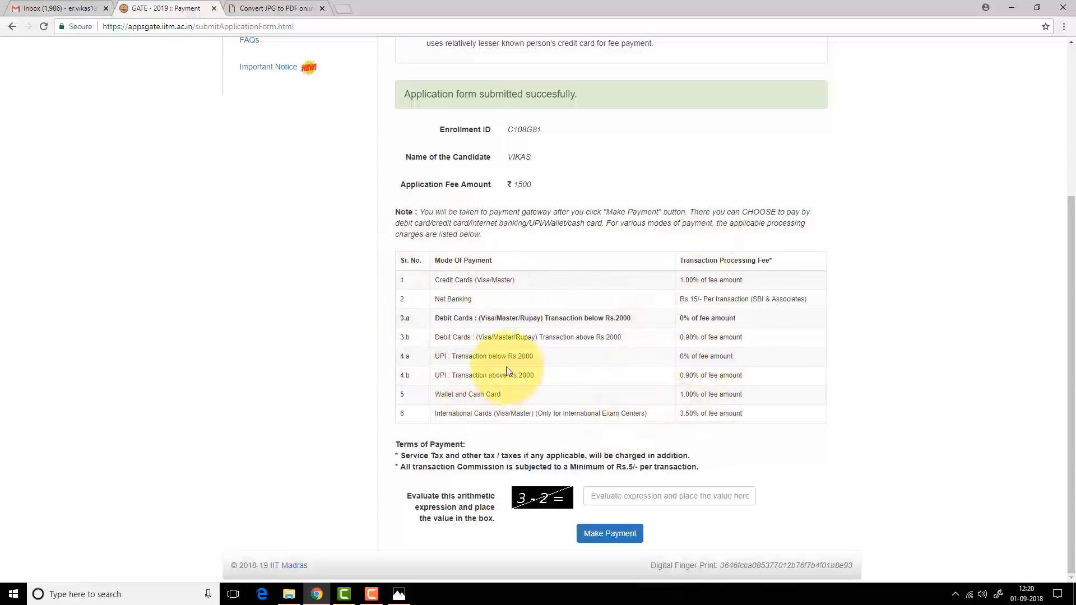
- Answer the arithmetic expression with 1 and continue to the payment gateway
click(610, 492)
text(1)
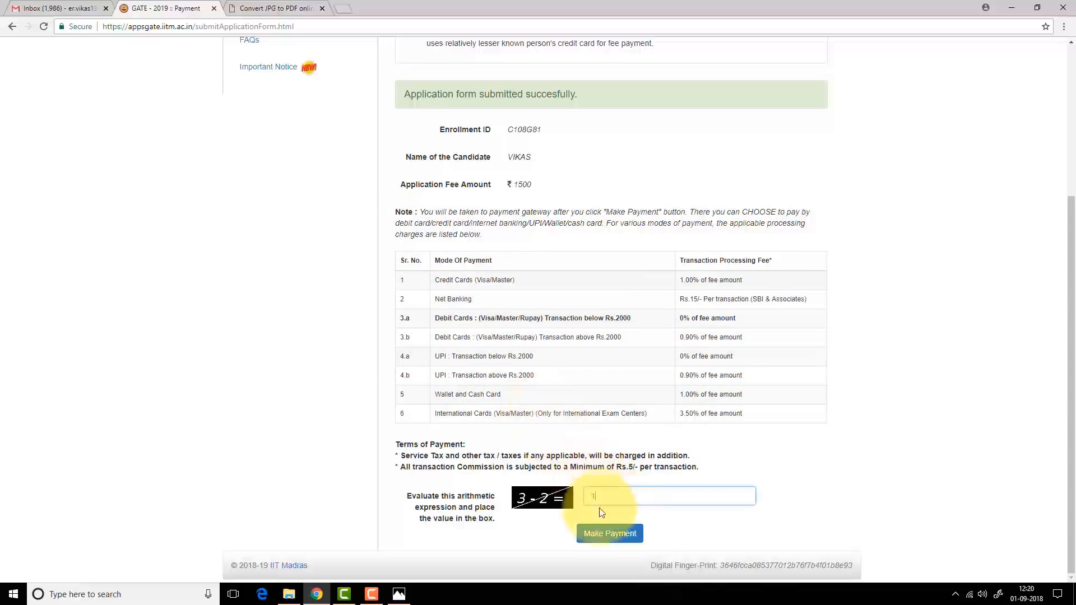
click(617, 540)
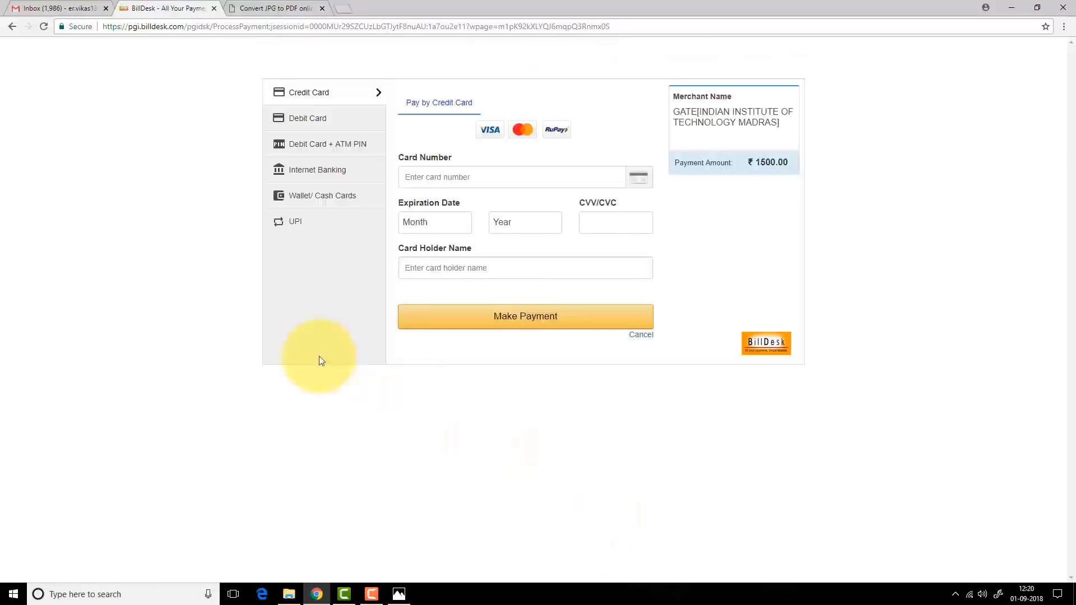
- Choose Internet Banking with ICICI Bank as the payment method and proceed to the bank's login page
click(320, 178)
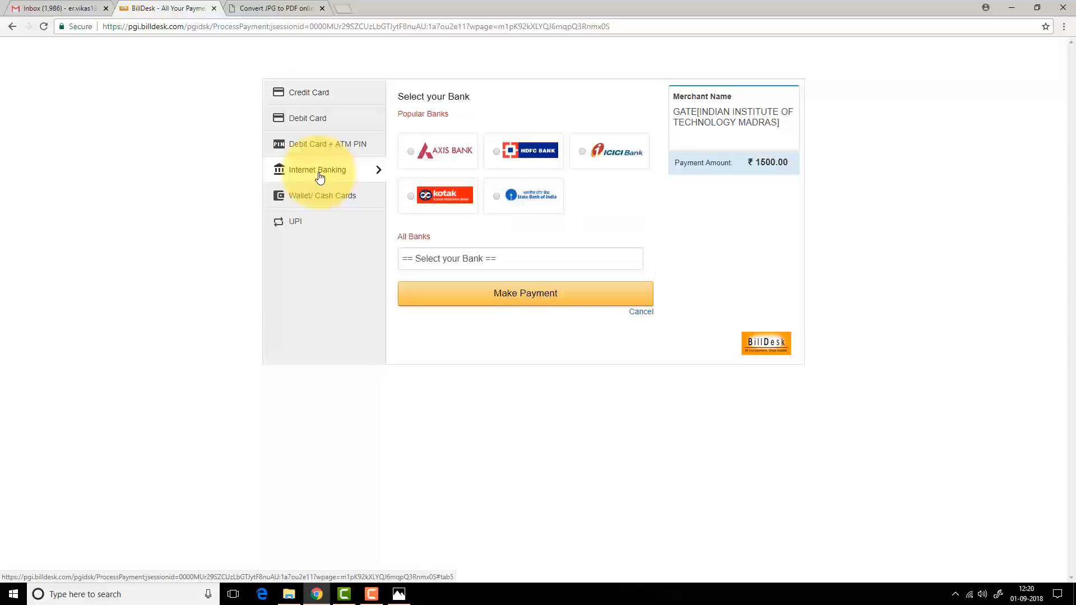
click(596, 152)
click(524, 301)
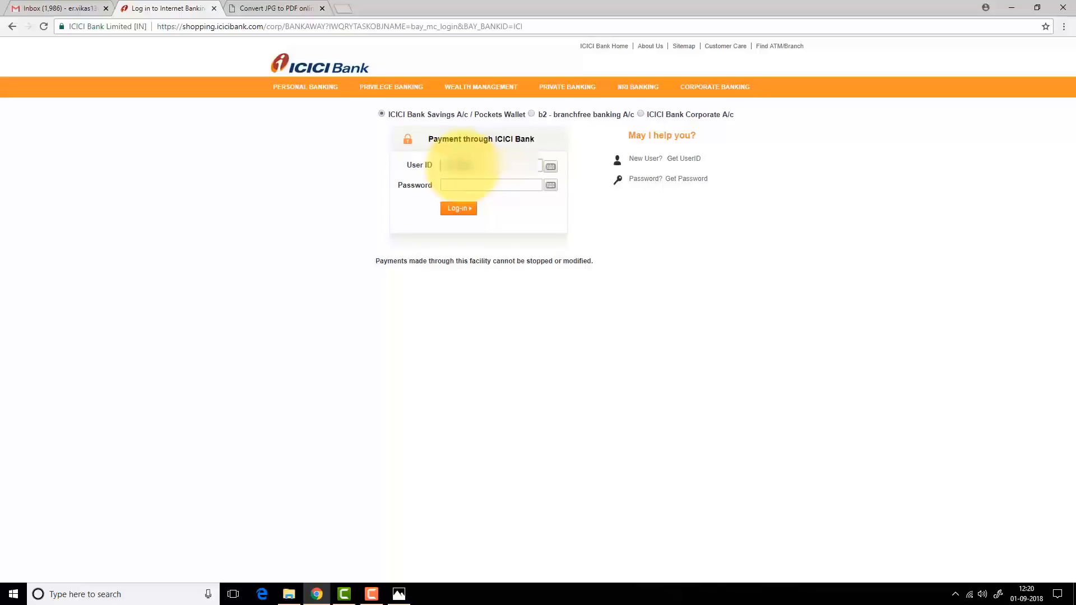
- Log in to the bank with the account password and pay the fee using remark "gate fee", the grid card digits and the one-time password
click(461, 182)
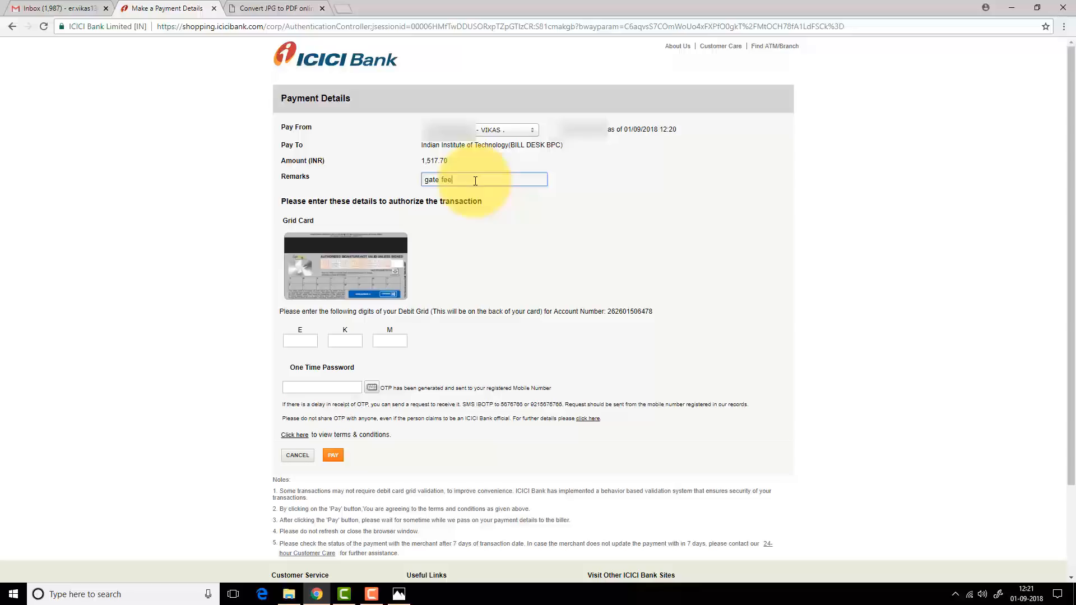
click(300, 345)
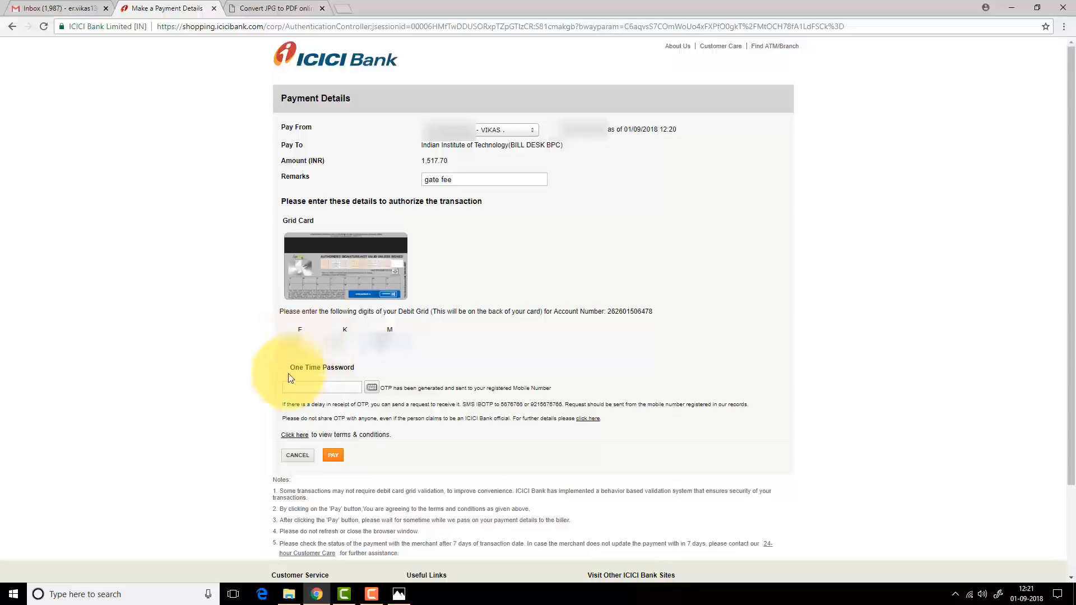
click(311, 391)
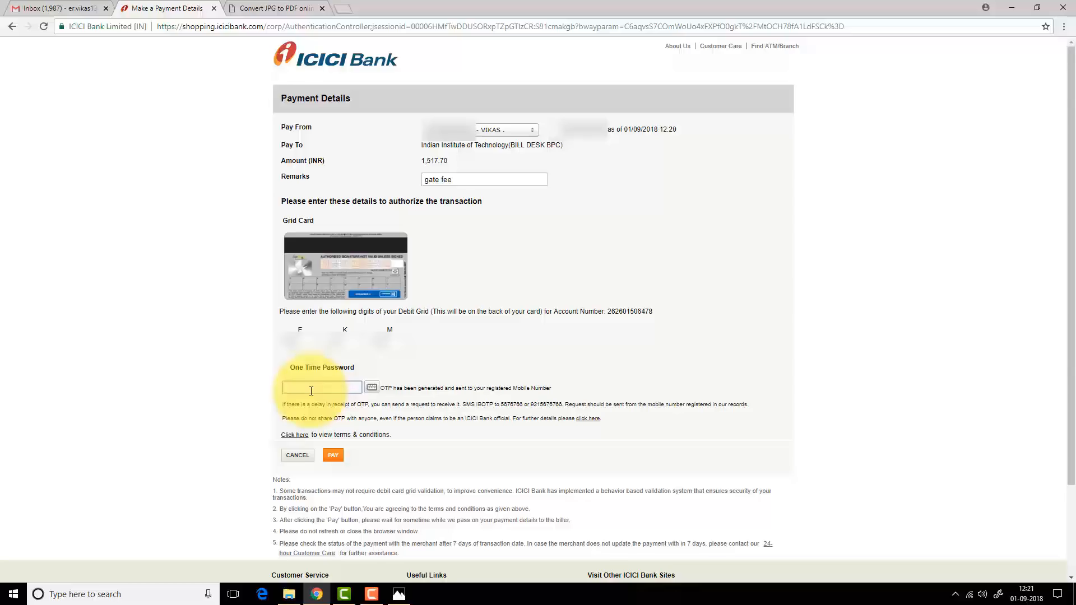
text(••)
click(334, 456)
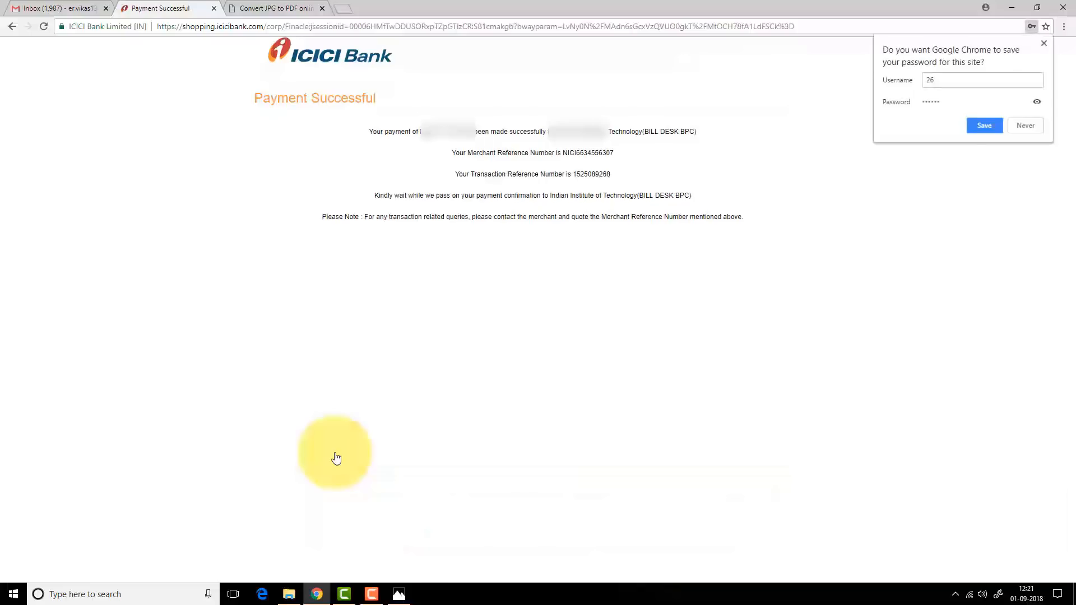
click(1030, 125)
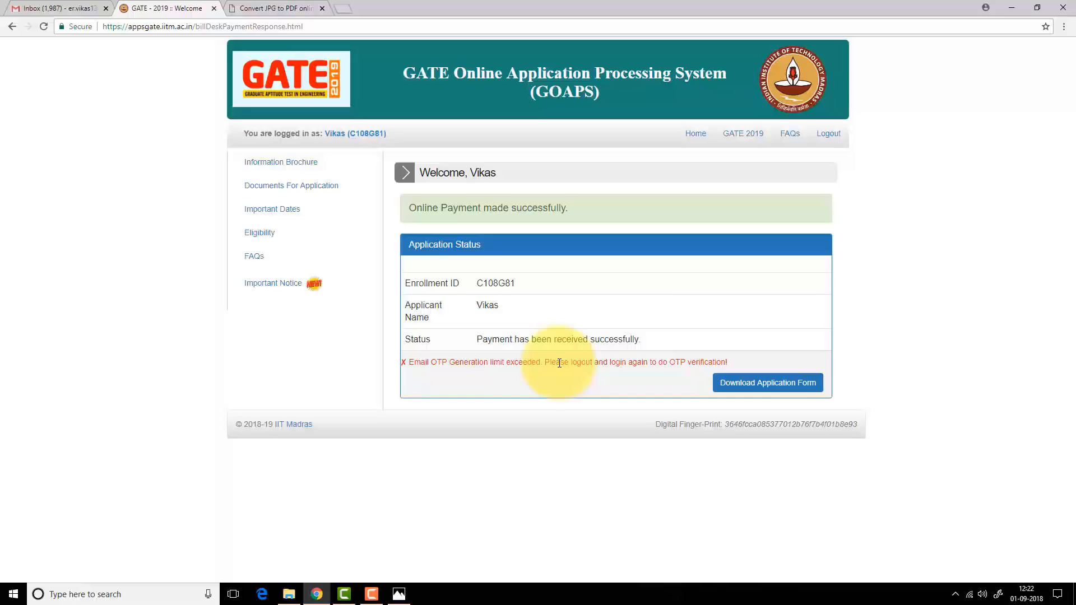
- Download the application form PDF, save a copy of it to the Desktop and return to the GOAPS application status page
click(753, 386)
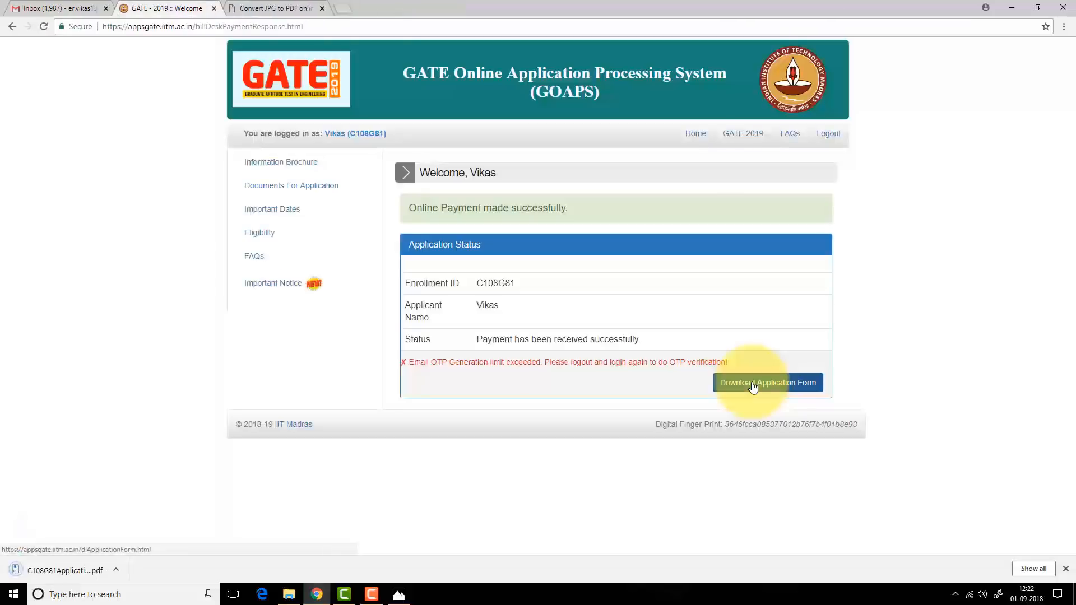
click(49, 574)
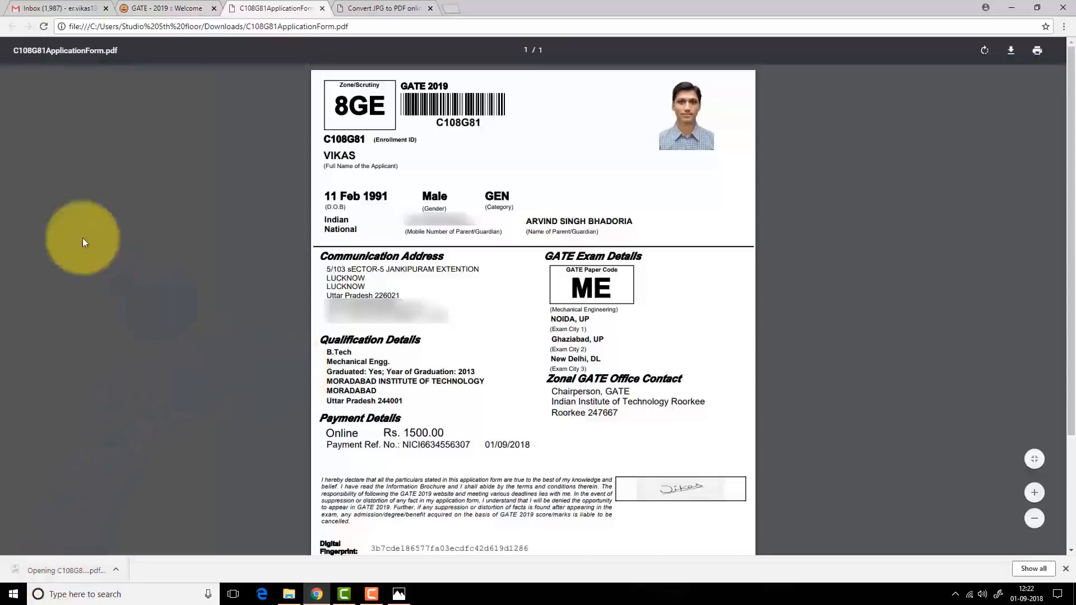
right_click(469, 316)
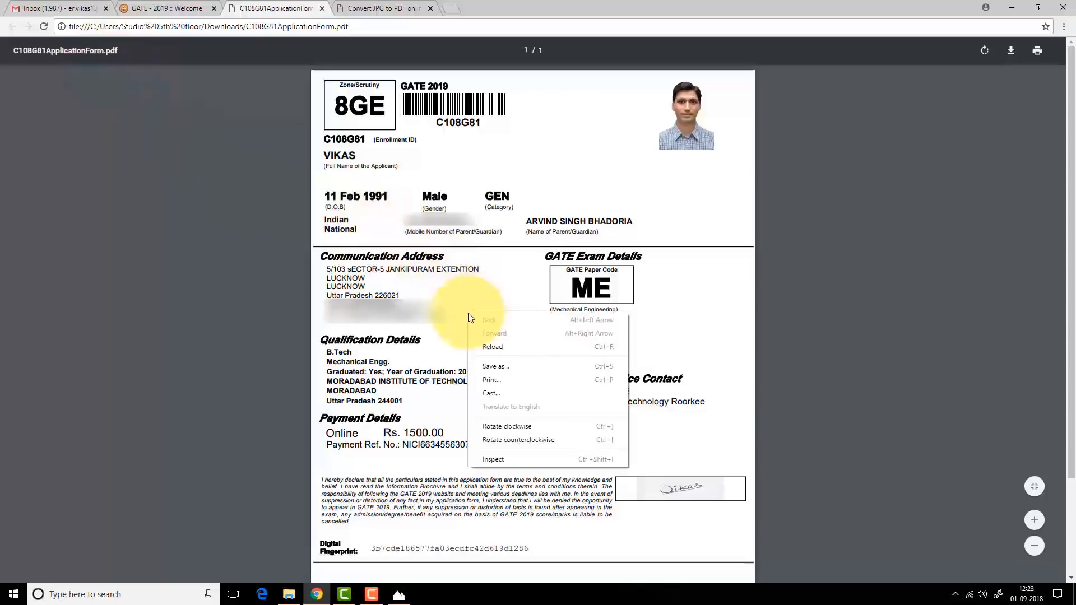
click(496, 365)
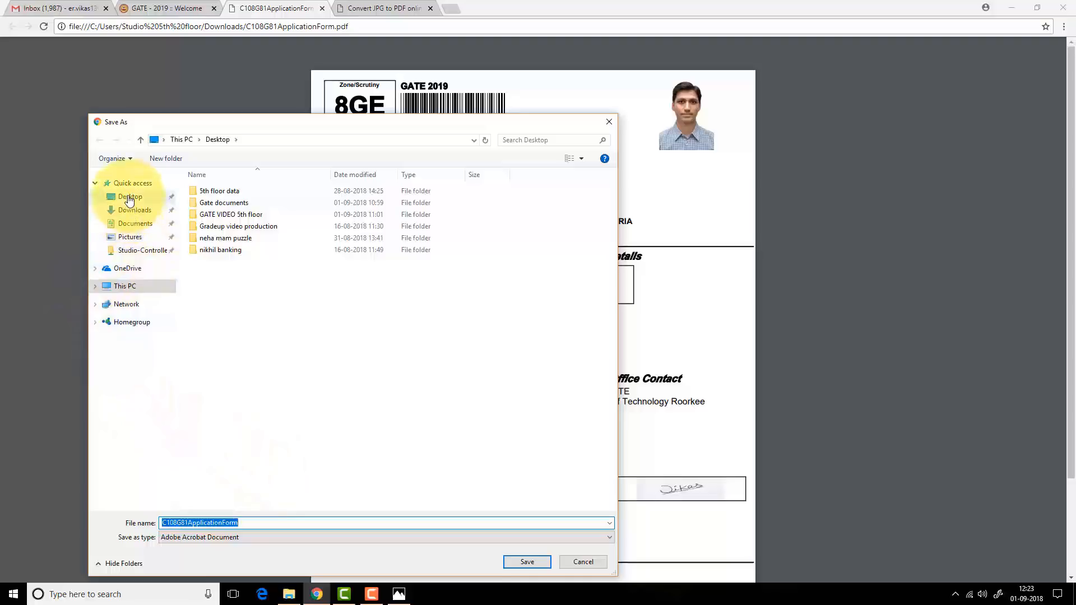
click(128, 196)
key(Return)
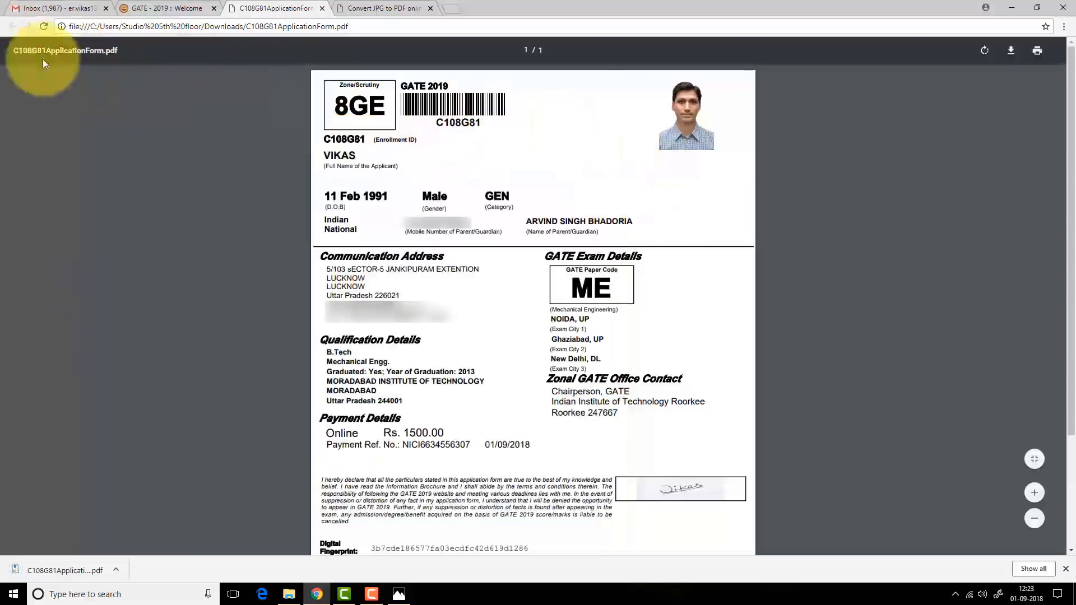
click(161, 9)
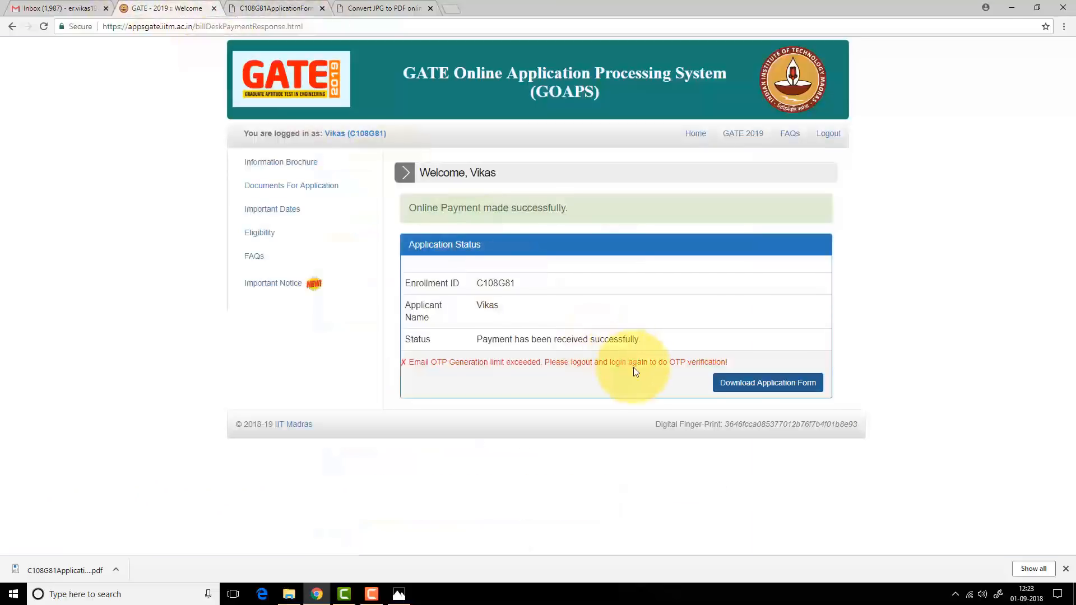